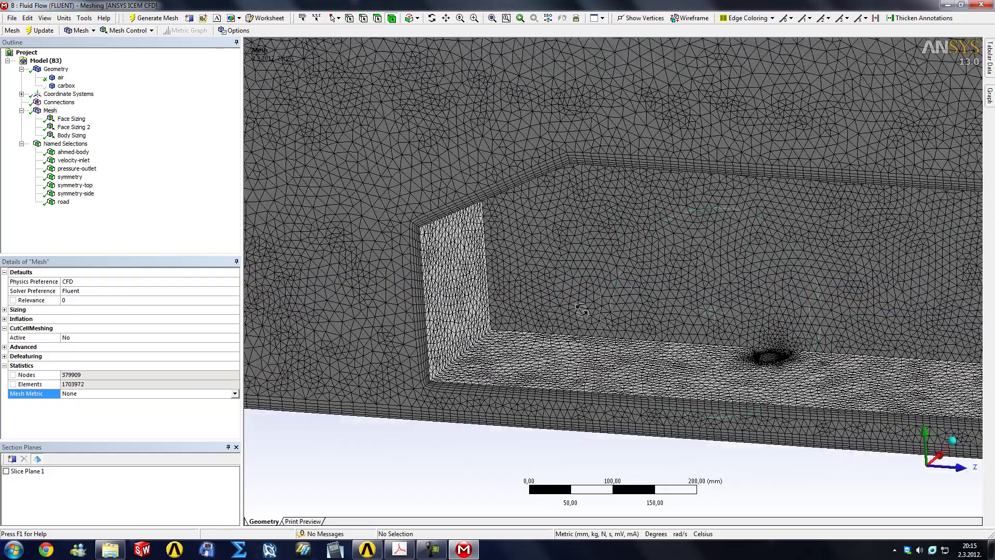
Step: Add a sizing control to the three edges meeting at the upper outer corner of the car body's rear face
scroll(519, 329, up, 5)
scroll(571, 280, down, 4)
scroll(599, 298, down, 3)
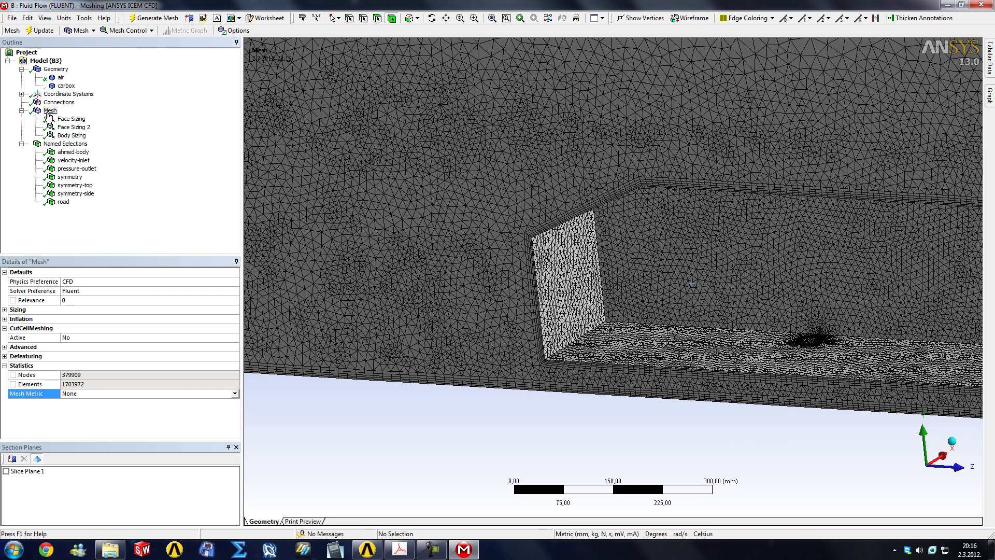
right_click(48, 111)
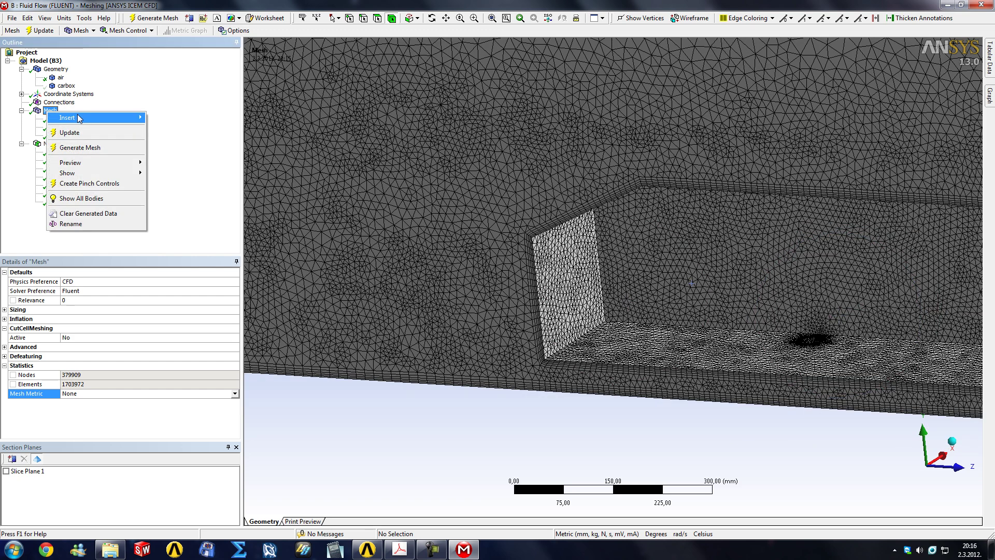
mouse_move(129, 117)
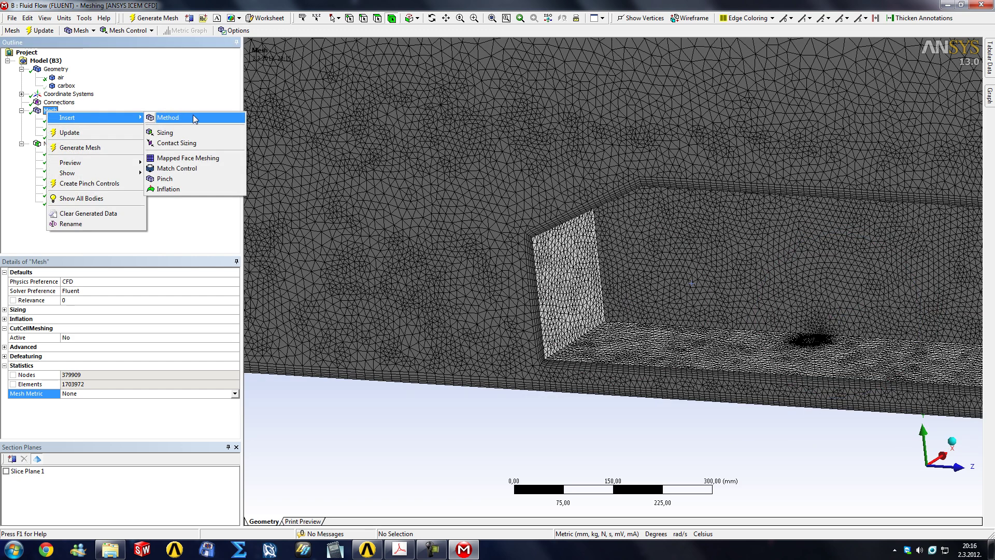
click(166, 133)
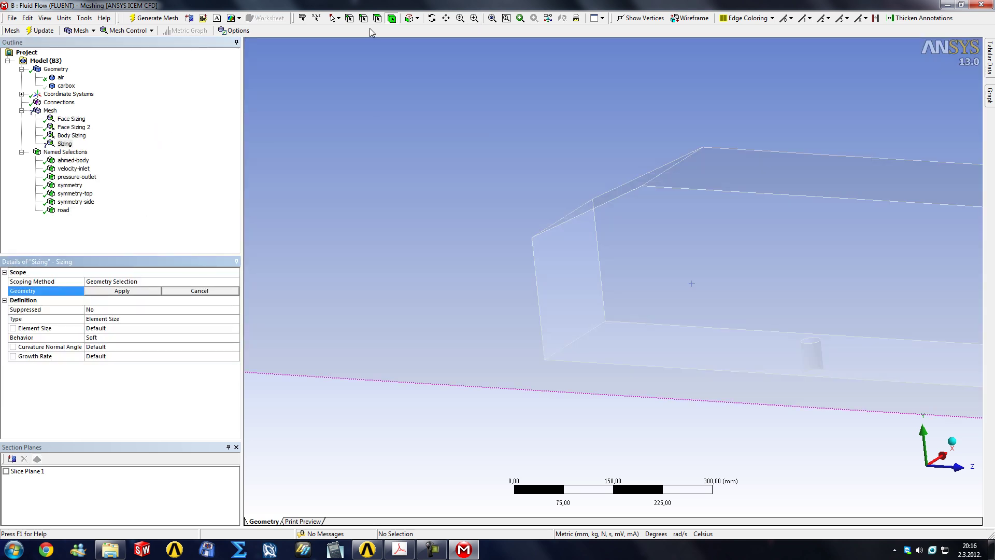
middle_drag(605, 241, 684, 240)
click(504, 117)
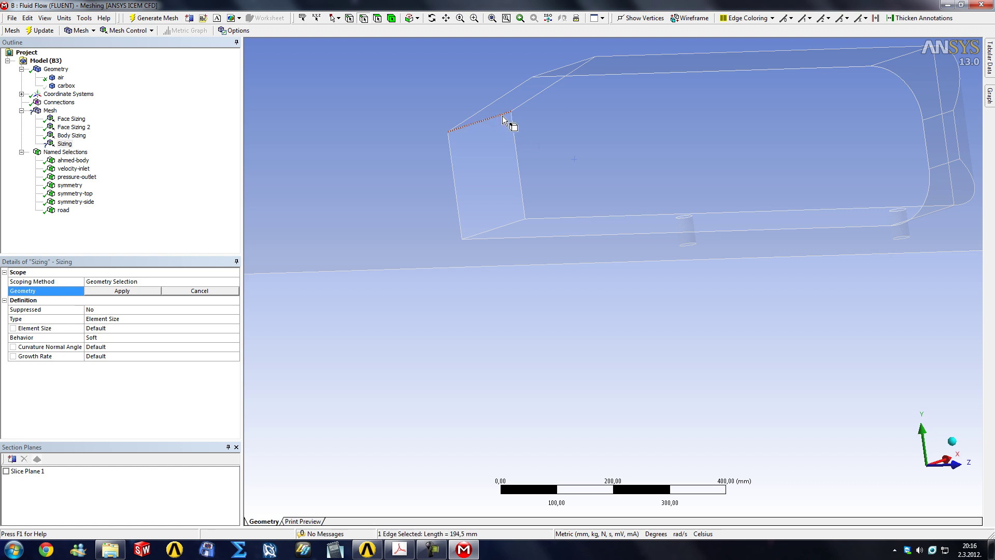
ctrl+click(523, 106)
ctrl+click(516, 130)
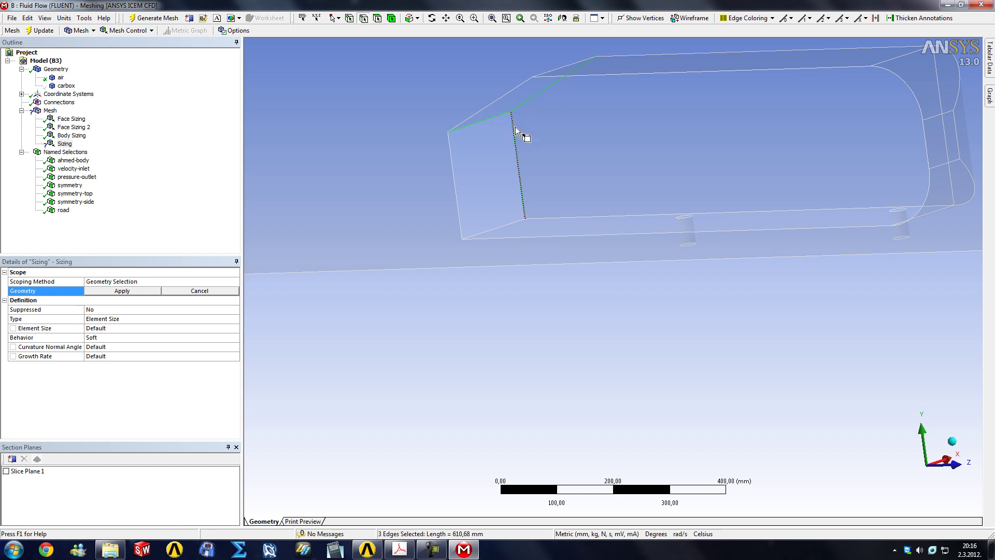
click(125, 291)
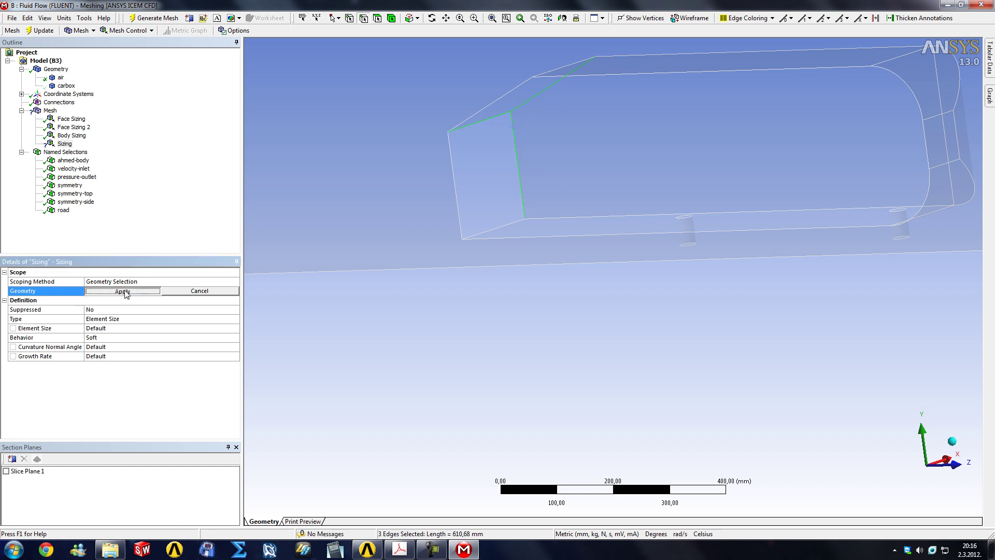
Step: Set the element size of the new edge sizing to 2 mm
click(102, 331)
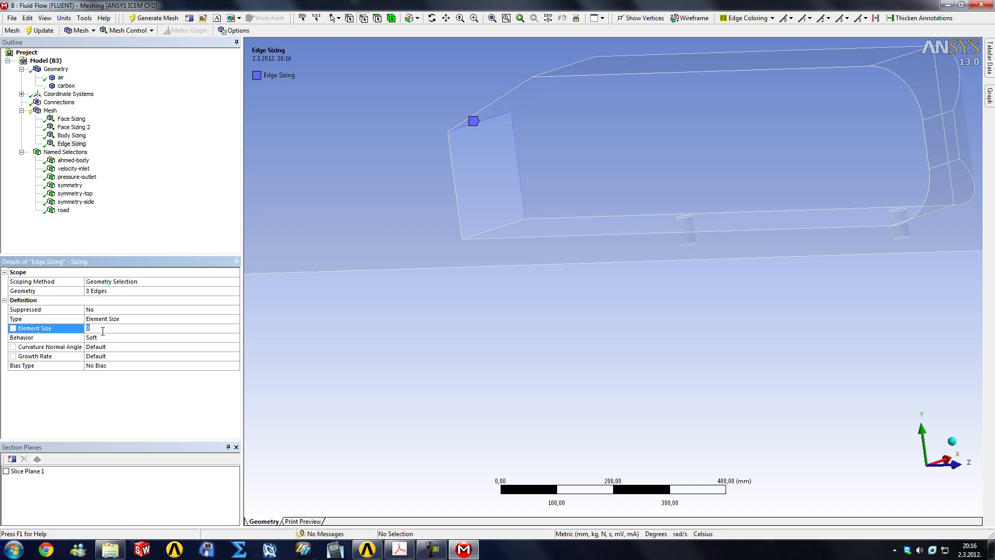
text(2)
key(Return)
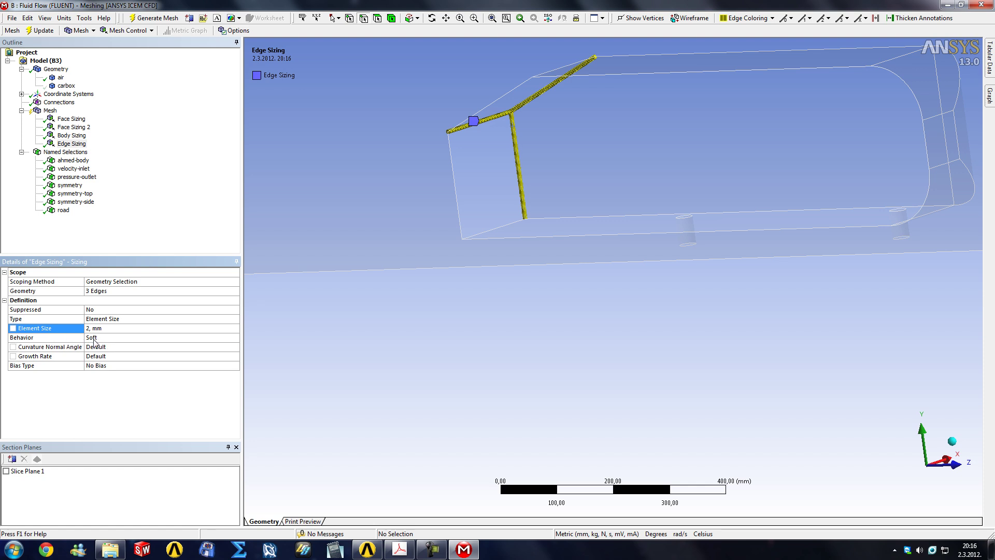
Step: Update the mesh with the edge sizing and inspect the refinement along the body's rear and slant edges
click(50, 111)
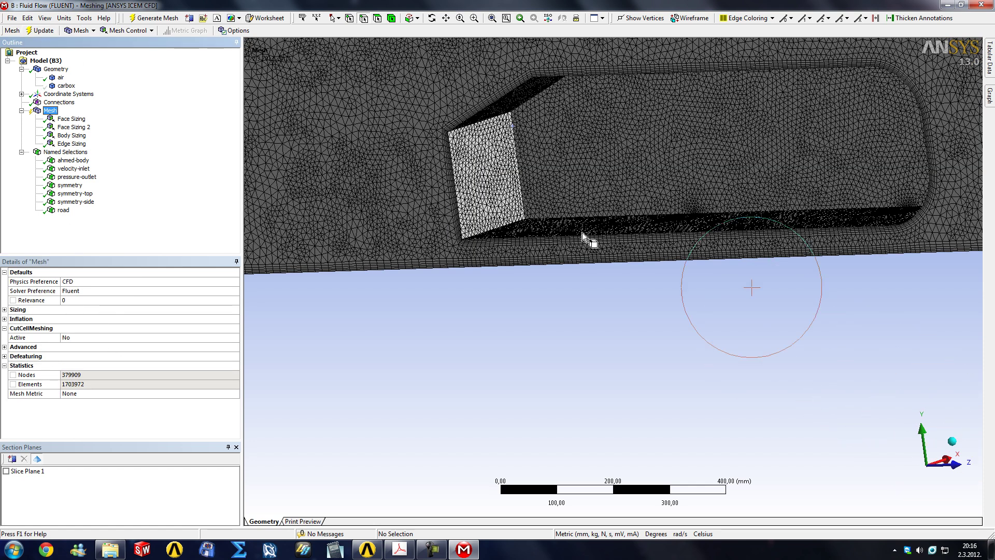
click(599, 167)
drag(599, 167, 577, 187)
scroll(576, 187, up, 5)
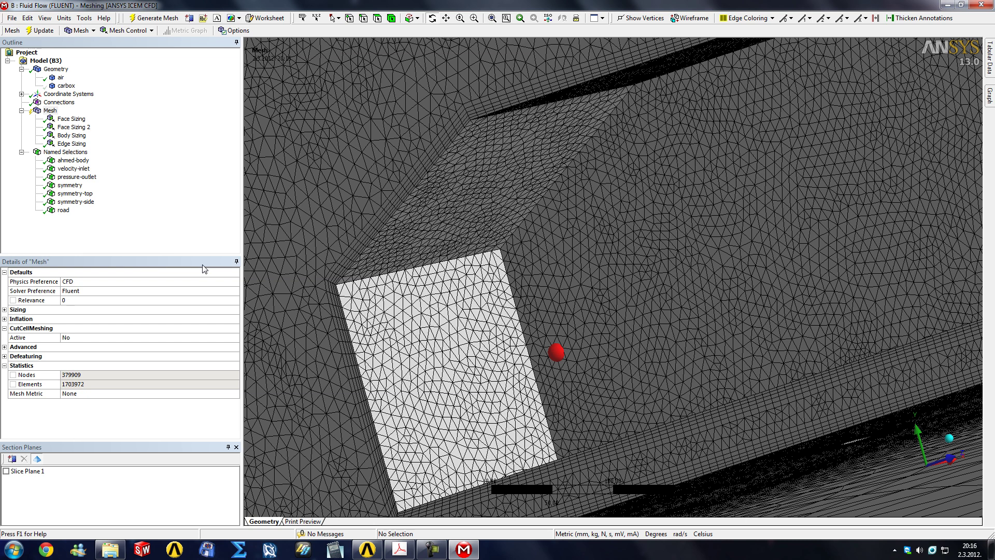
click(43, 31)
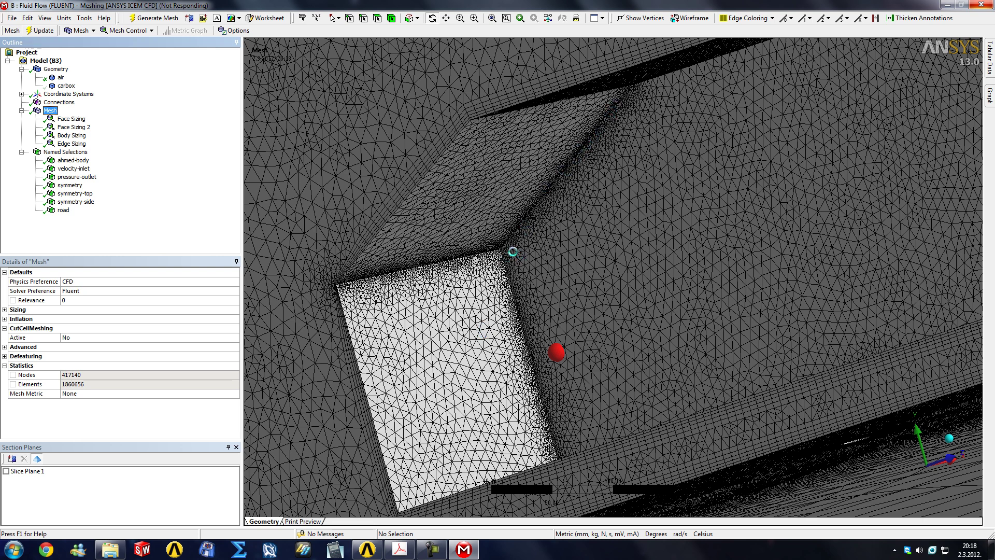
middle_drag(391, 260, 473, 266)
scroll(481, 311, up, 3)
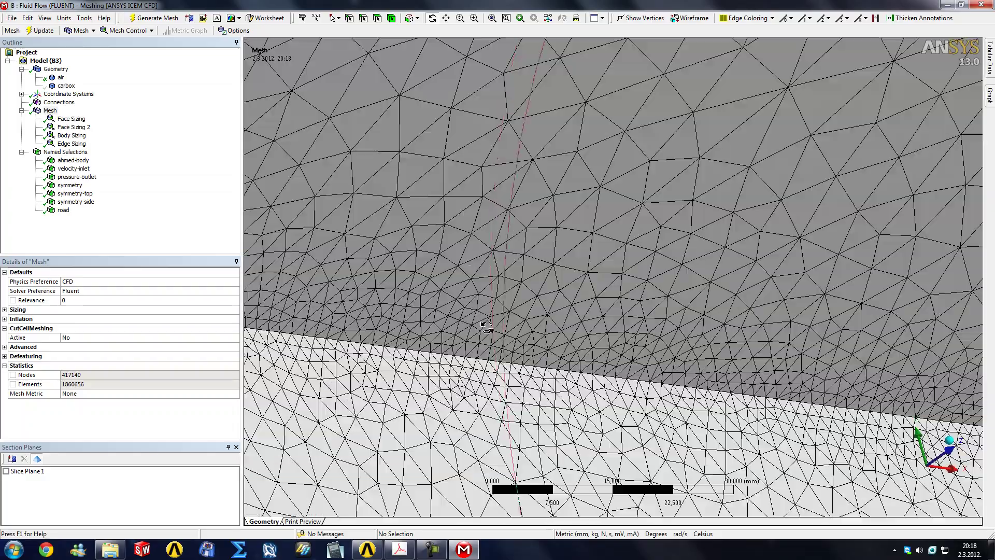
scroll(489, 325, down, 4)
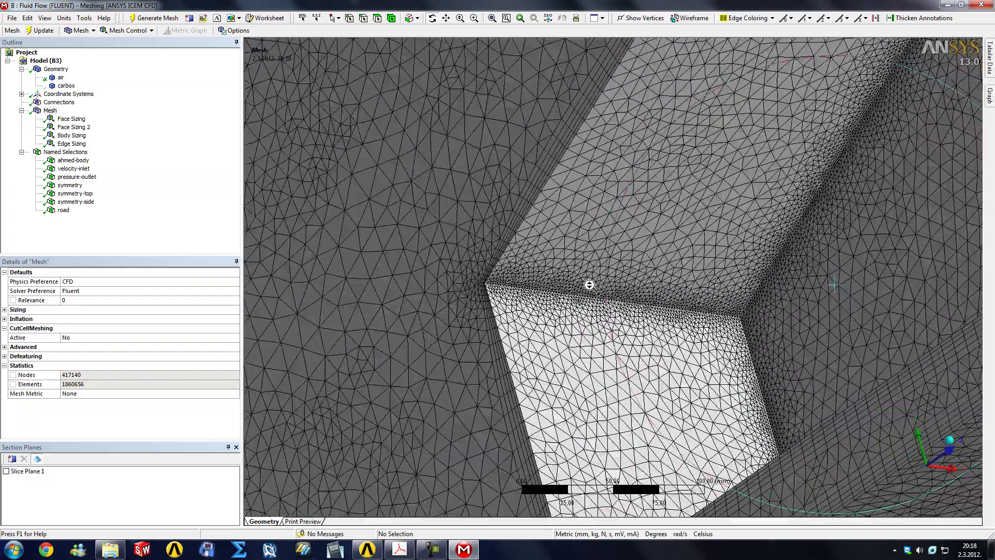
middle_drag(599, 269, 665, 350)
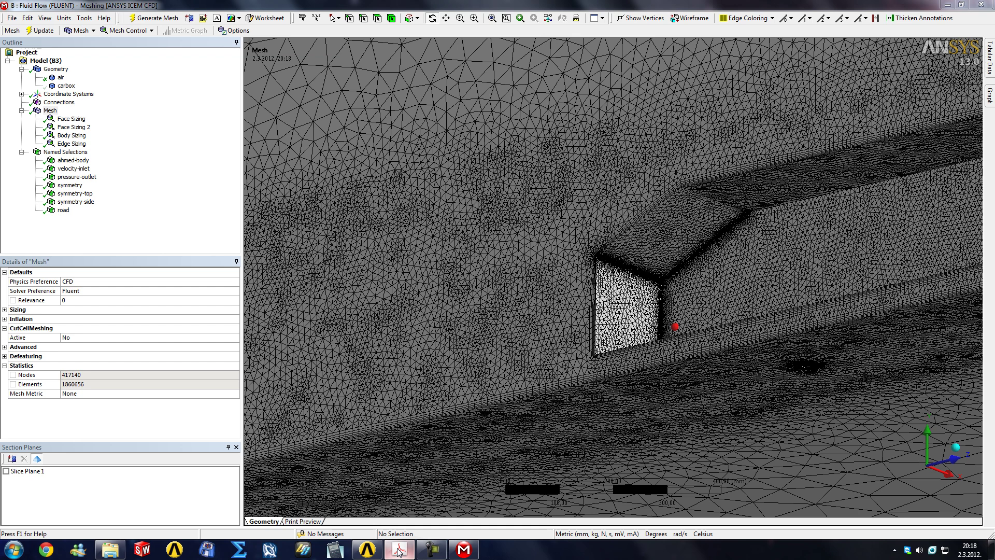
Step: Switch to the External-Aerodynamics PDF in Adobe Acrobat and enlarge Figure 2 on estimating surface mesh reference length, page 3
click(399, 549)
click(350, 48)
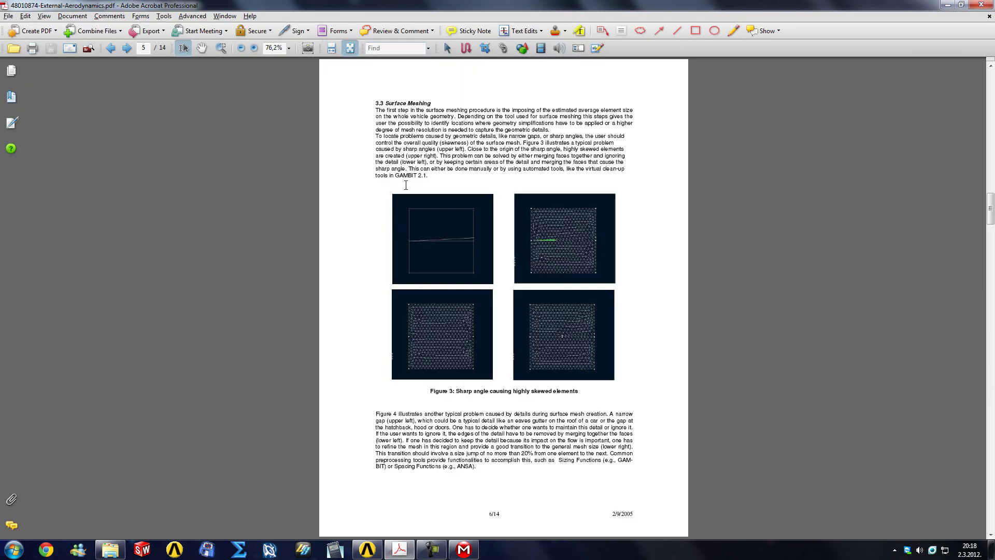
scroll(406, 188, up, 6)
scroll(407, 192, down, 1)
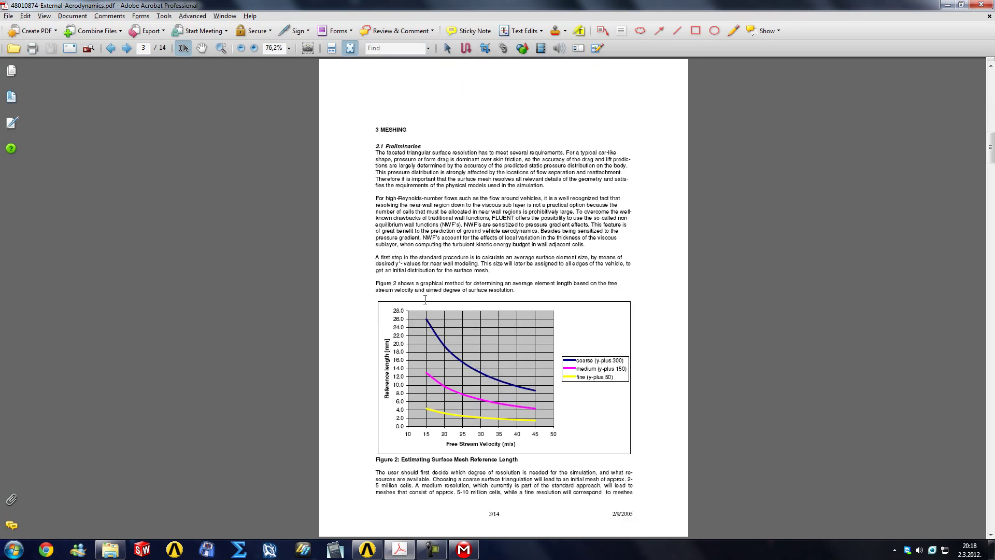
click(331, 48)
scroll(437, 211, down, 8)
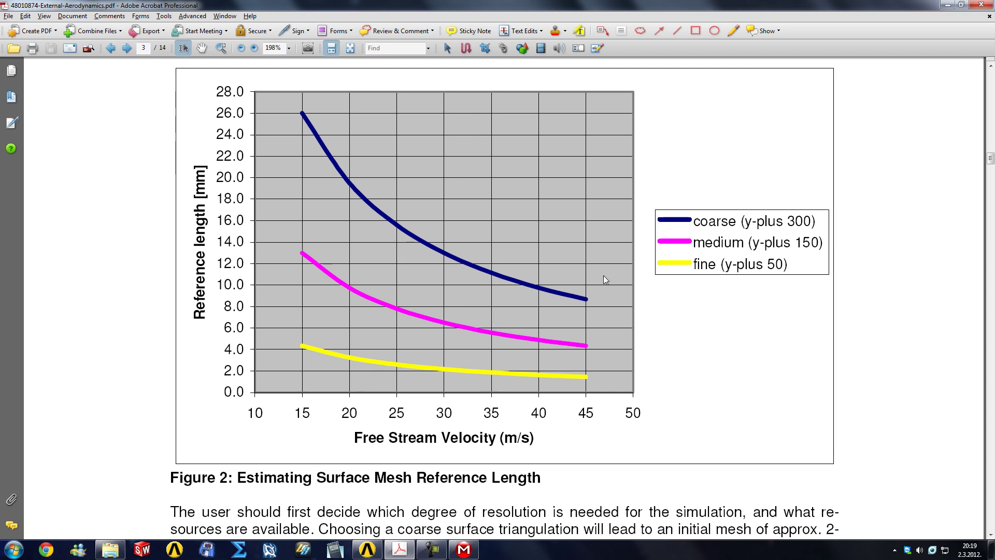
Step: Examine Figure 2's coarse, medium and fine y-plus curves to relate free stream velocity to the surface mesh reference length
drag(697, 218, 788, 219)
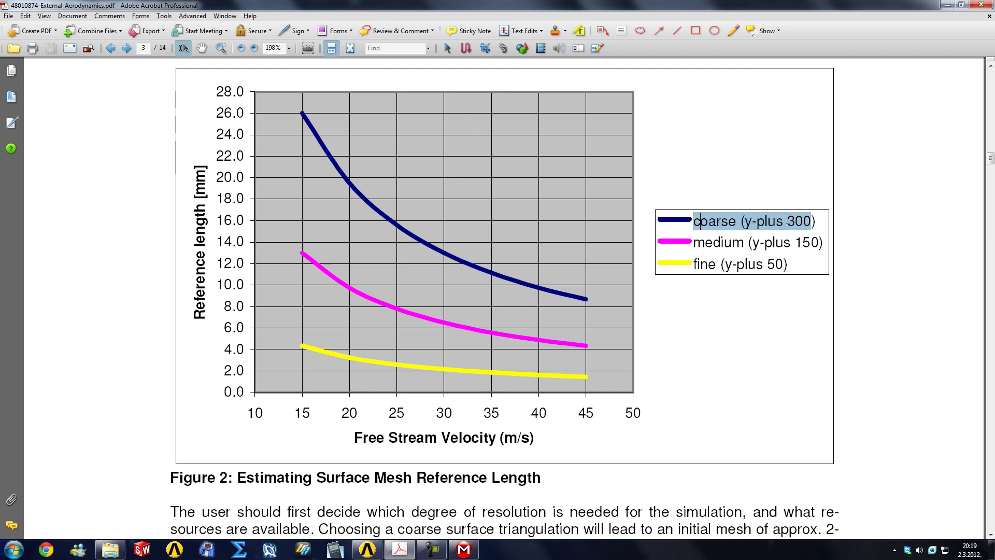
drag(695, 244, 812, 243)
click(752, 250)
drag(695, 244, 821, 244)
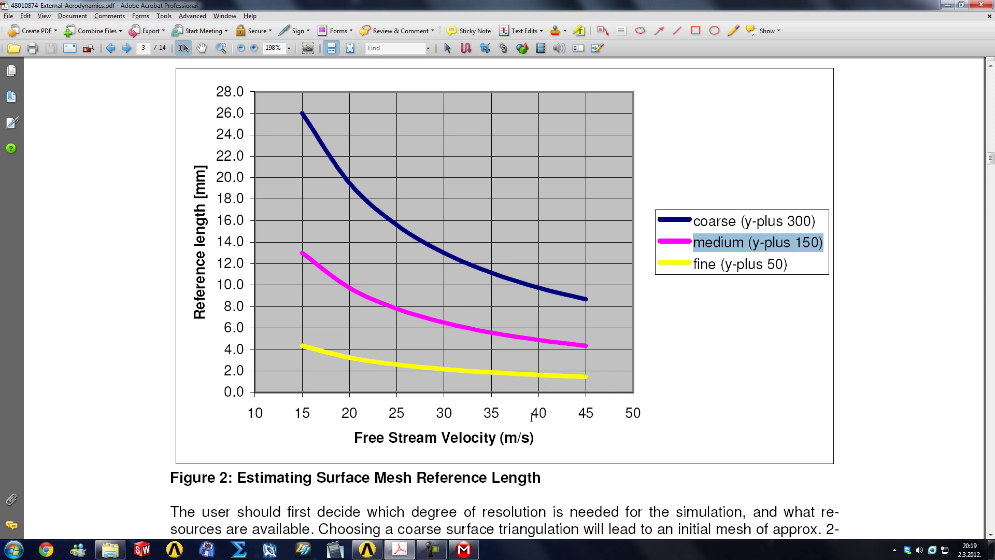
drag(356, 439, 539, 417)
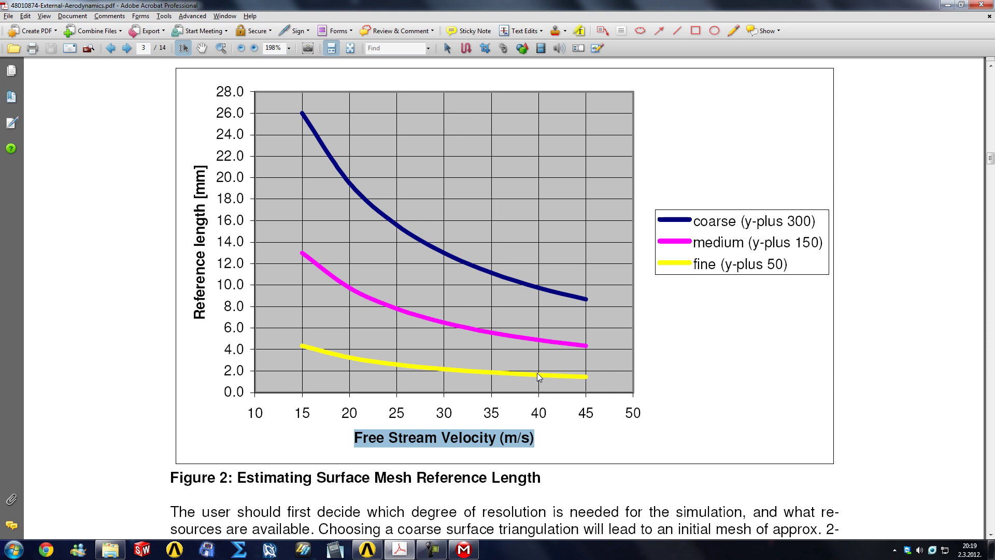
drag(696, 223, 793, 220)
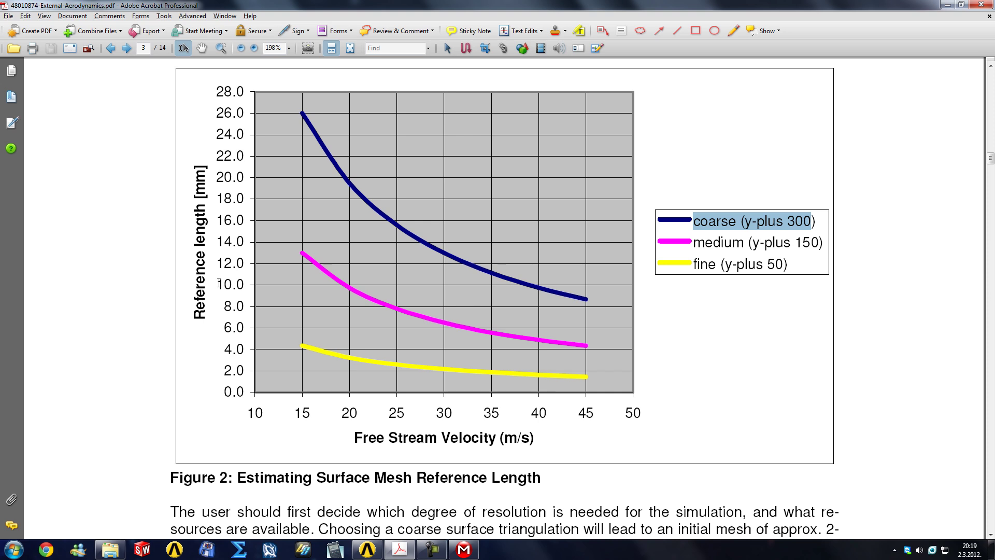
drag(219, 282, 231, 284)
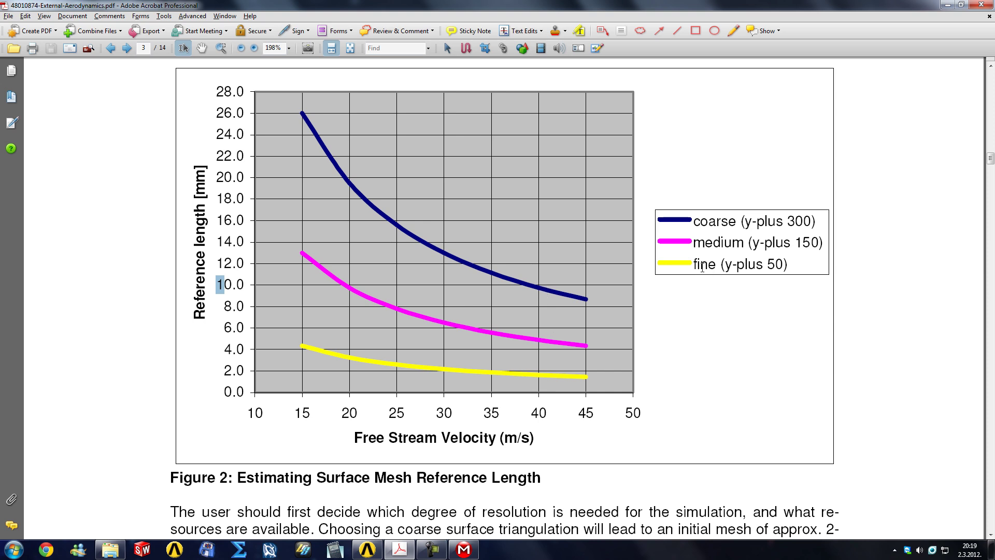
drag(693, 265, 744, 266)
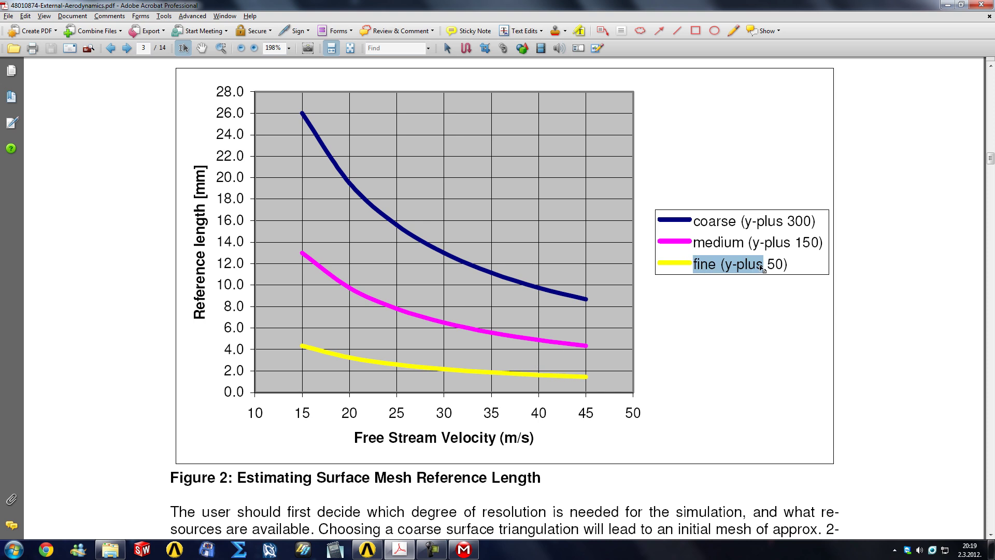
Step: Read the paragraph under Figure 2 about the approximate cell count that a coarse surface resolution leads to
scroll(749, 272, down, 3)
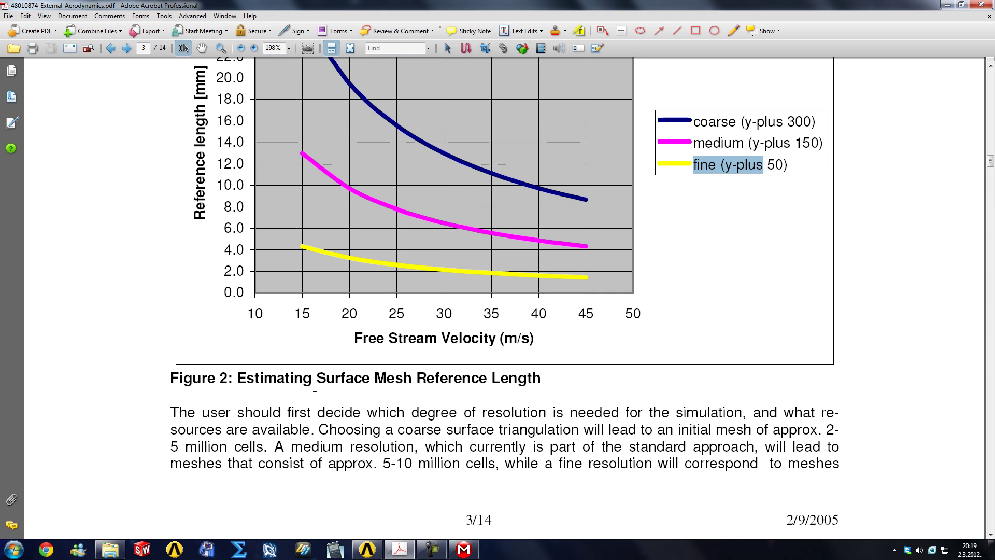
drag(694, 121, 720, 121)
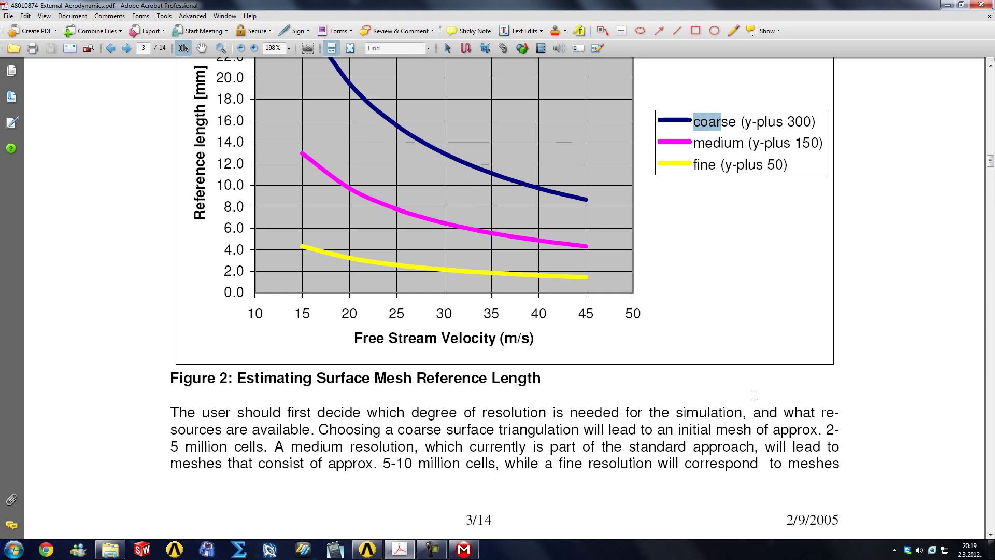
drag(781, 432, 830, 430)
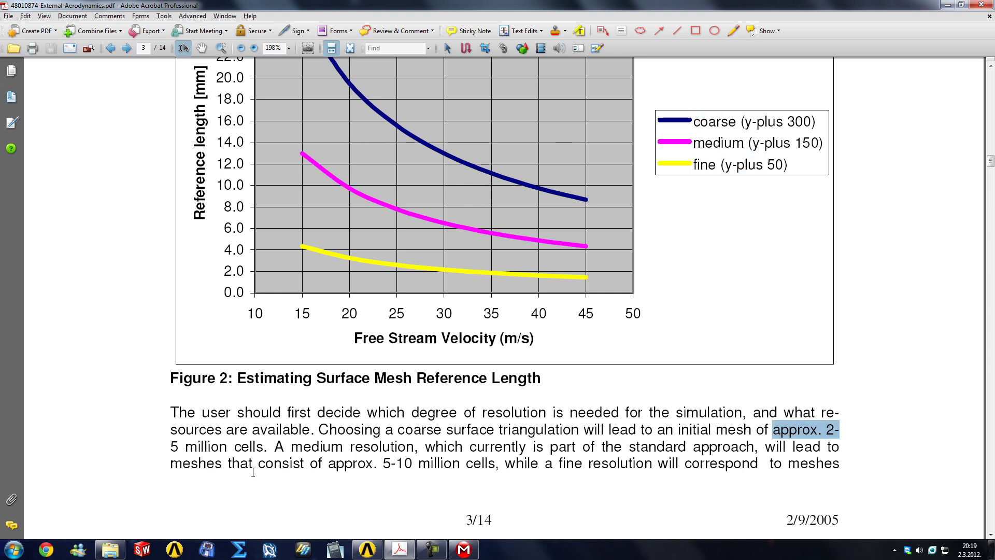
drag(185, 446, 265, 446)
click(267, 447)
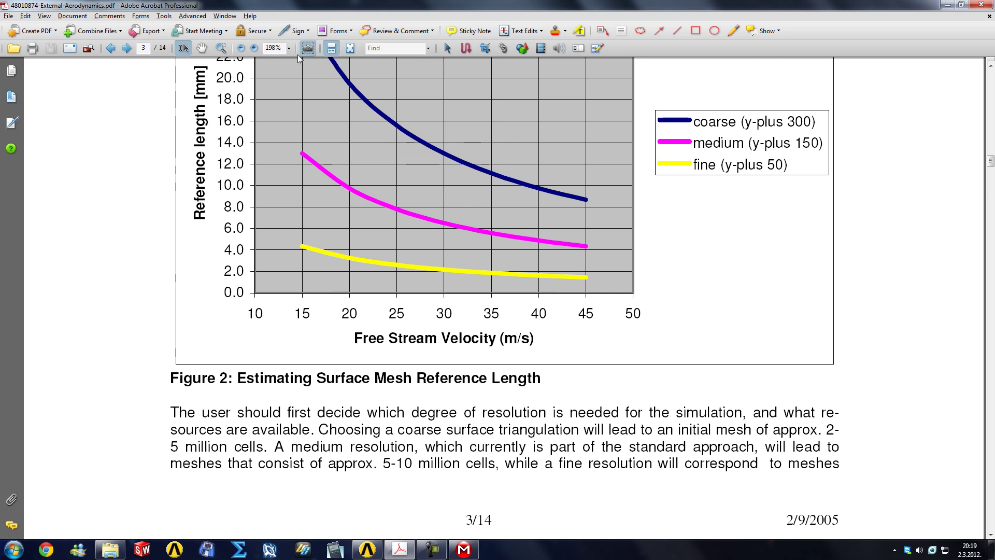
scroll(505, 253, down, 1)
scroll(549, 291, up, 3)
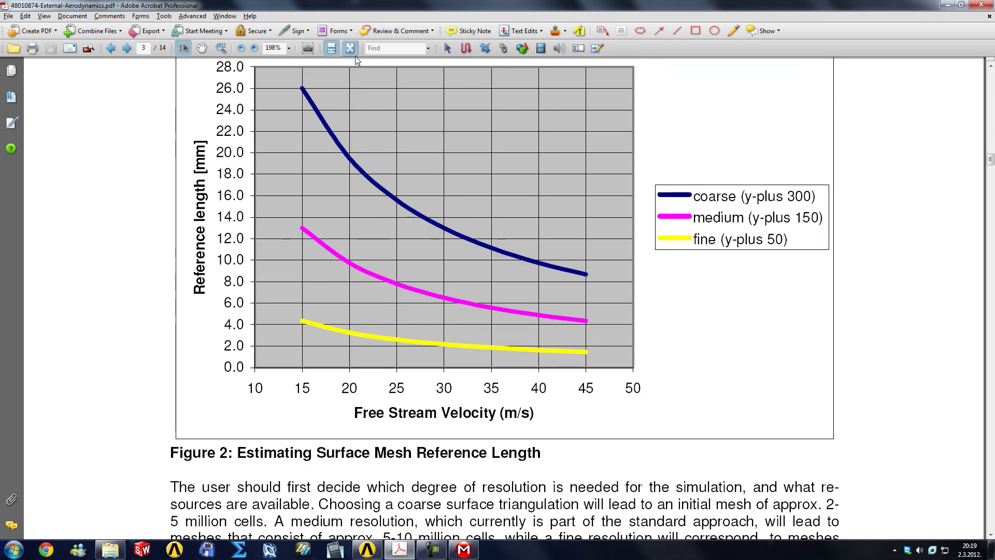
Step: Return to the ANSYS Meshing window, delete the Edge Sizing control and inspect the mesh around the body's rear face
click(947, 5)
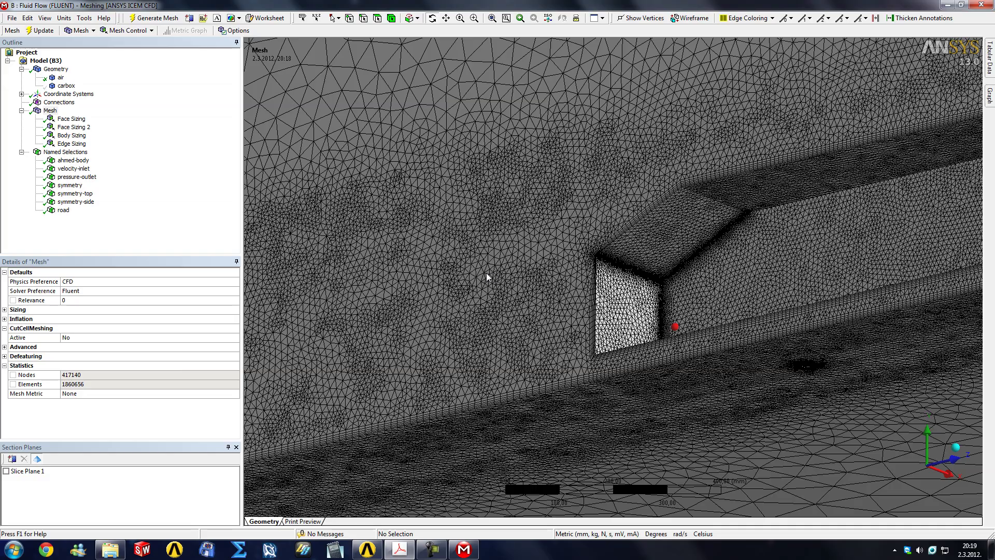
middle_drag(624, 259, 659, 277)
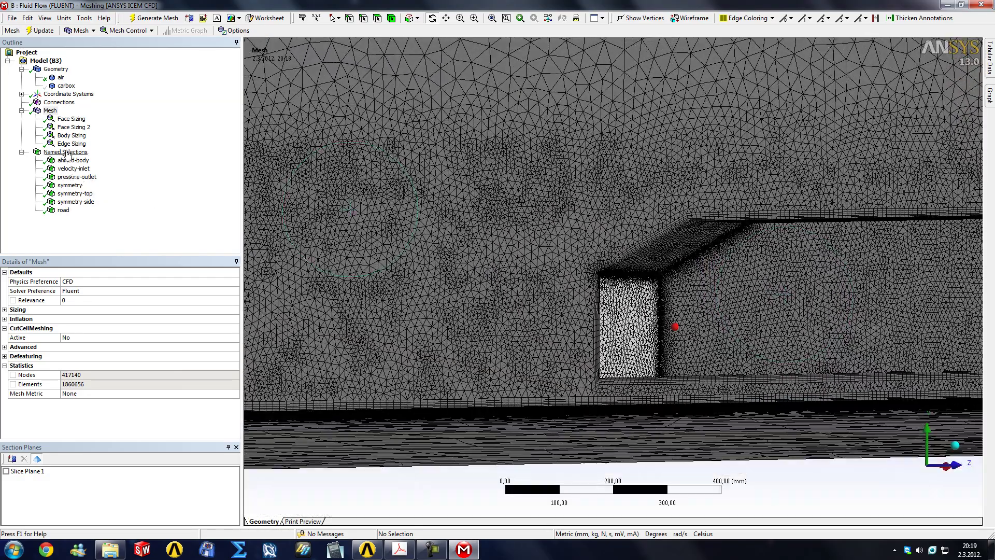
right_click(71, 143)
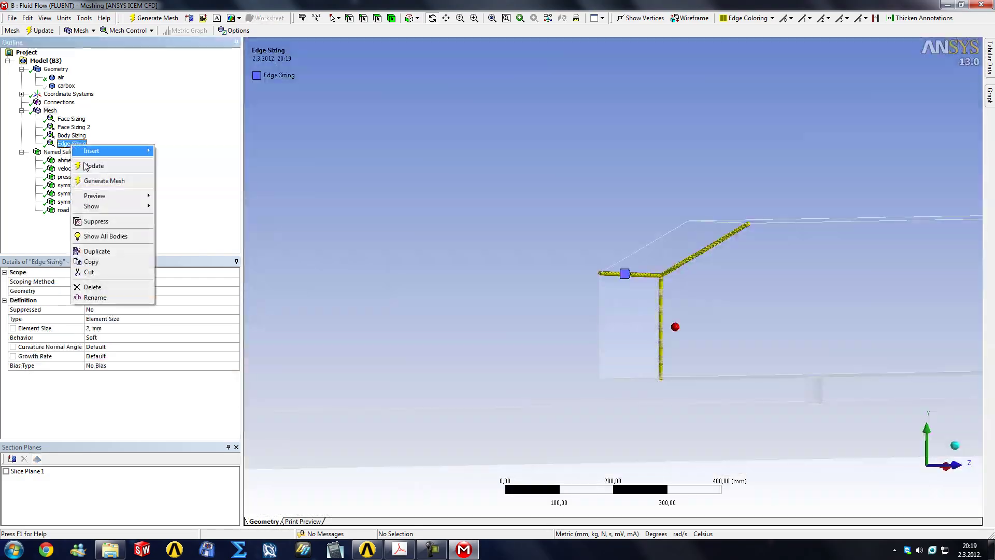
click(110, 288)
click(487, 311)
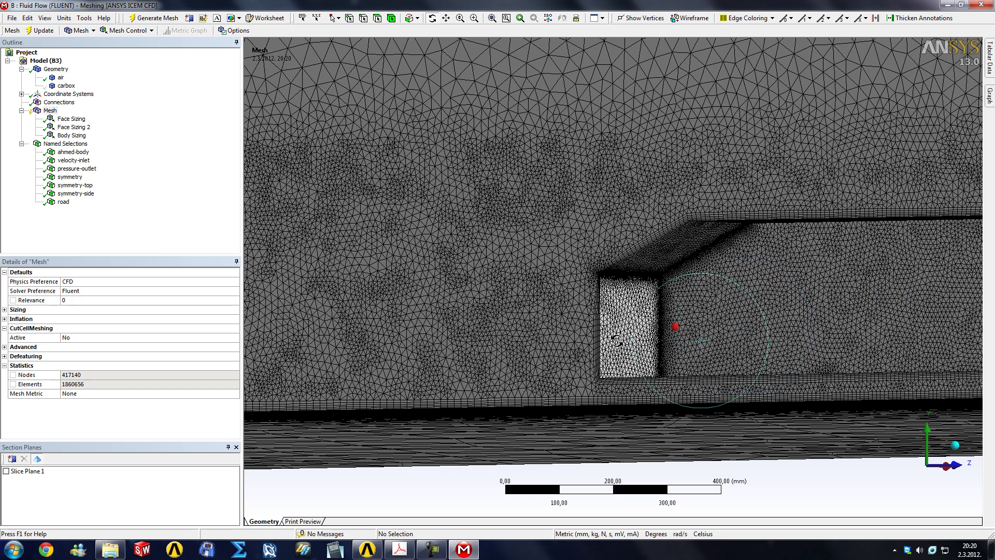
drag(653, 358, 679, 374)
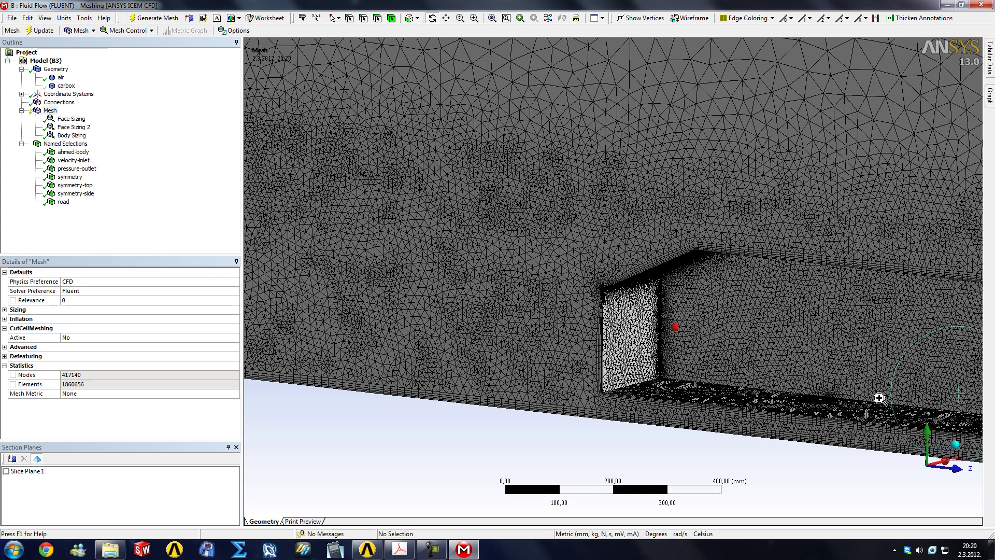
scroll(880, 398, up, 3)
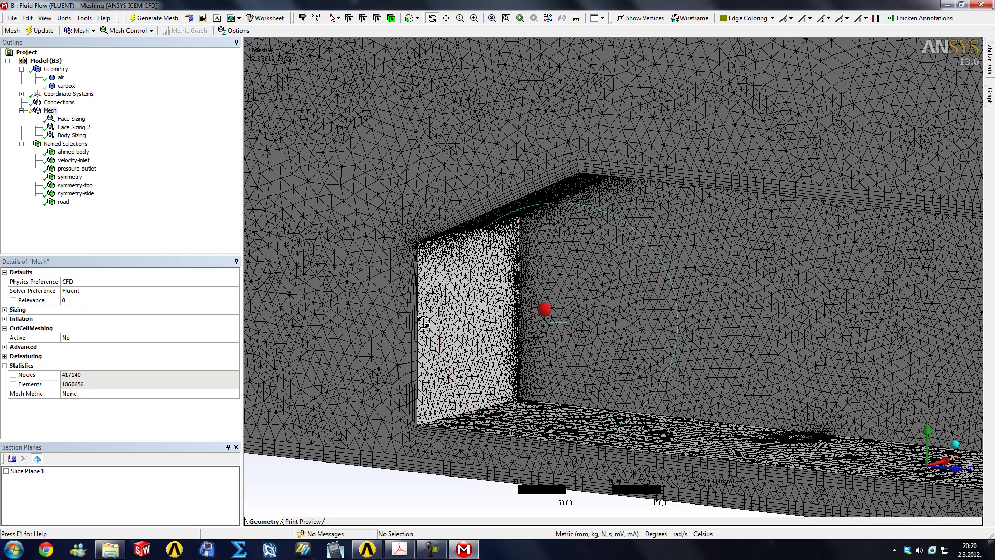
Step: Inspect the mesh beneath the Ahmed body and review the settings of the Body Sizing control
scroll(583, 363, down, 5)
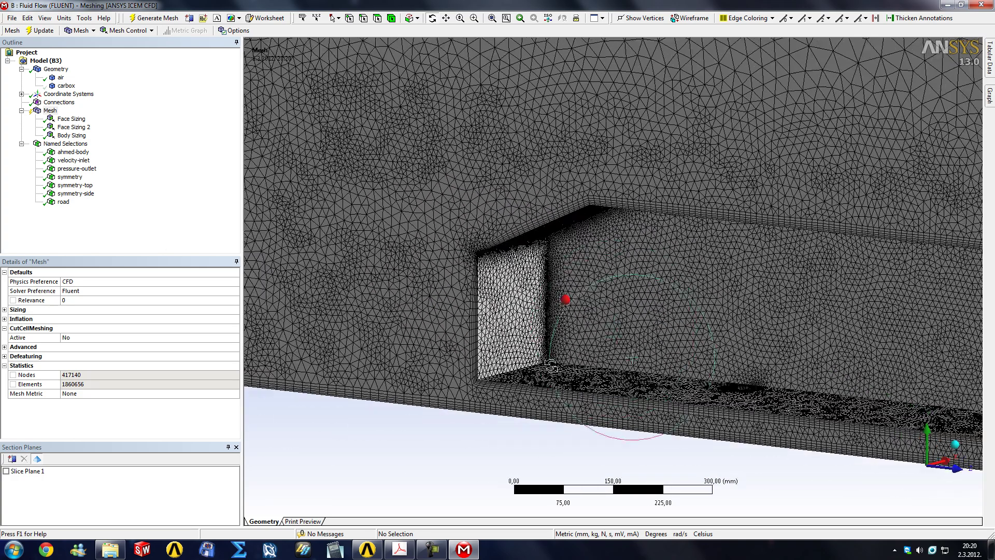
scroll(881, 456, up, 3)
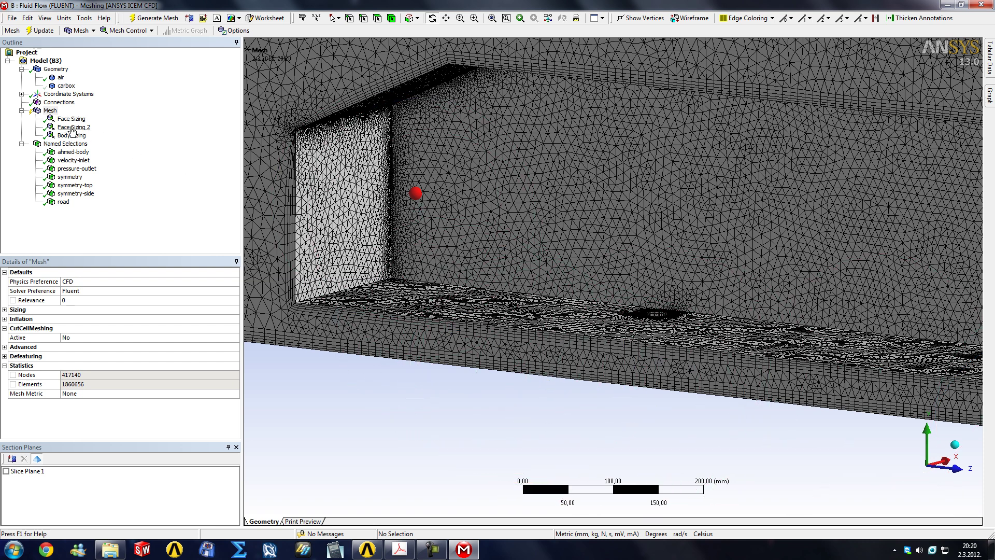
click(72, 136)
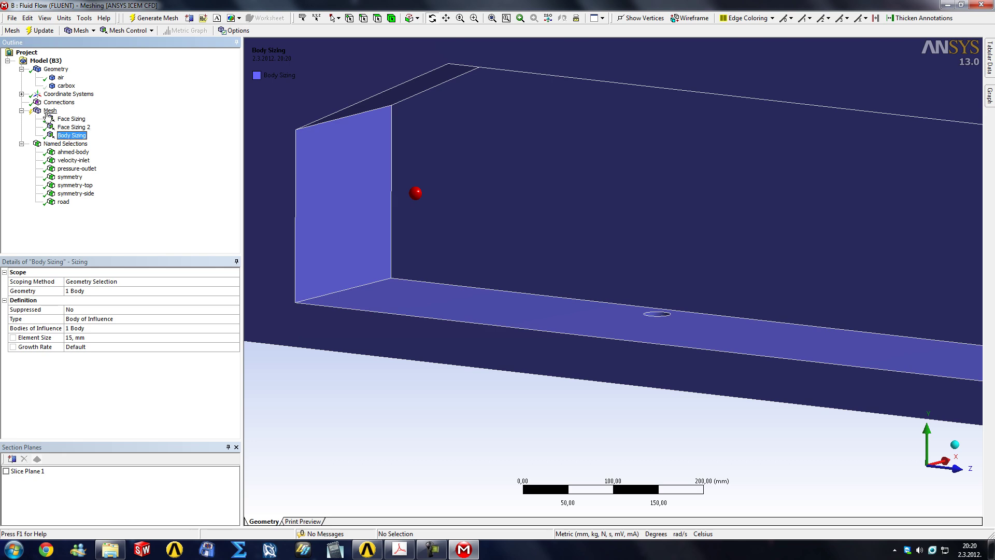
click(50, 112)
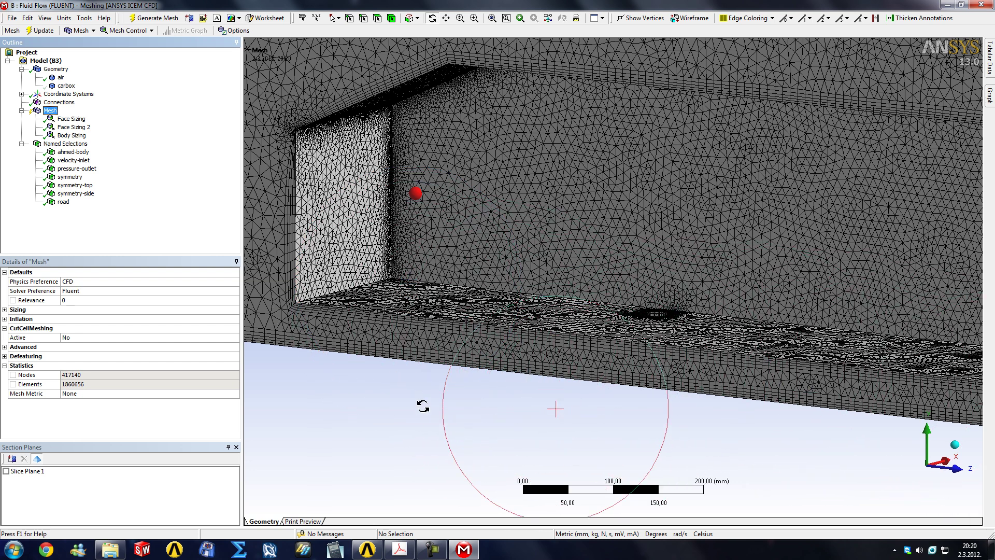
Step: Save the project, return from Meshing to Workbench and open the standalone Geometry in DesignModeler
key(ctrl+s)
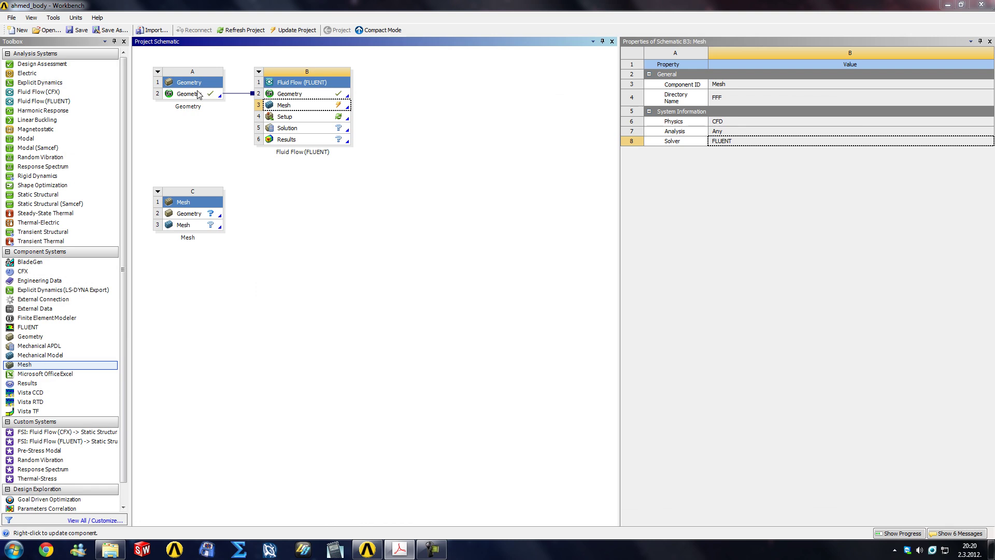
double_click(198, 94)
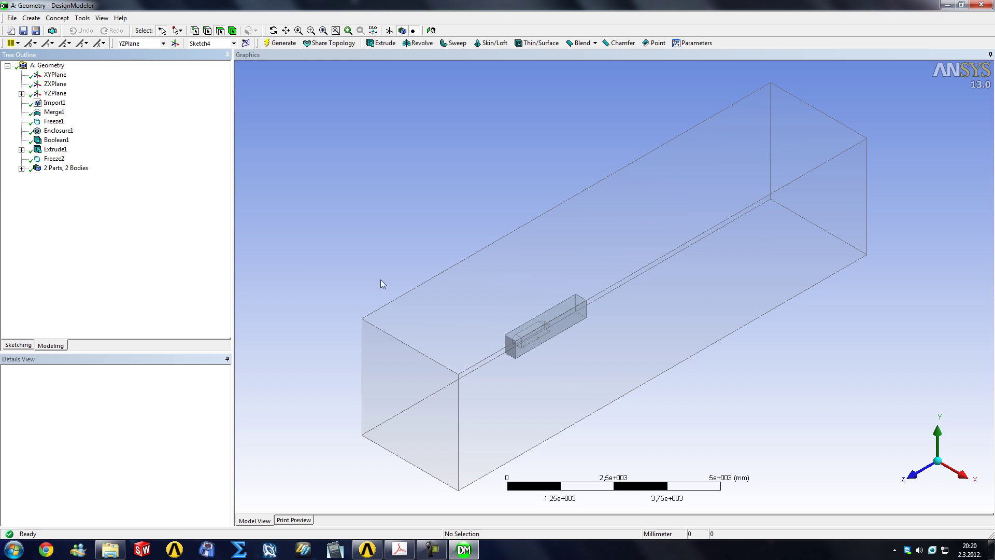
Step: Create a new sketch on YZPlane and draw a rectangle about 1150 mm long between the car body's underside and the road
click(919, 453)
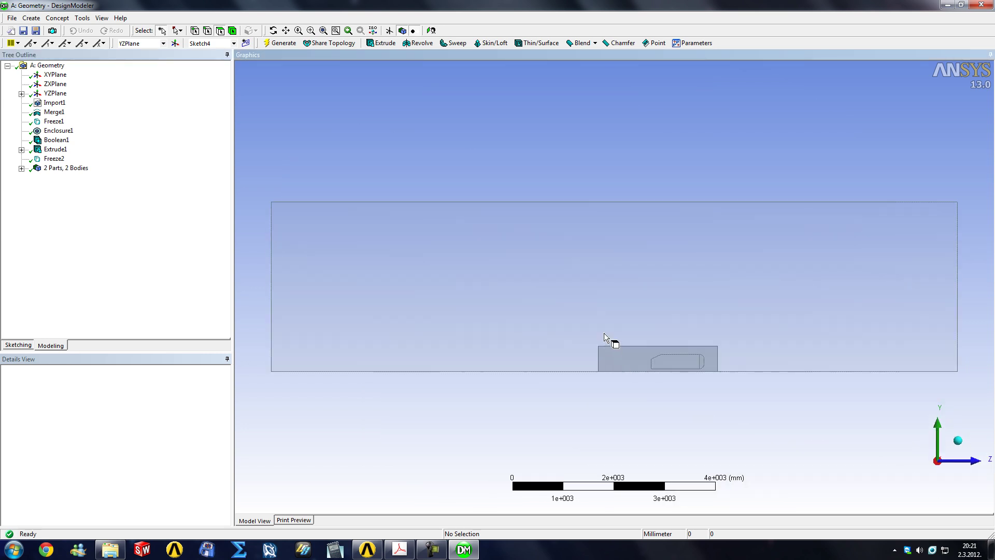
click(53, 94)
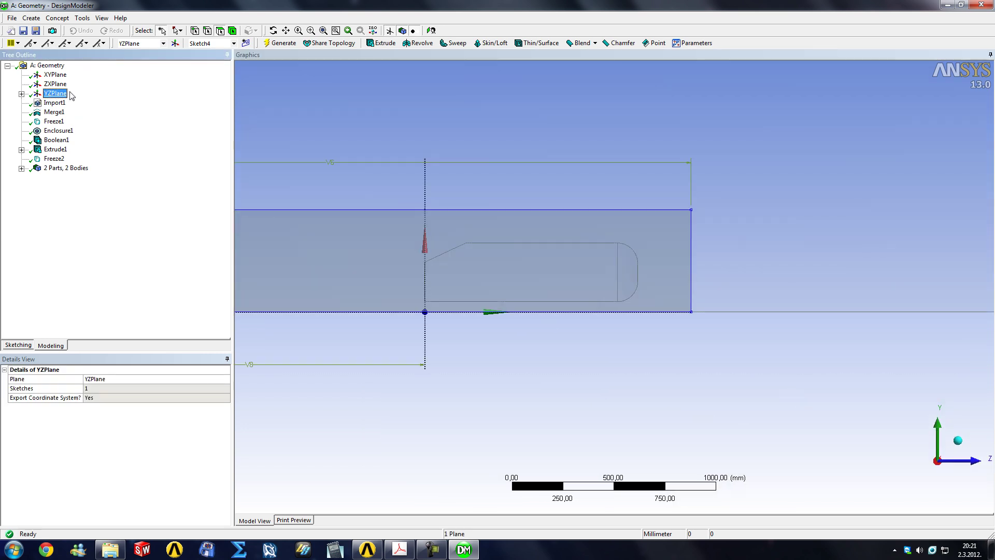
click(246, 43)
click(19, 345)
click(28, 125)
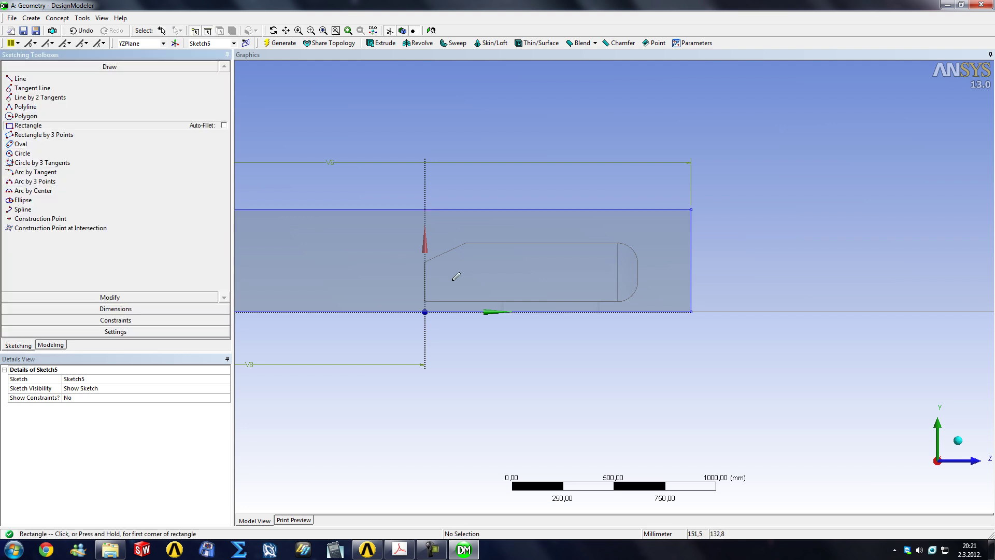
click(413, 297)
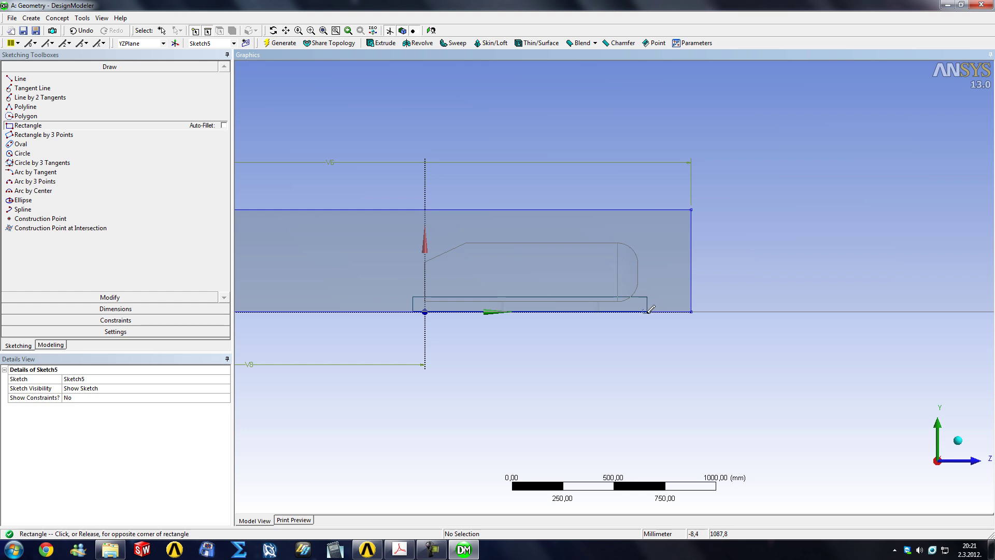
click(647, 312)
Step: Dimension the underbody rectangle's height as 50 mm and its length as 1100 mm
click(69, 308)
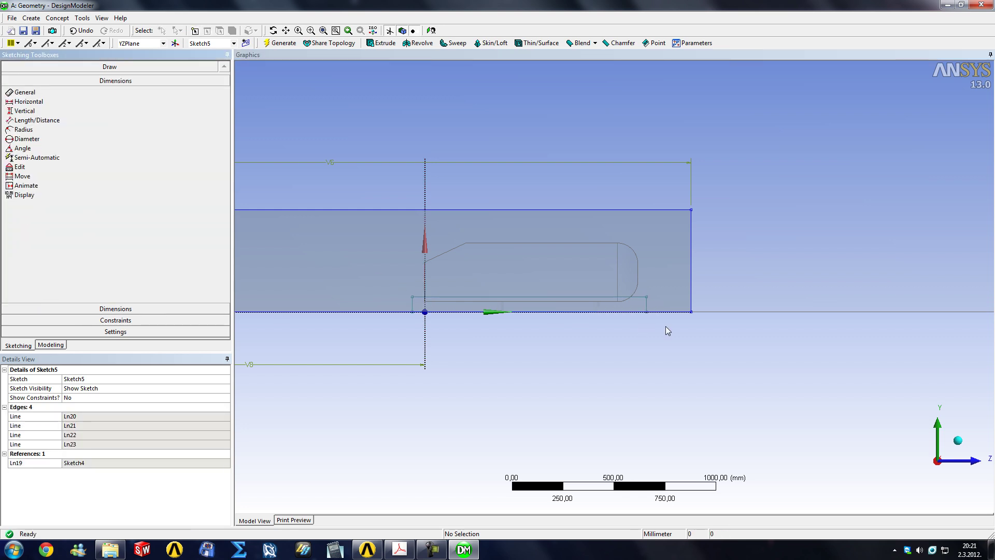
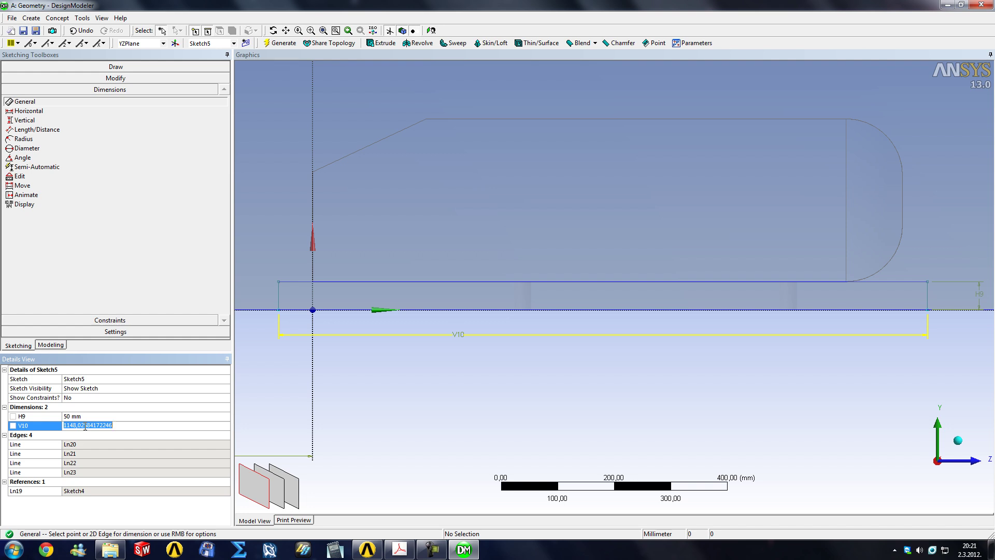
text(1050)
key(Return)
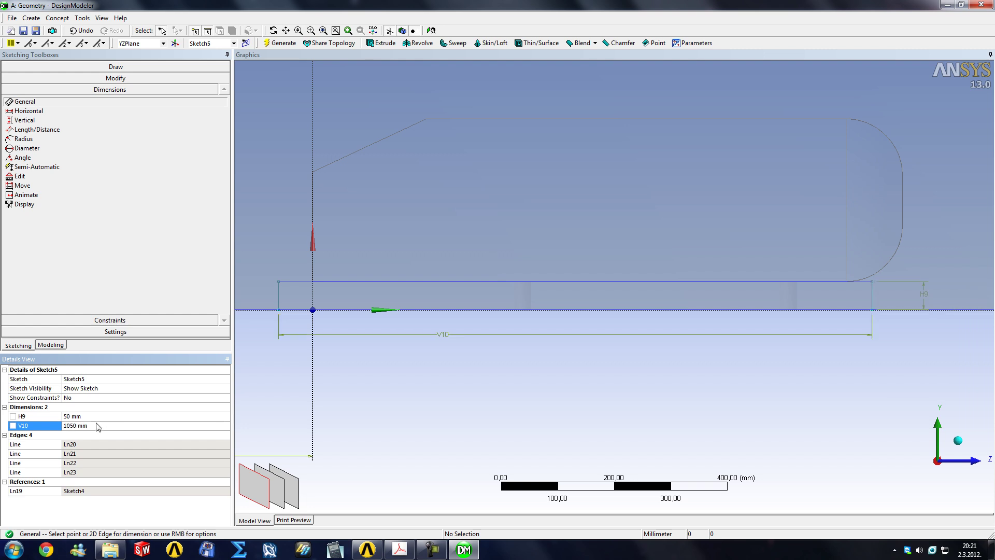
click(94, 425)
text(1100)
key(Return)
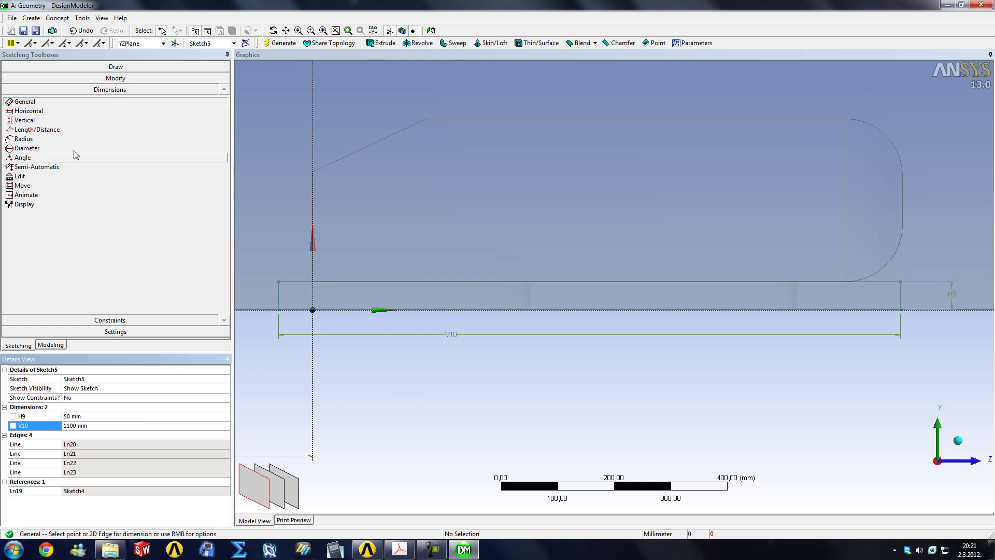
Step: Dimension the offset between the rectangle's rear edge and the plane origin and set it to 20 mm
click(24, 120)
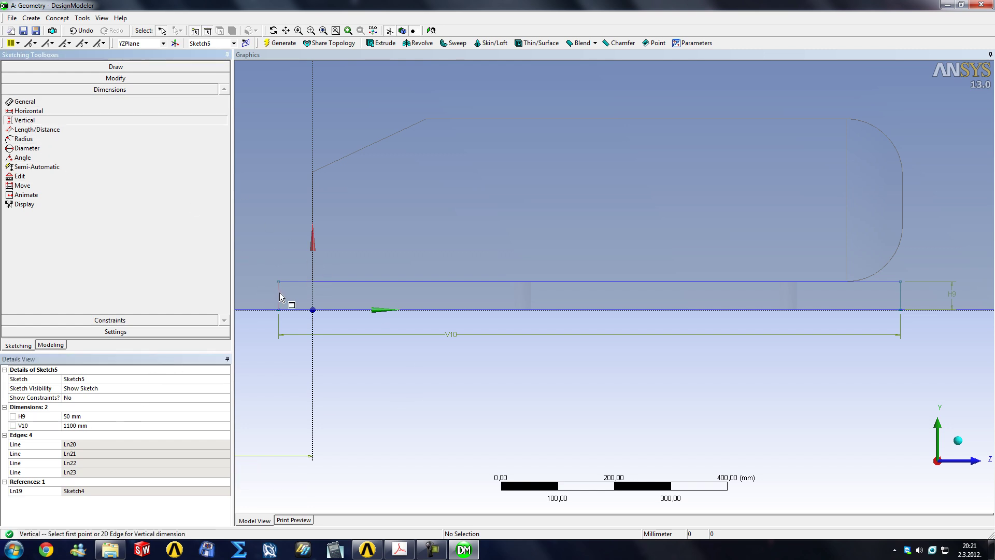
click(280, 296)
click(312, 309)
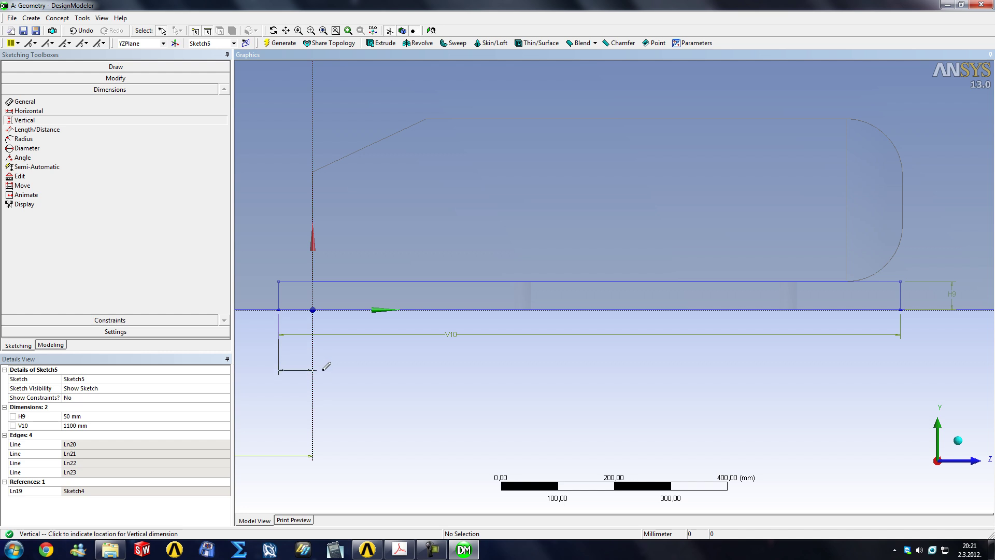
click(325, 365)
click(88, 434)
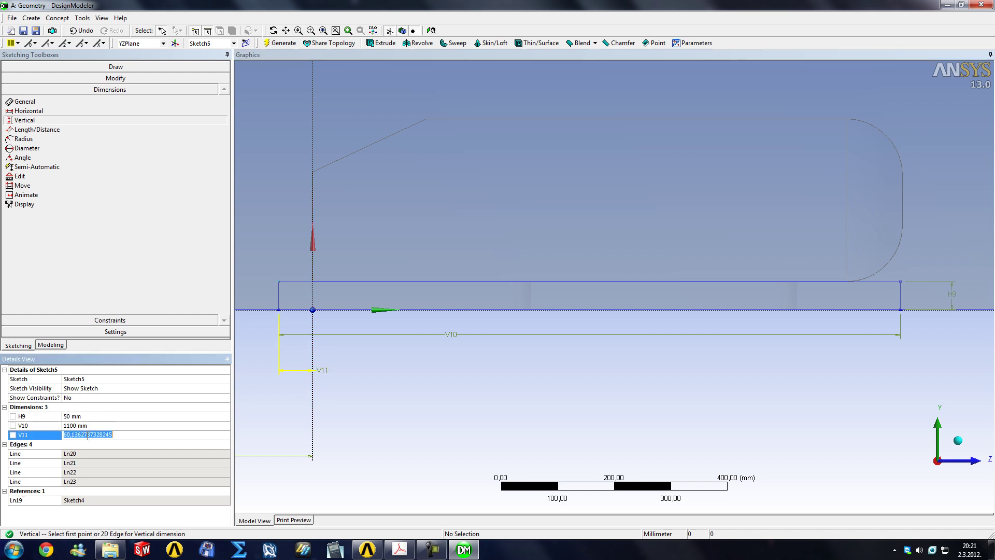
text(50)
key(Return)
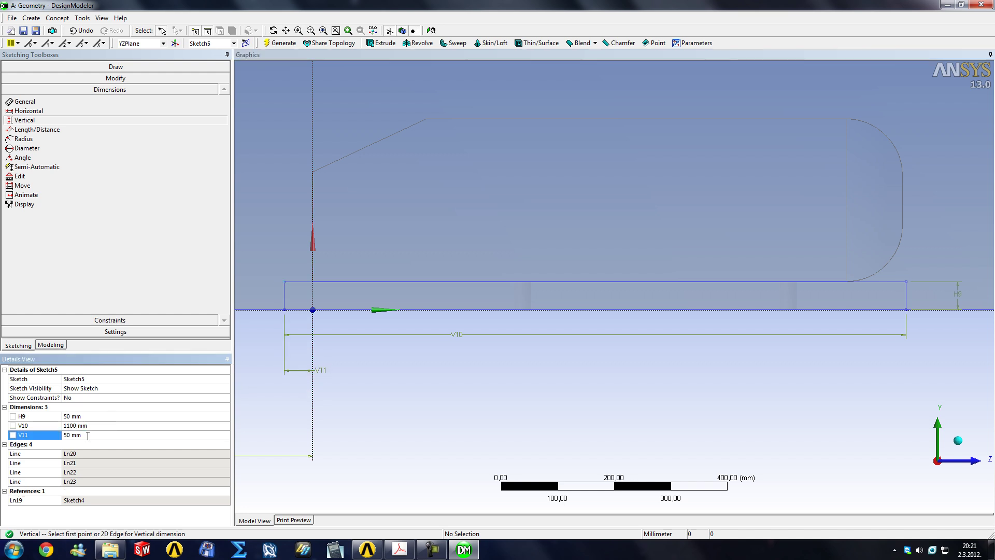
text(20)
key(Return)
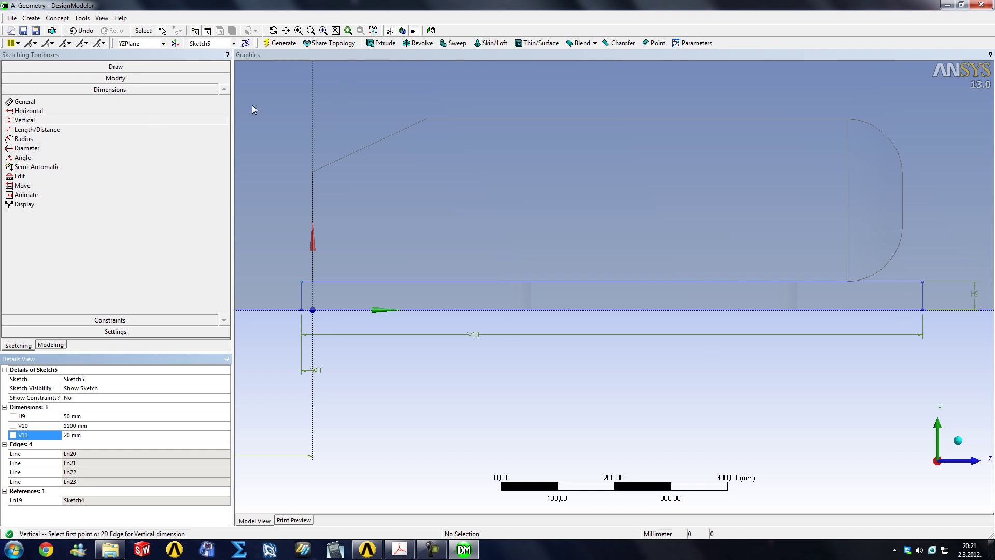
Step: Start an extrusion of the underbody rectangle sketch with Add Material and a depth of 150 mm
click(51, 345)
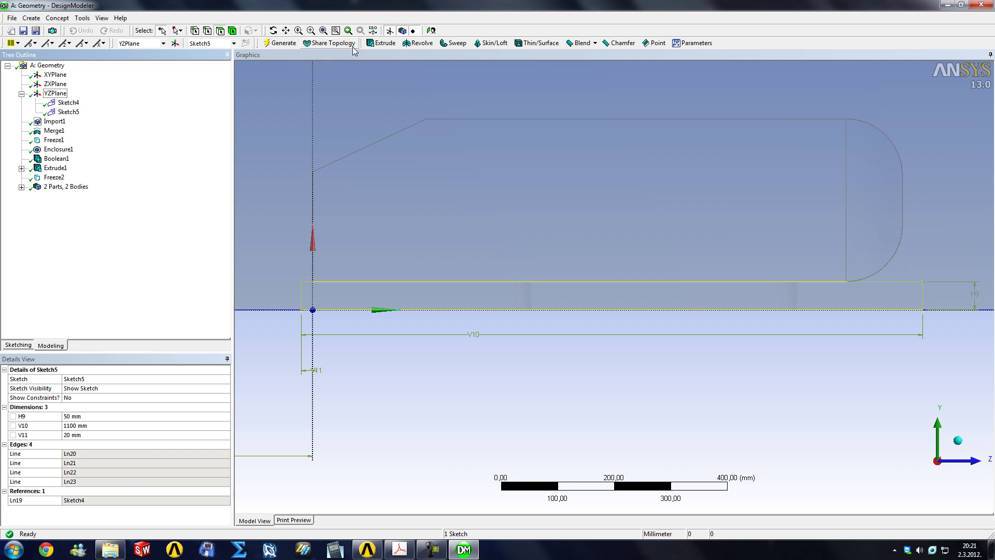
click(382, 43)
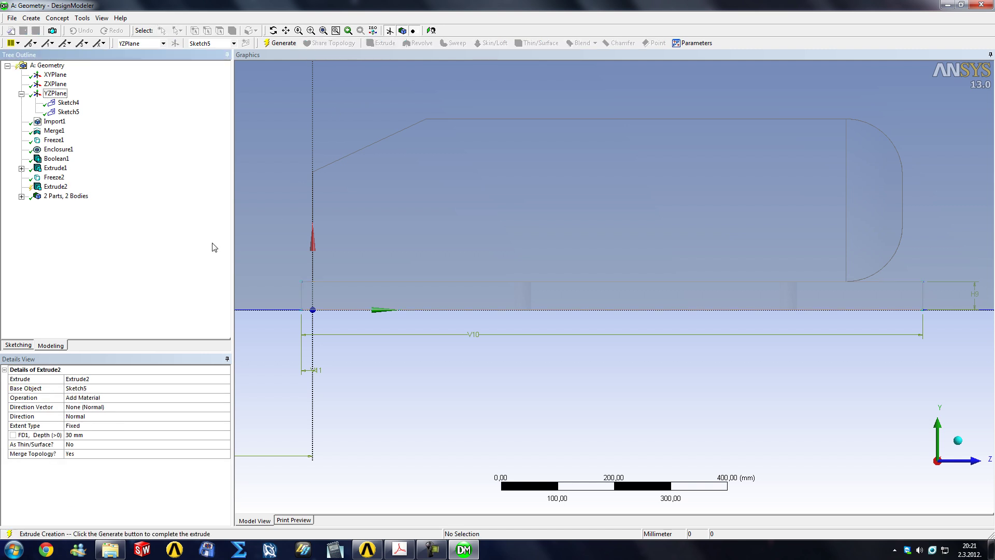
click(84, 436)
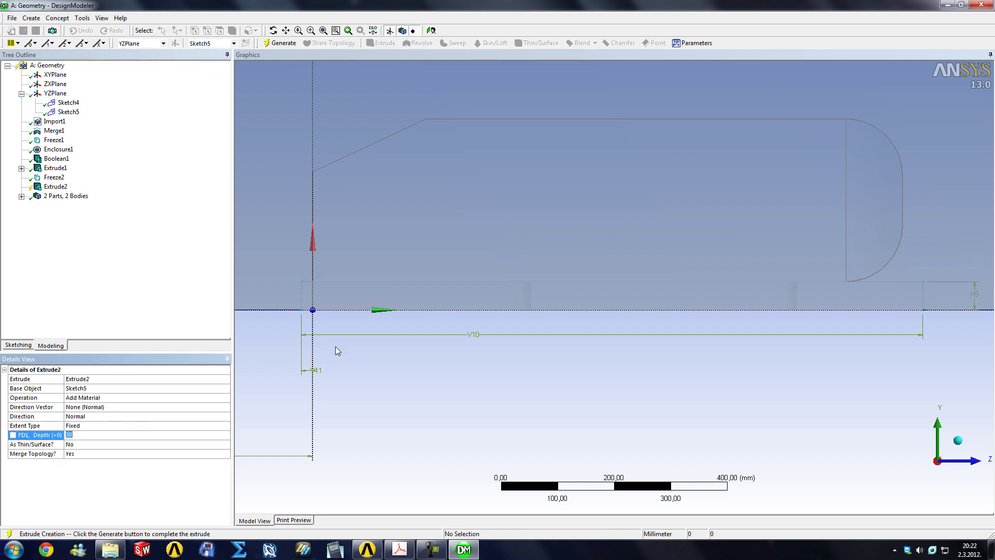
middle_drag(484, 321, 459, 325)
scroll(467, 328, down, 2)
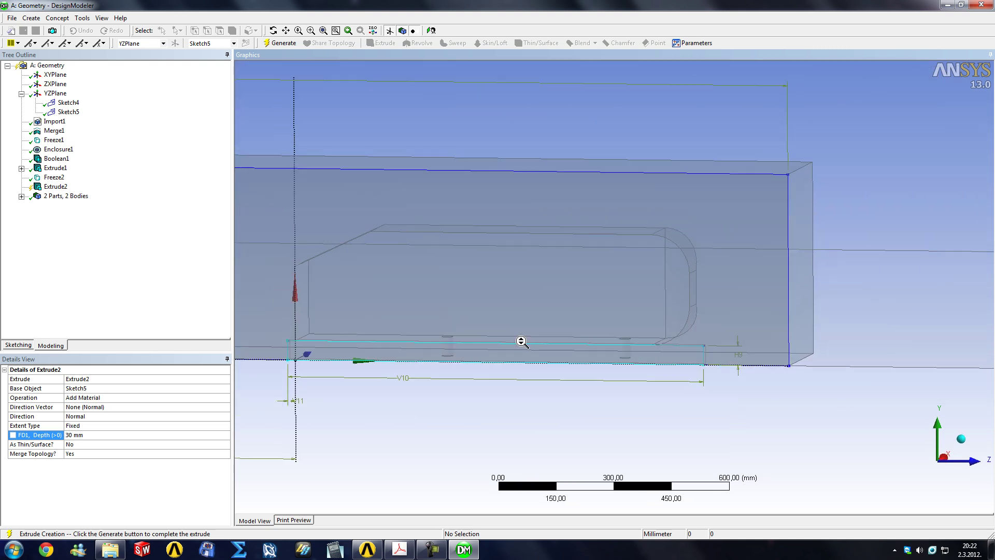
scroll(521, 342, down, 1)
click(978, 460)
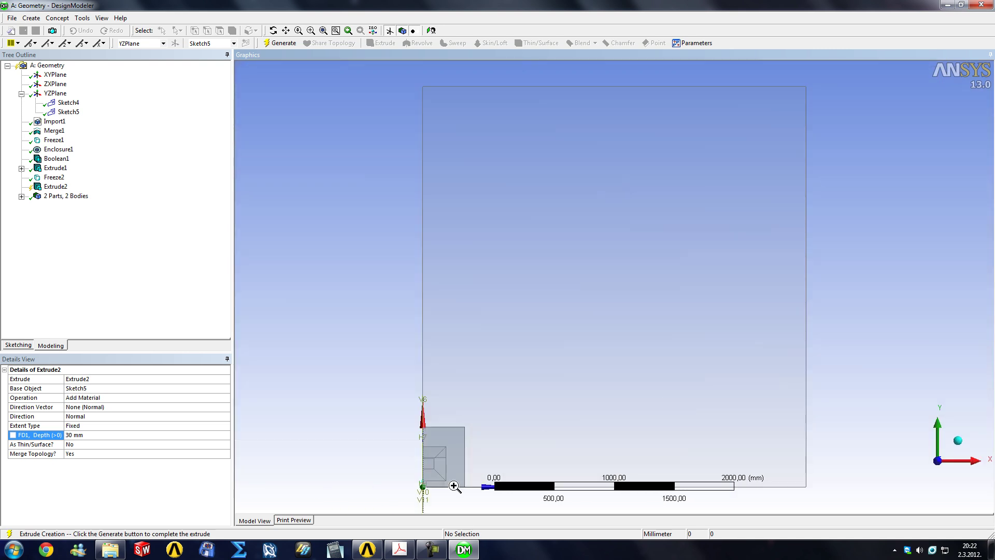
drag(417, 453, 481, 491)
click(97, 436)
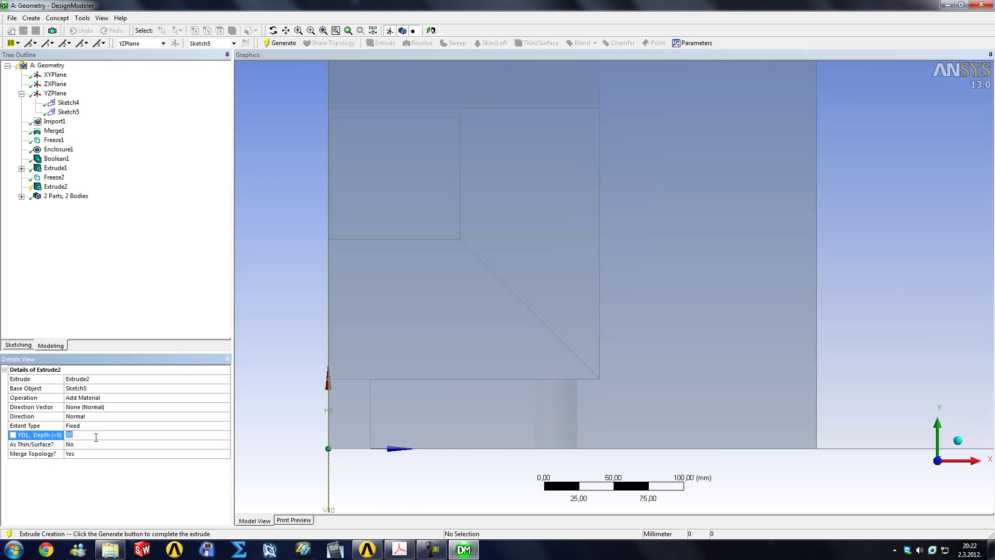
text(150)
key(Return)
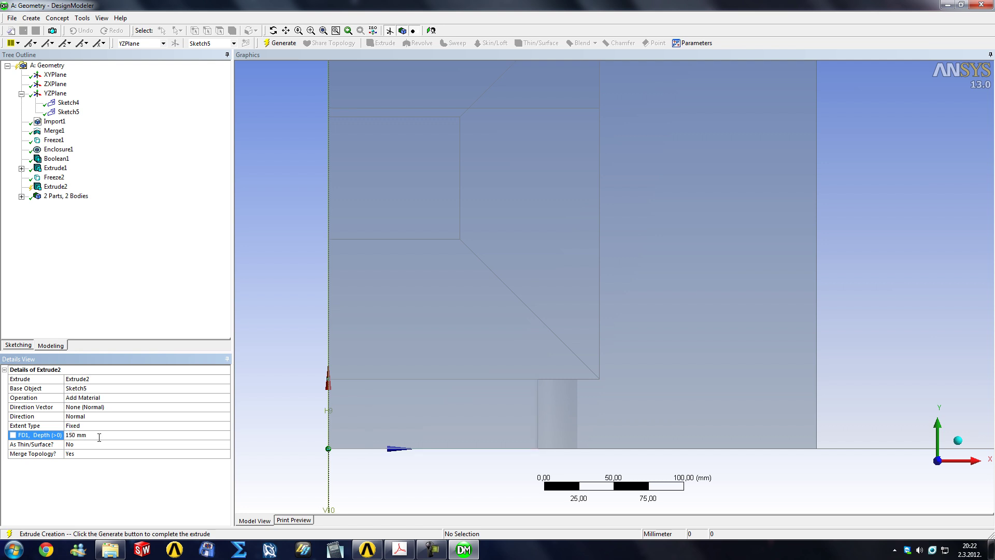
Step: Set the extrusion depth to 200 mm, generate the solid and check its extent under the car body
click(99, 436)
text(200)
key(Return)
click(106, 435)
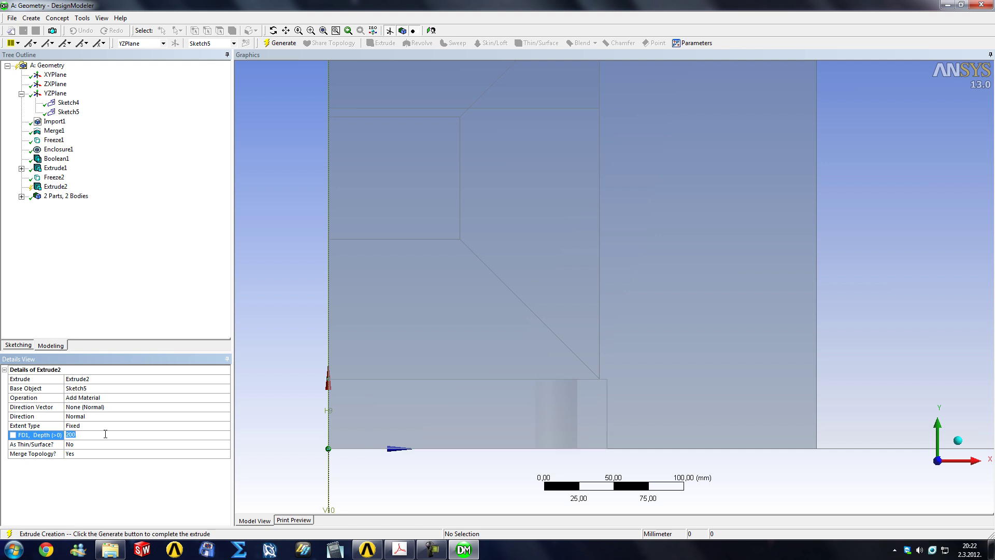
click(280, 43)
middle_drag(300, 202, 659, 373)
scroll(788, 406, down, 2)
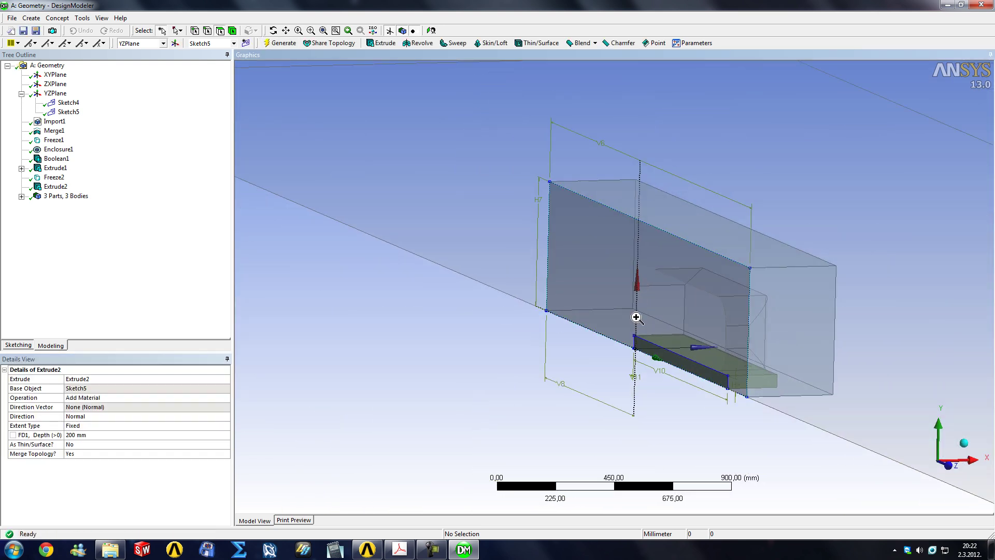
right_drag(638, 315, 793, 406)
scroll(685, 356, down, 1)
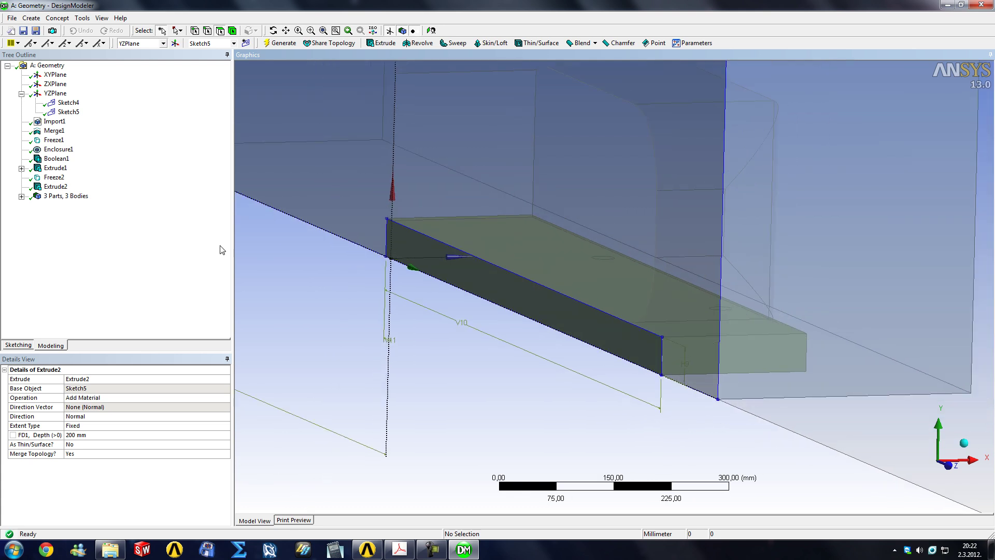
Step: Rename the newly extruded solid body as underbodybox
click(22, 196)
click(64, 224)
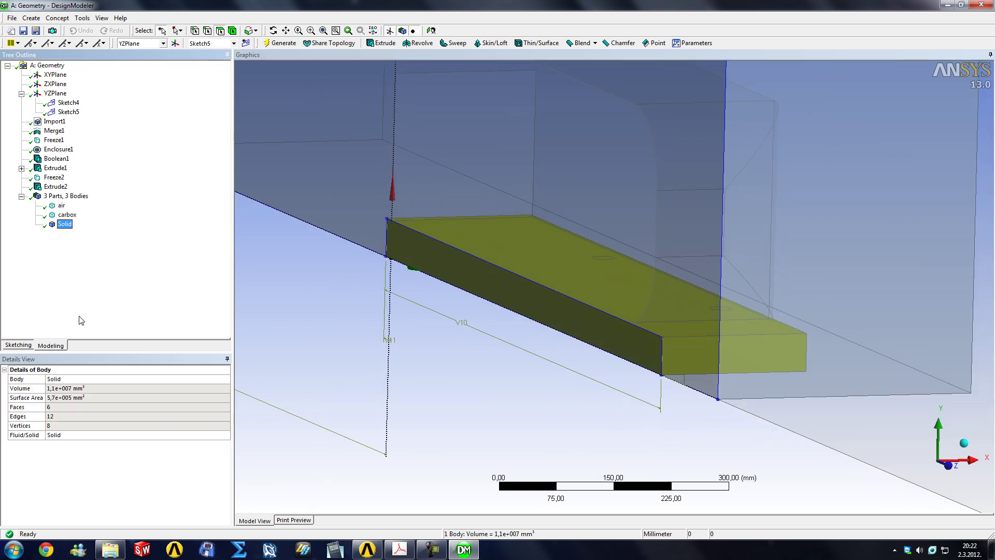
click(74, 379)
text(un)
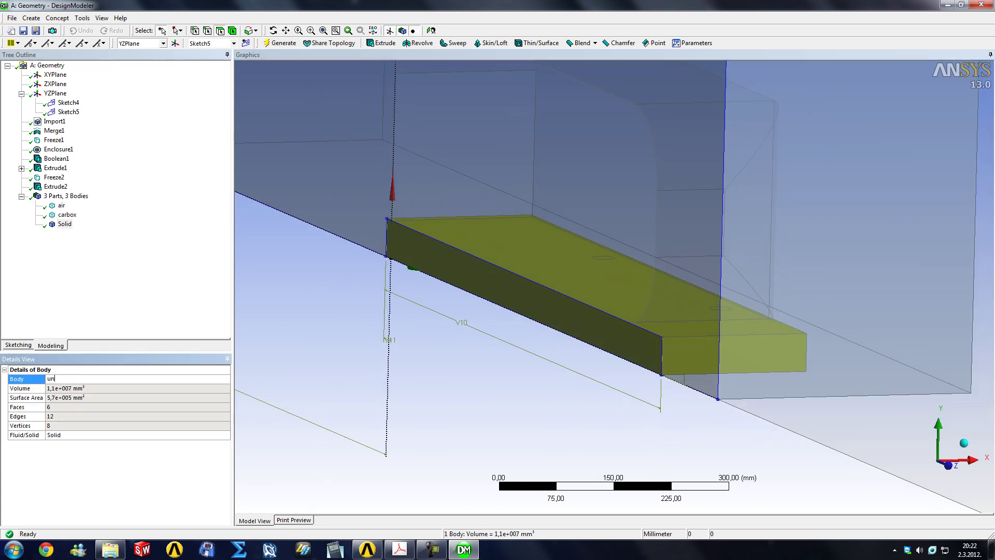
text(derbodybox)
key(Return)
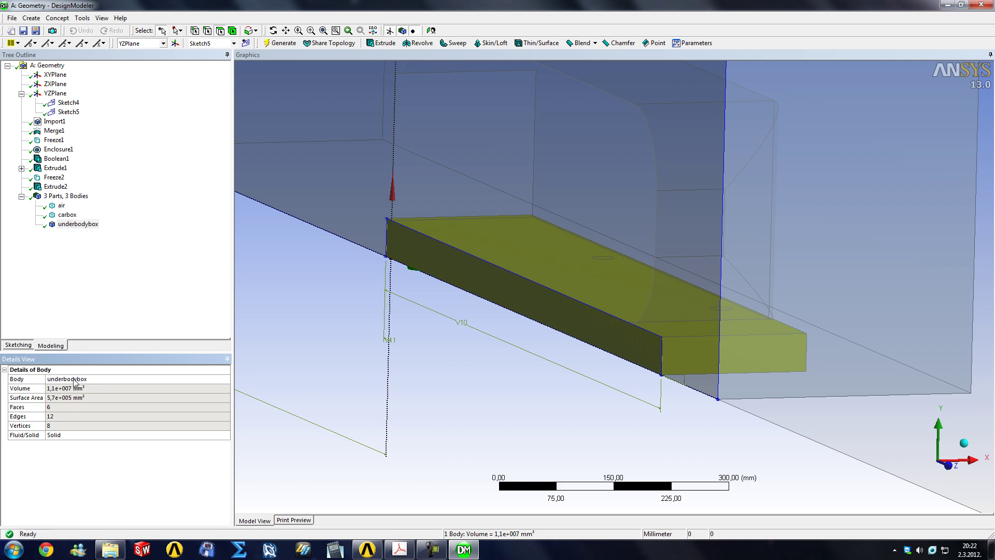
Step: Apply a Freeze so that underbodybox becomes a frozen body
click(79, 225)
click(82, 18)
click(96, 30)
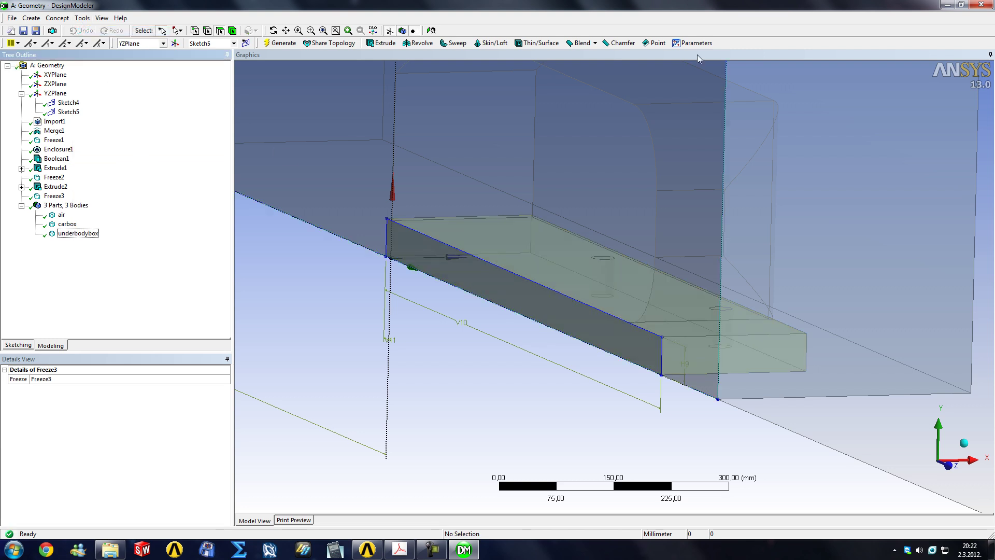
Step: Close the geometry editor and open the Fluid Flow (FLUENT) mesh in ANSYS Meshing, reading the modified upstream geometry
key(alt+F4)
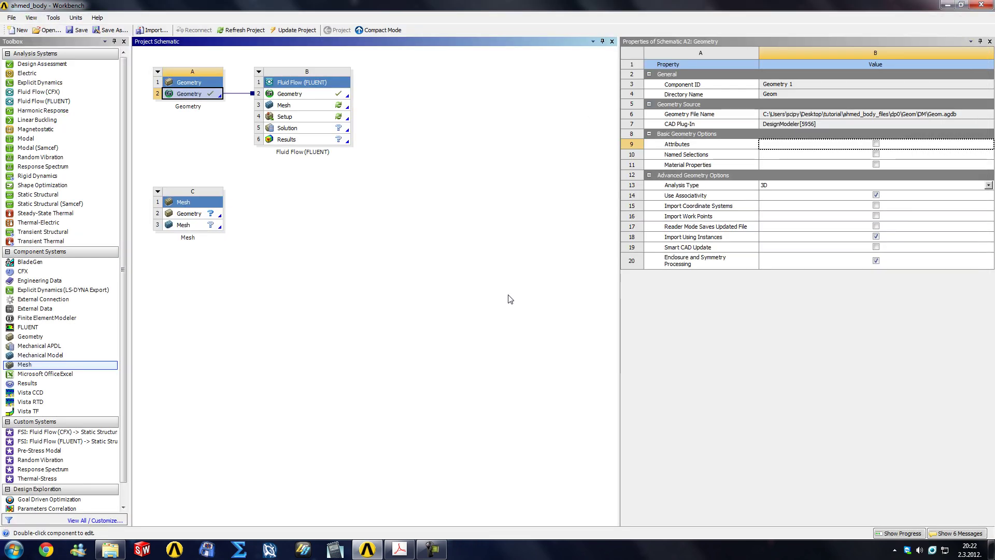
right_click(291, 105)
click(311, 108)
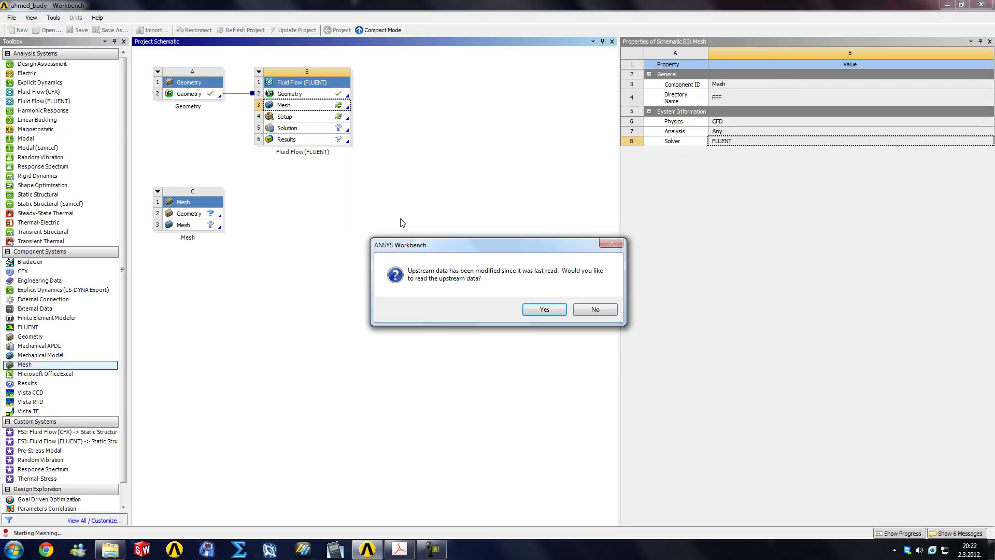
click(545, 310)
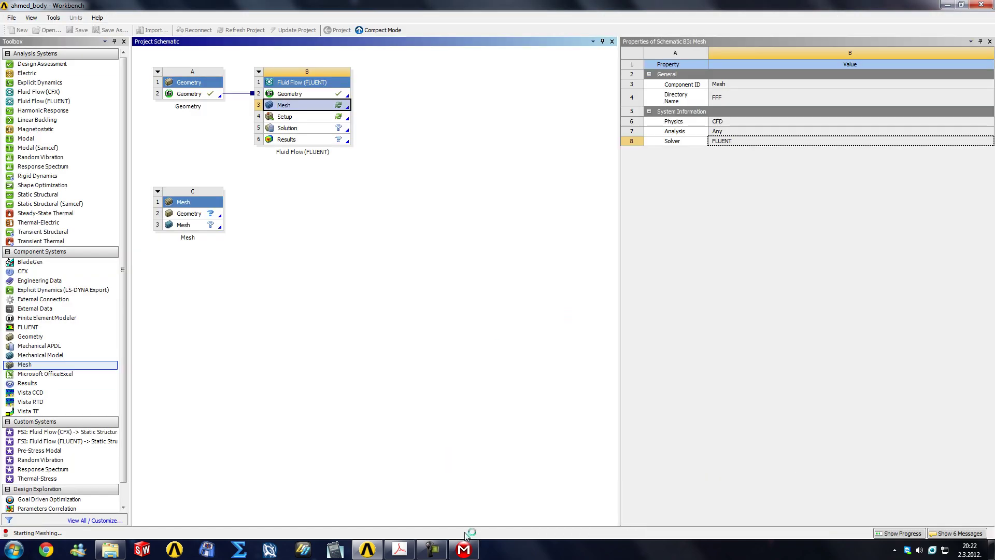
click(463, 546)
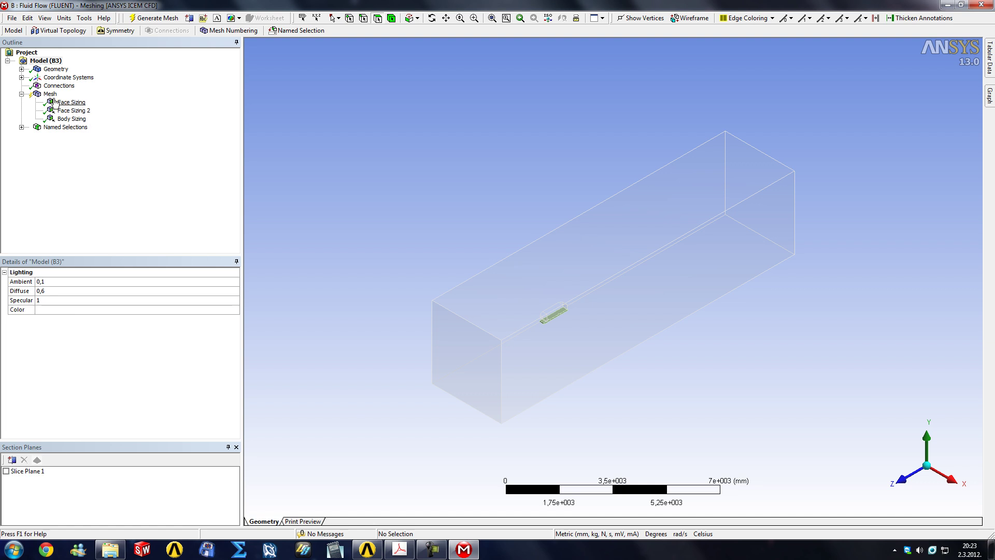
Step: Insert a new mesh sizing control and scope it to the large air body
right_click(43, 94)
mouse_move(70, 98)
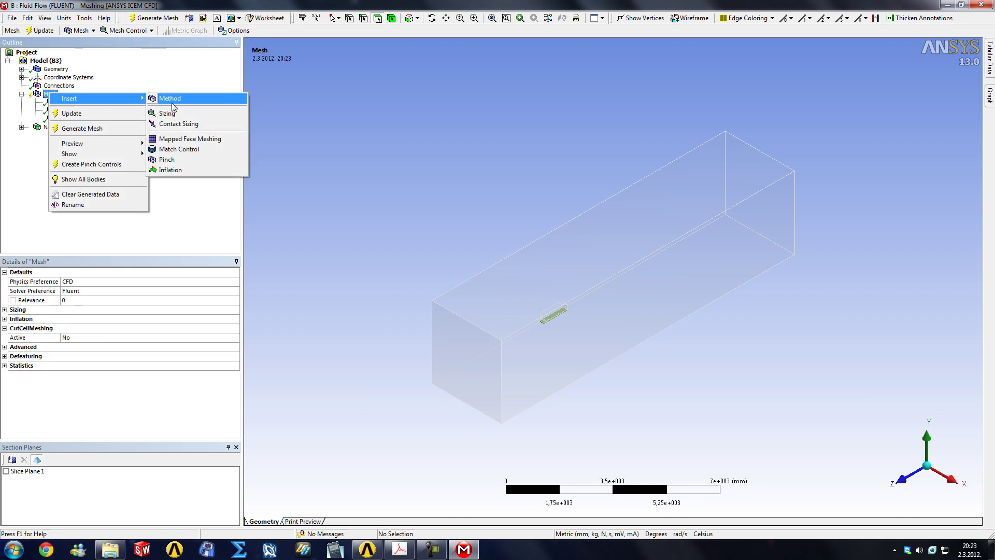
click(166, 114)
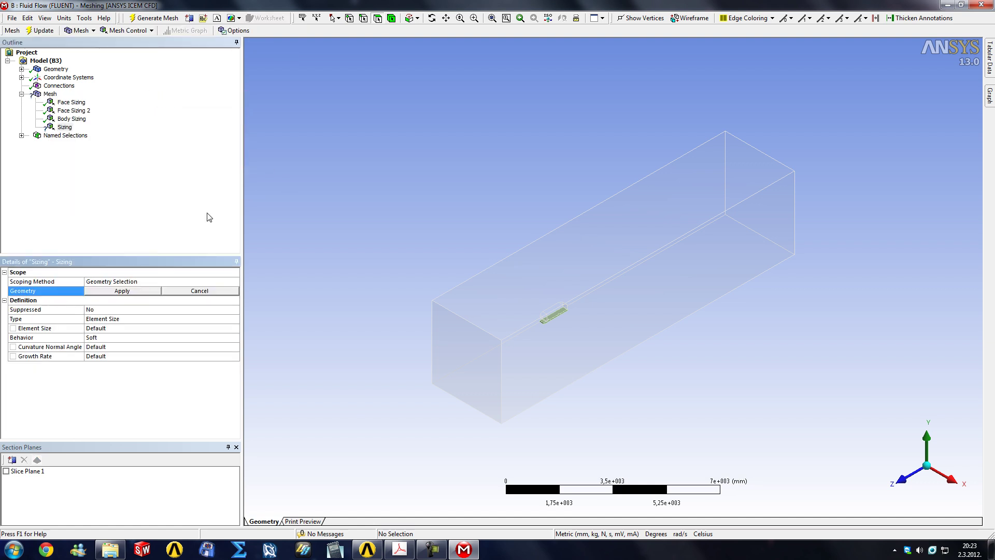
click(392, 18)
click(672, 228)
click(142, 293)
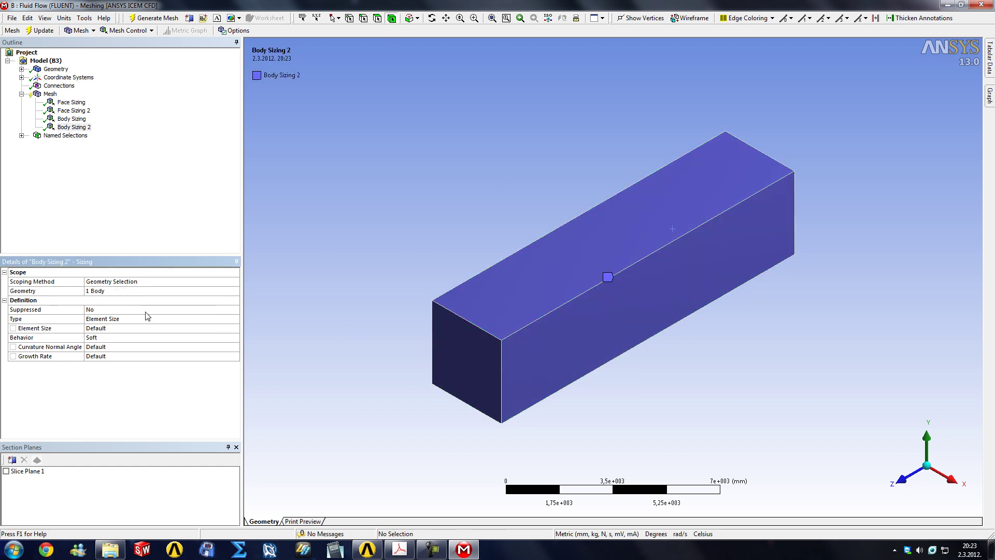
Step: Make the new sizing a Body of Influence, using underbodybox as the influencing body with a 10 mm element size
click(150, 319)
click(235, 321)
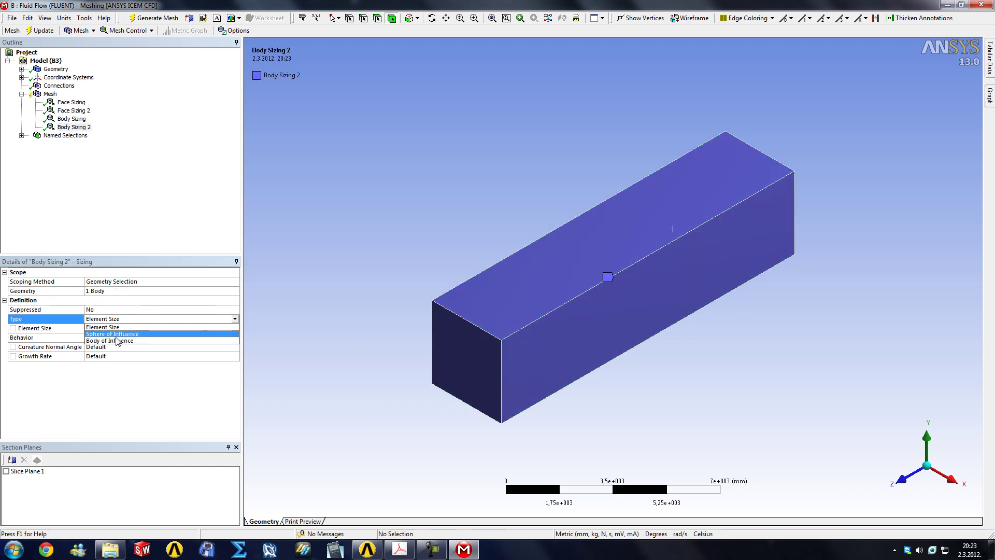
click(118, 346)
click(137, 329)
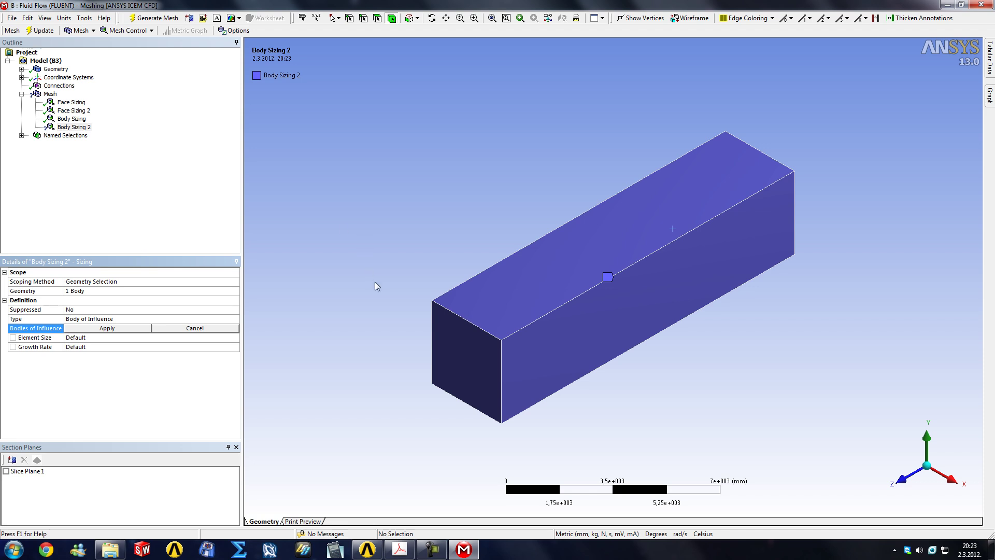
middle_drag(375, 284, 669, 332)
scroll(627, 347, up, 5)
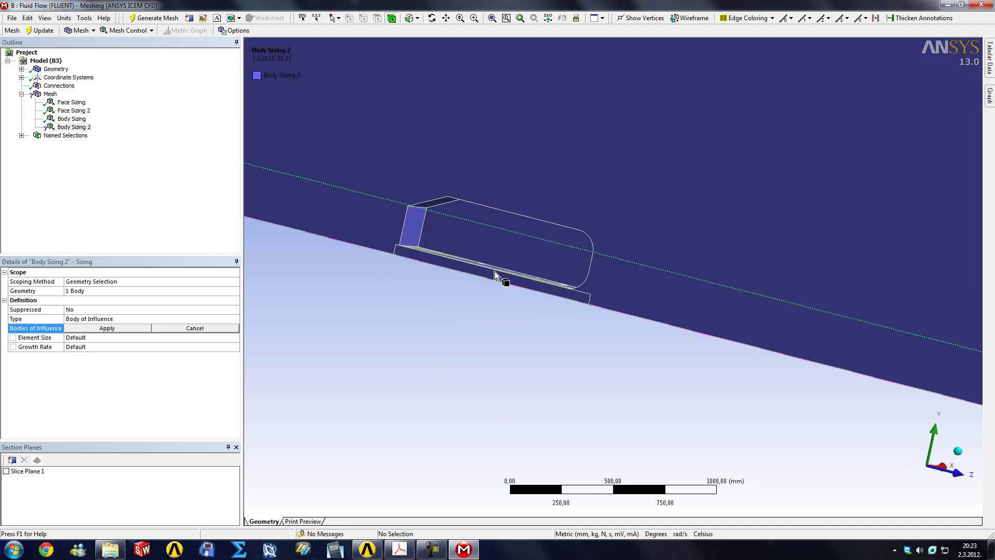
middle_drag(517, 250, 492, 295)
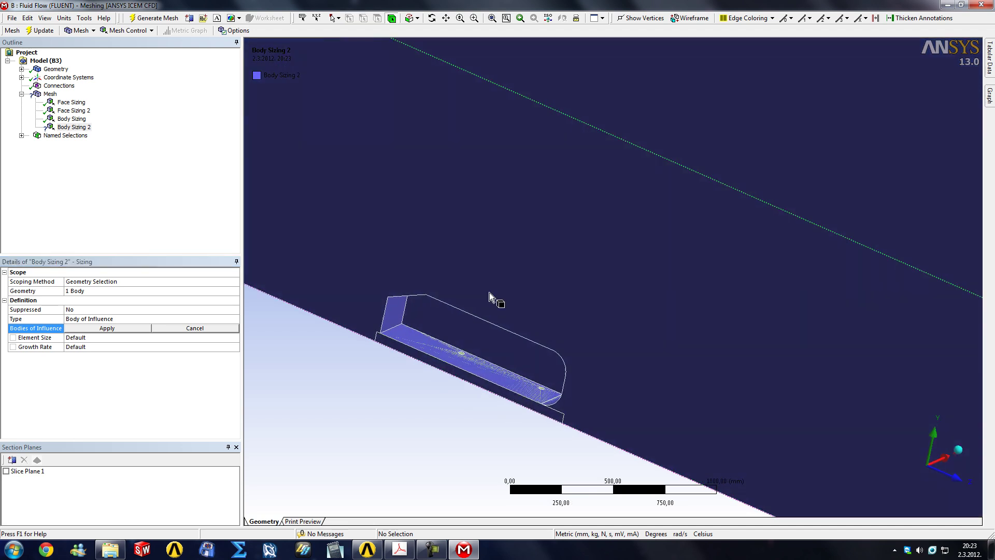
click(462, 354)
click(115, 329)
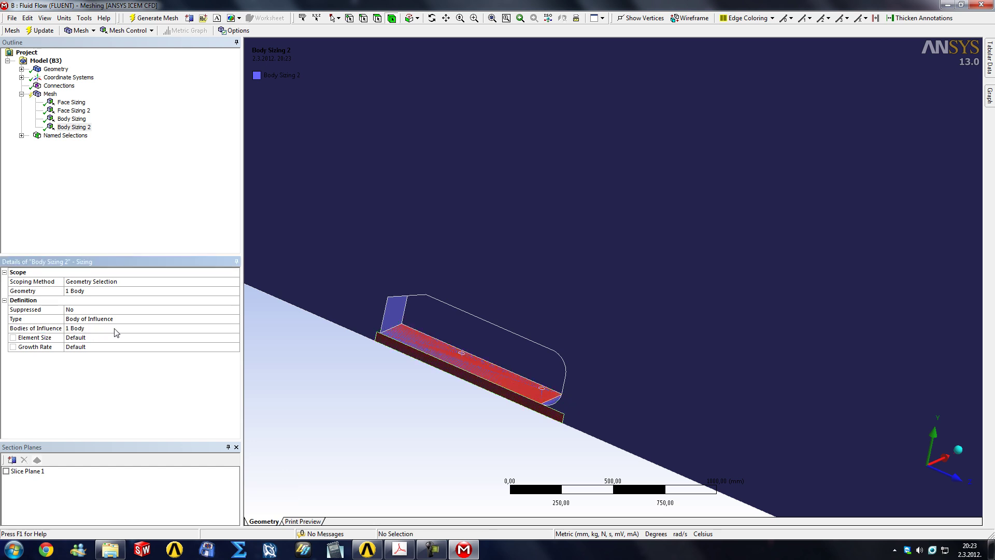
click(91, 337)
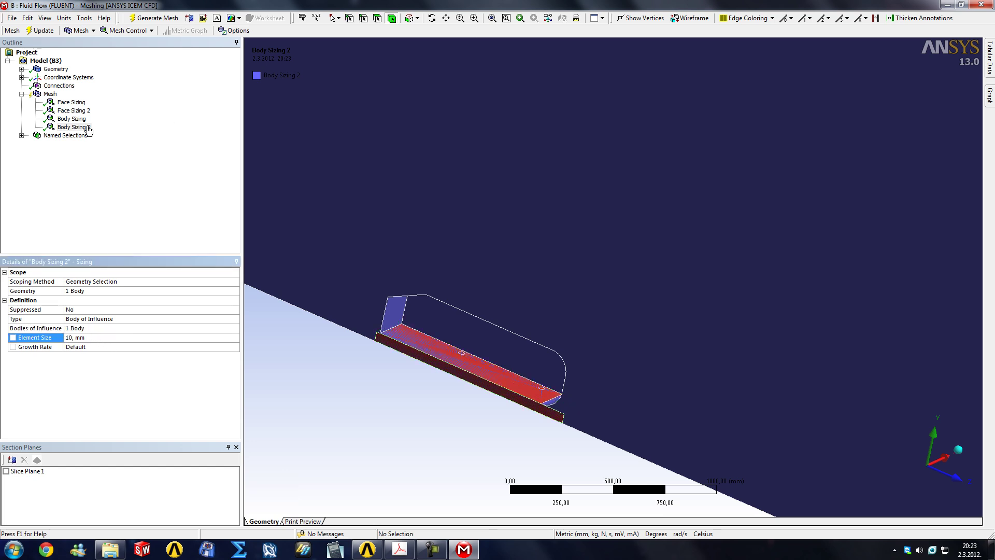
Step: Hide the underbodybox body and update the mesh
click(21, 69)
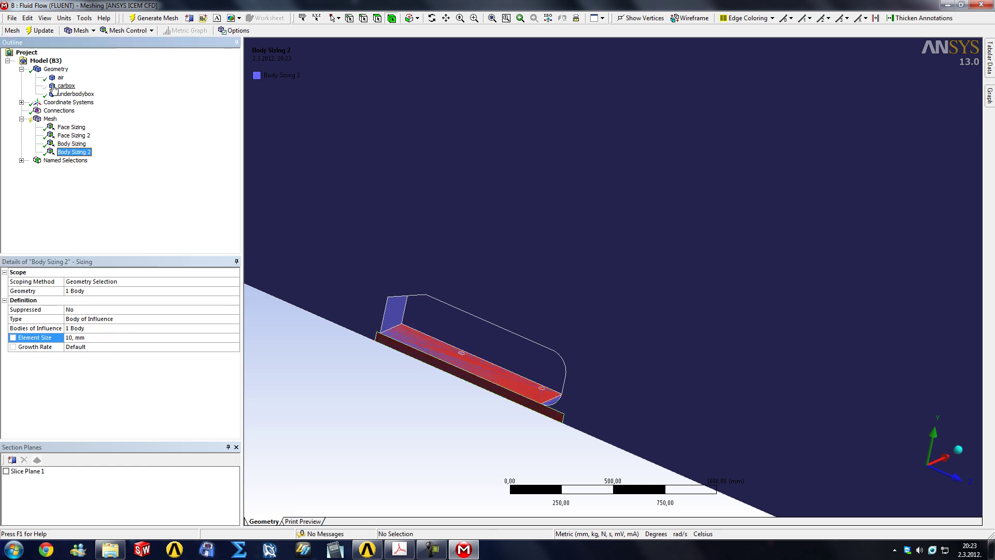
right_click(72, 94)
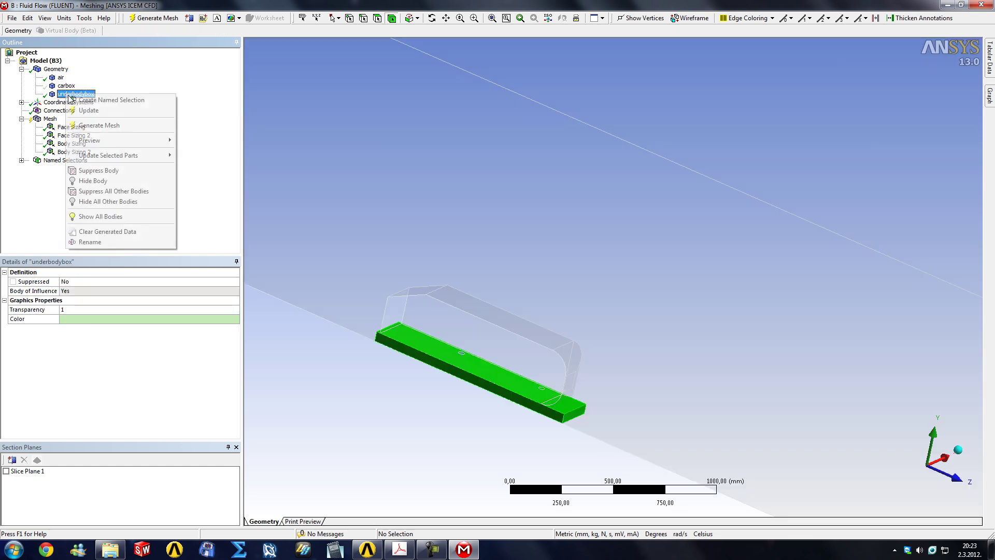
click(93, 181)
click(50, 119)
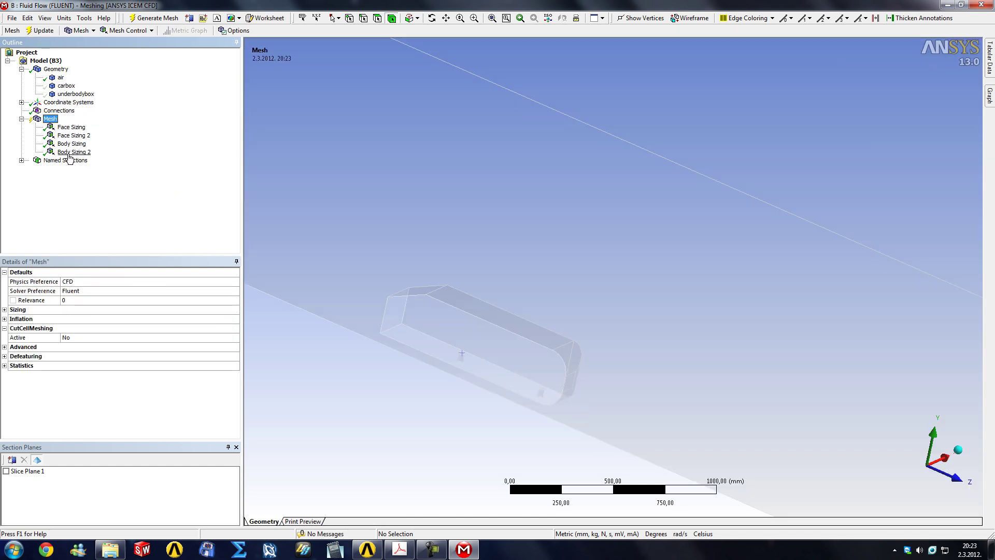
middle_drag(621, 331, 302, 189)
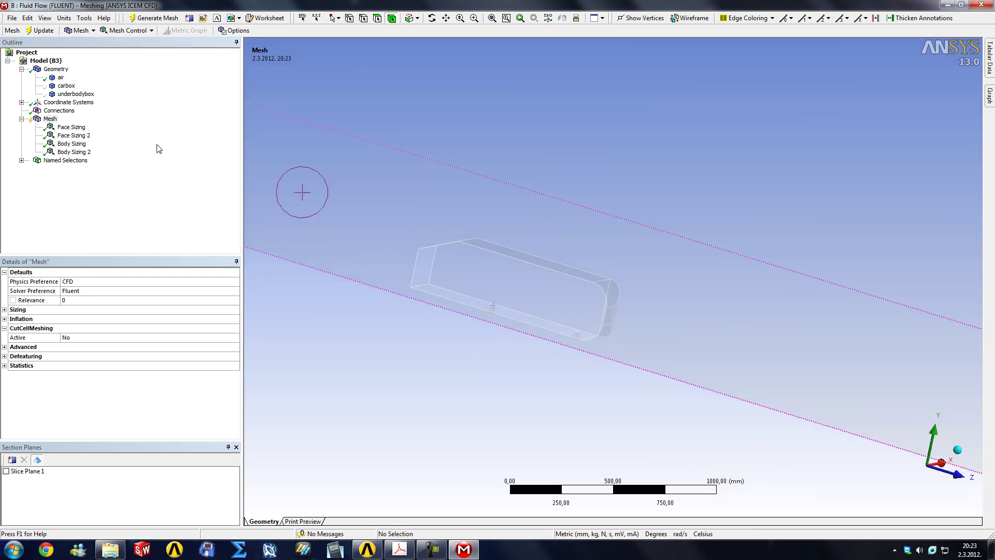
click(40, 30)
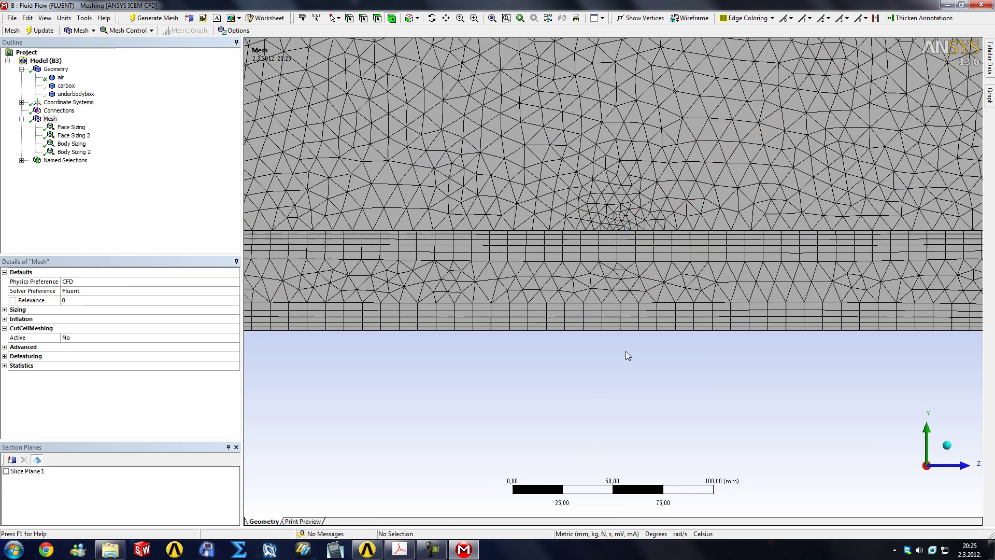
Step: Examine the updated mesh beneath and around the car body, including the refinement region and inflation layers
scroll(527, 371, down, 5)
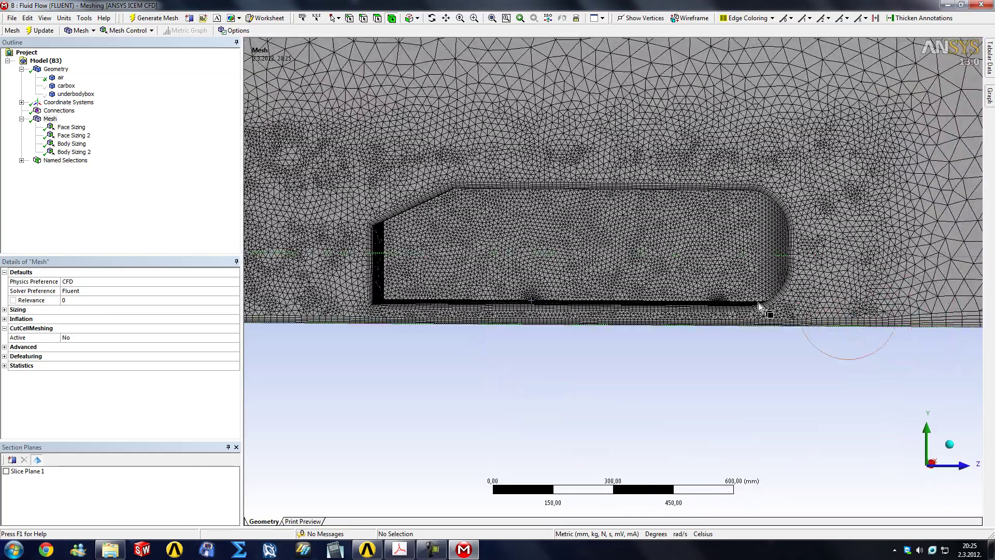
mouse_move(722, 329)
right_down()
mouse_move(875, 344)
mouse_move(717, 318)
mouse_move(673, 300)
mouse_move(800, 336)
right_up()
scroll(874, 344, down, 2)
middle_drag(800, 336, 358, 272)
scroll(397, 295, down, 1)
scroll(399, 296, down, 10)
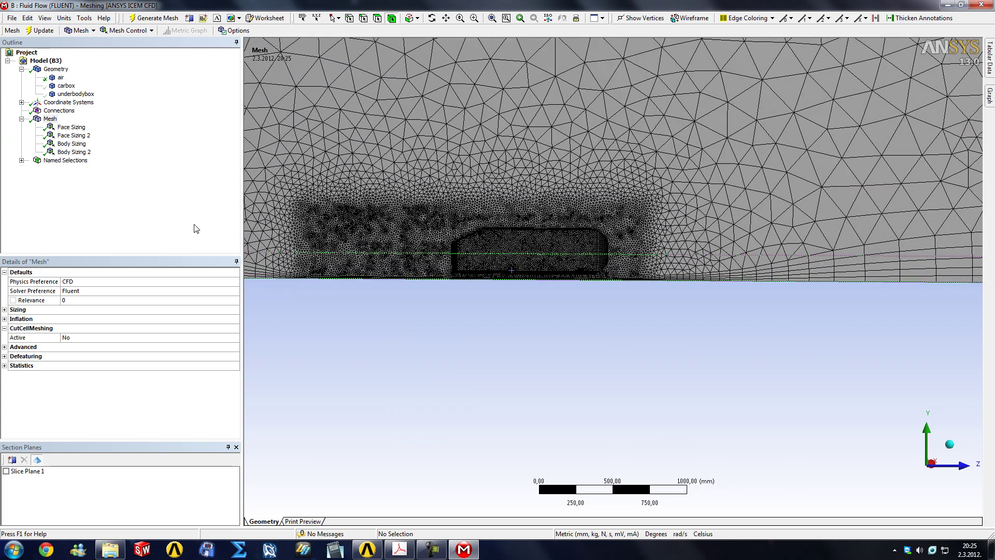
middle_drag(515, 324, 362, 262)
scroll(518, 337, up, 5)
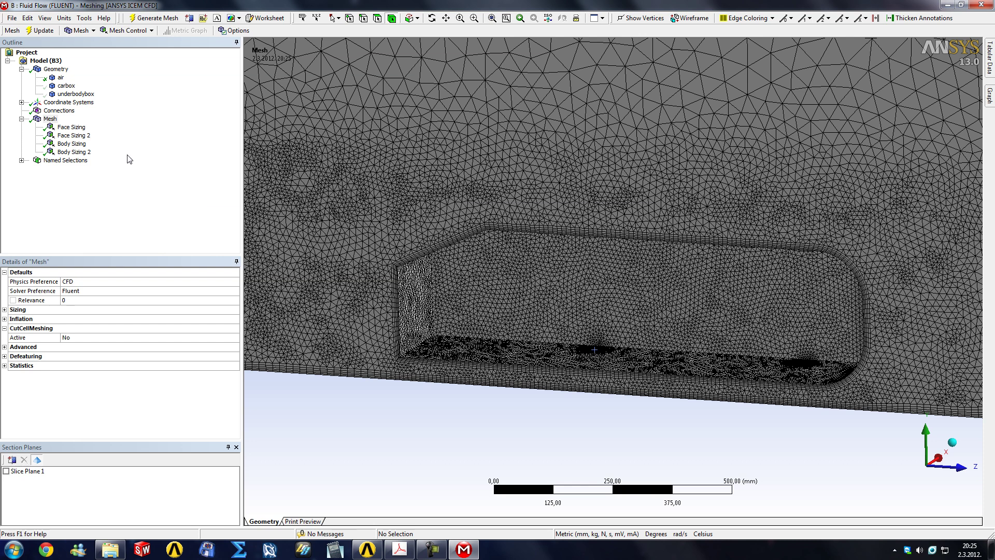
Step: Expand the global mesh inflation settings and insert a local Inflation control under Mesh
click(50, 119)
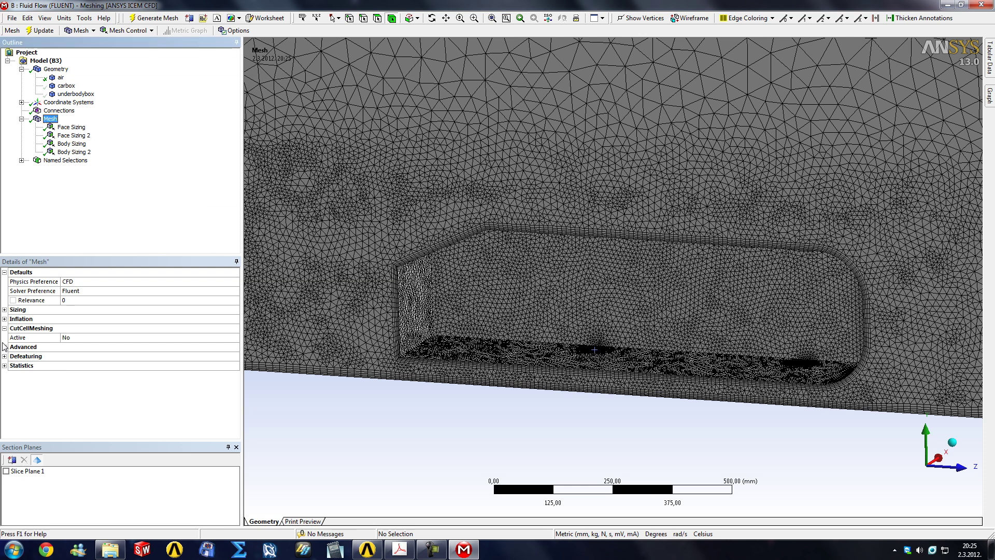
click(4, 319)
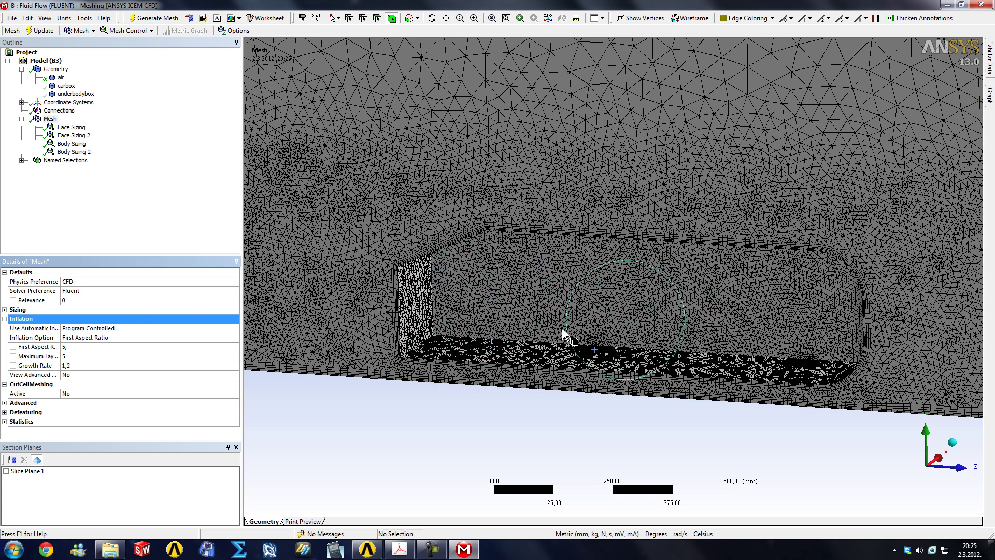
right_click(50, 119)
mouse_move(78, 125)
click(185, 198)
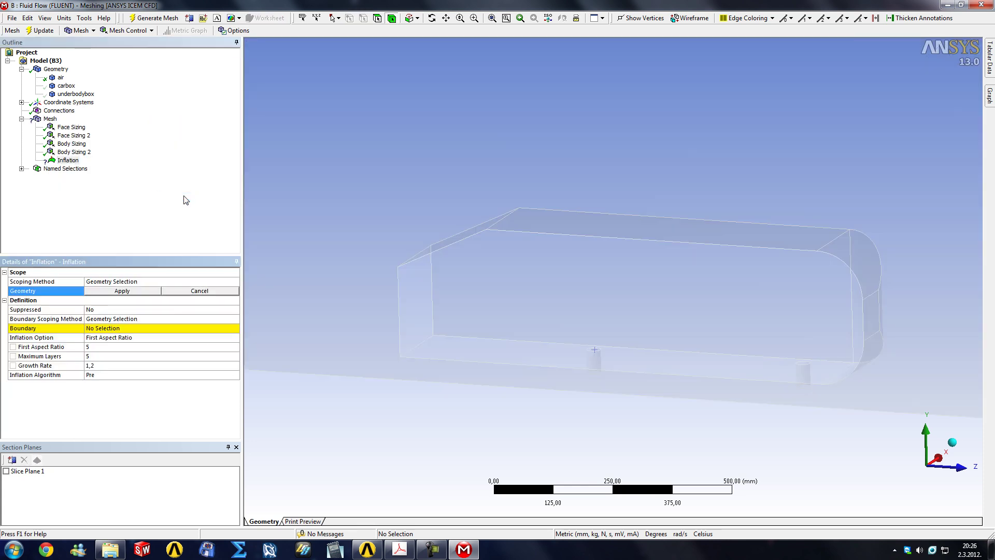
click(377, 18)
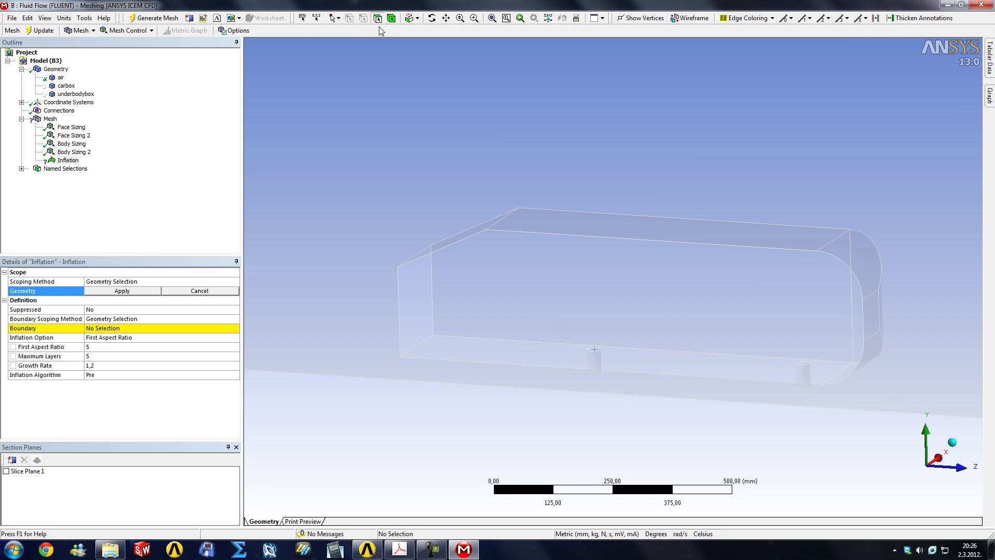
click(405, 291)
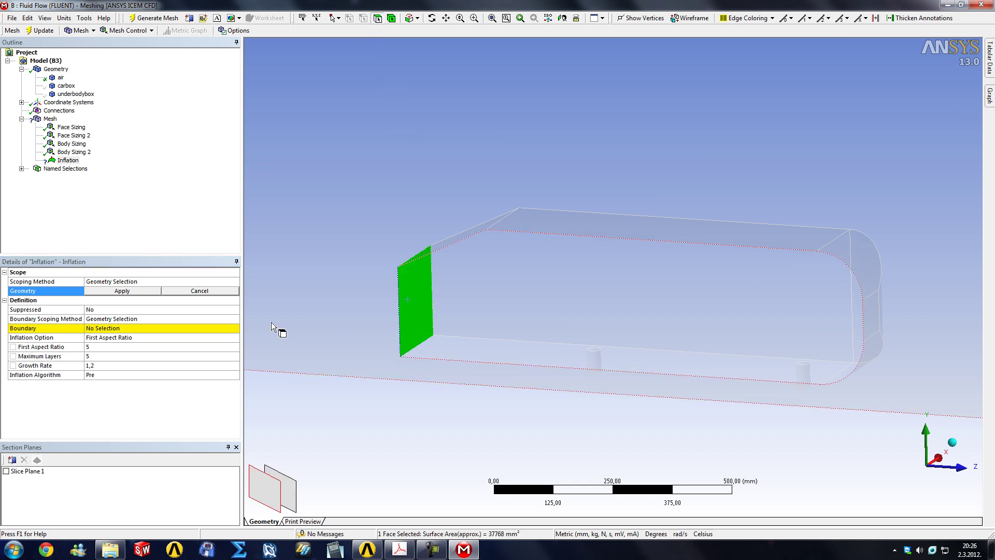
click(113, 293)
Step: Scope the inflation to the air body and assign the car's flat rear face as its boundary
click(120, 294)
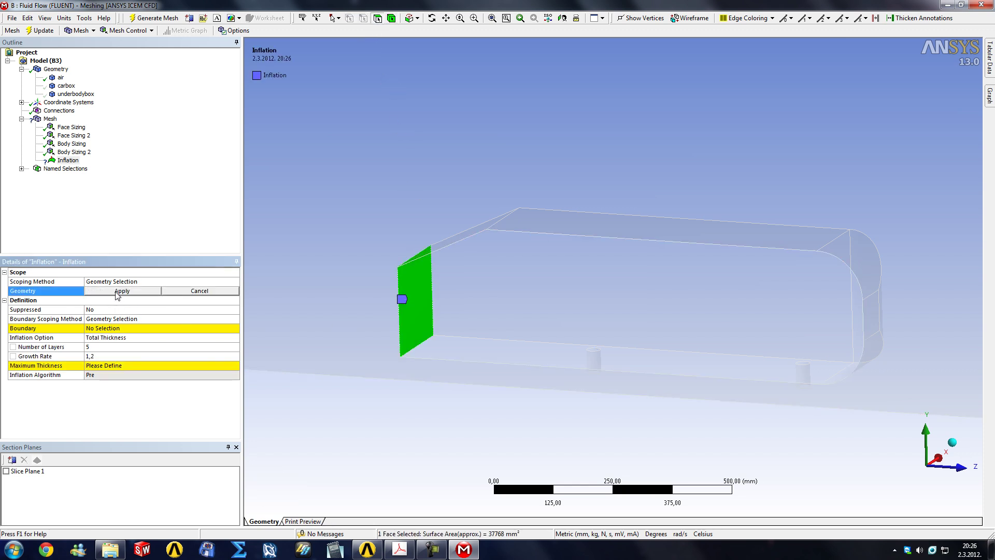
click(391, 17)
click(381, 136)
click(121, 291)
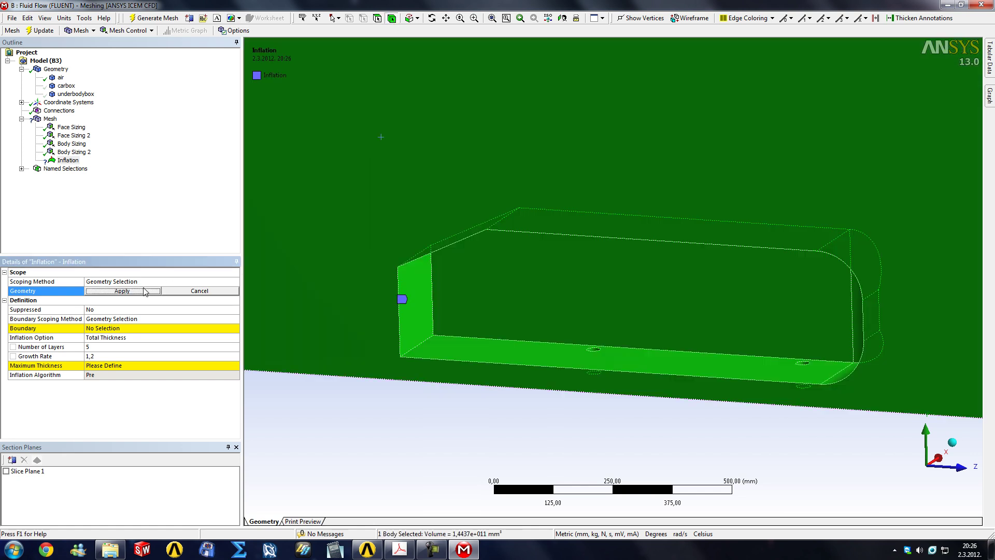
click(111, 328)
click(411, 280)
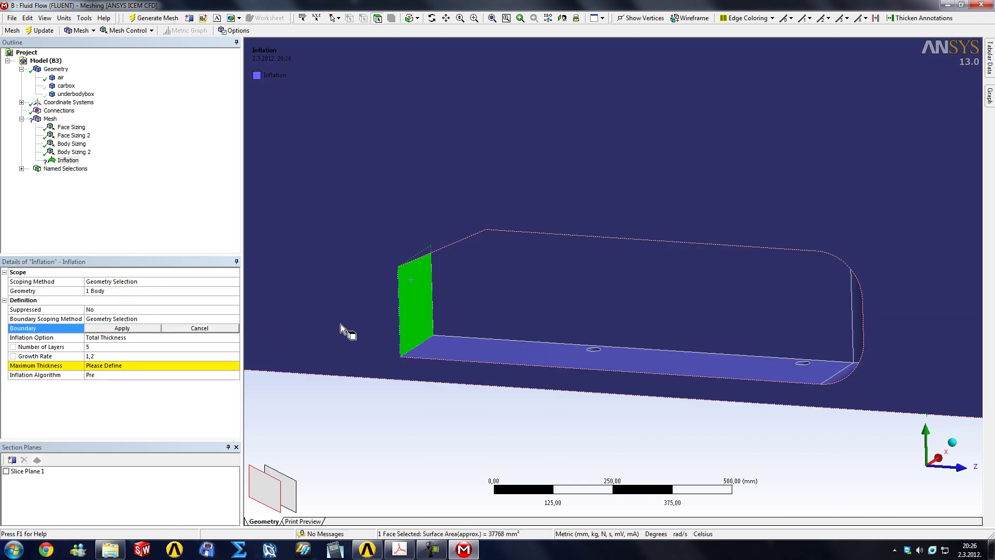
click(122, 328)
Step: Set the inflation option to First Aspect Ratio with a first aspect ratio of 3
click(128, 338)
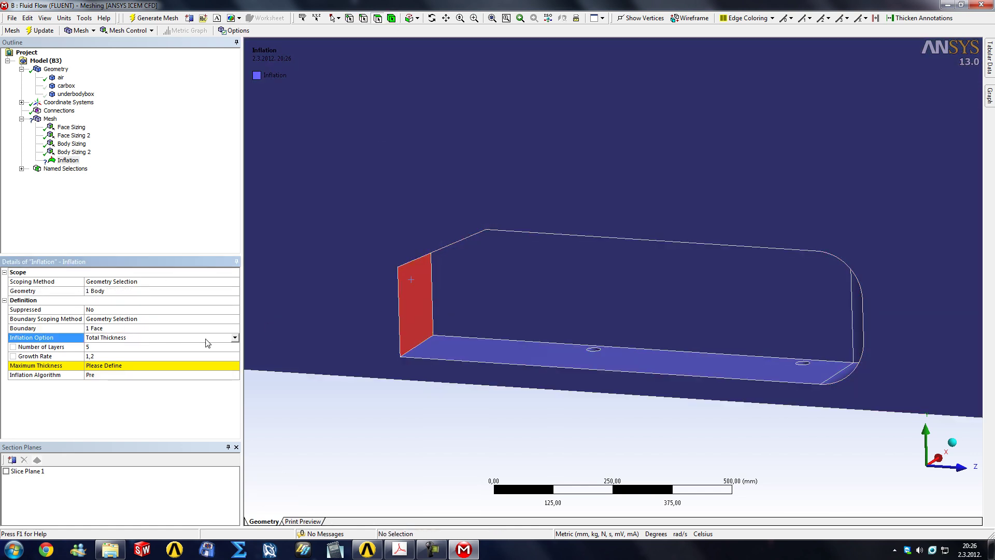
click(234, 338)
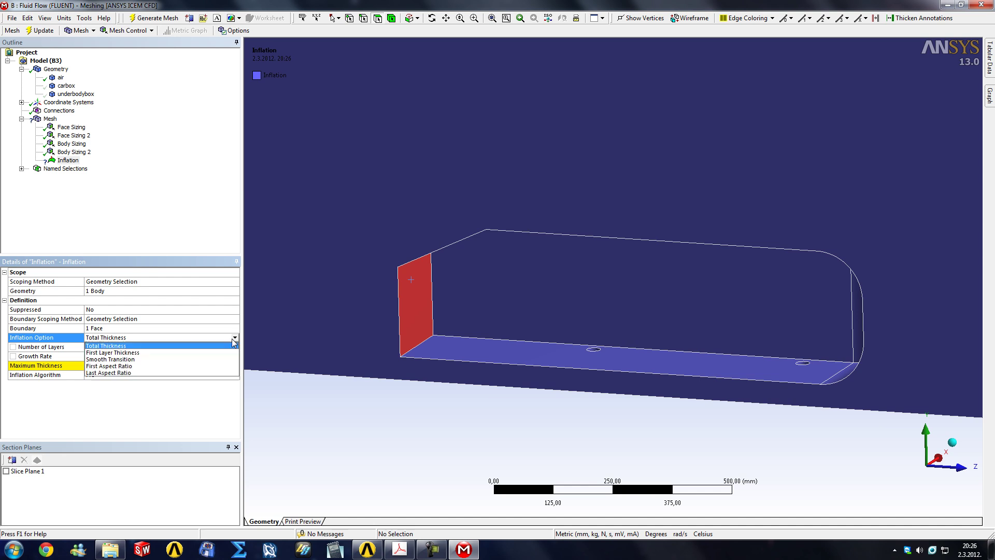
click(104, 366)
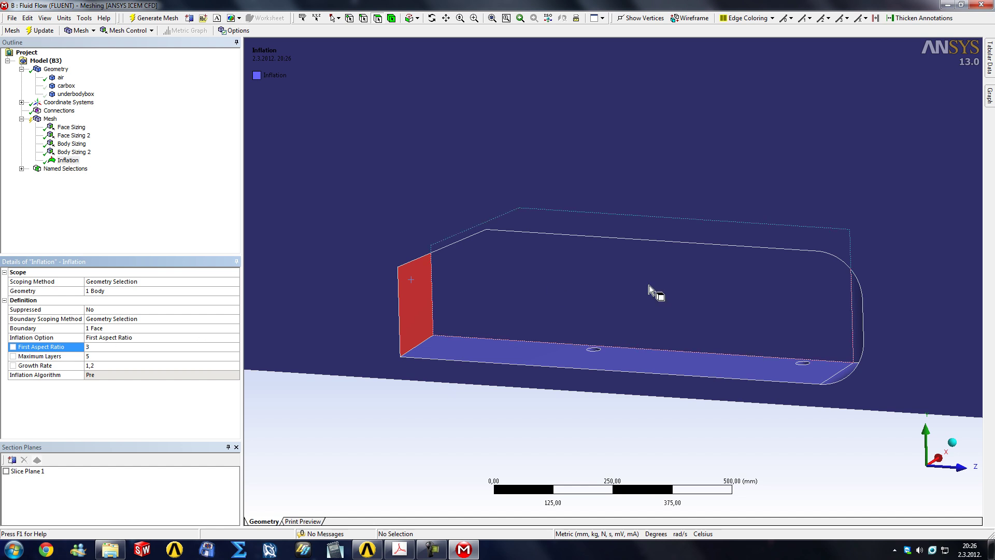
Step: Inspect the car's surfaces by selecting individual faces, ending with the rounded front face
click(853, 284)
scroll(853, 273, down, 3)
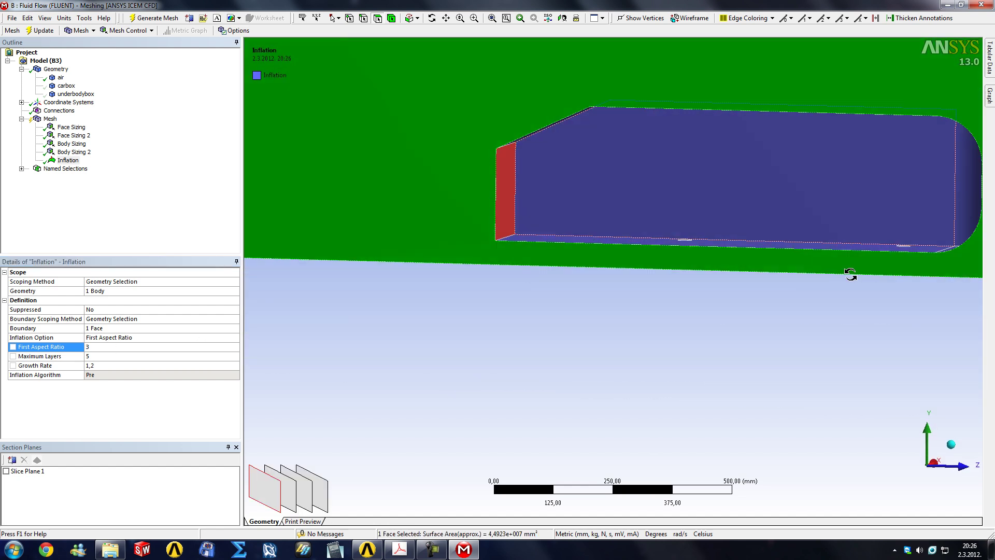
click(731, 322)
click(770, 259)
middle_drag(773, 266, 850, 207)
click(857, 201)
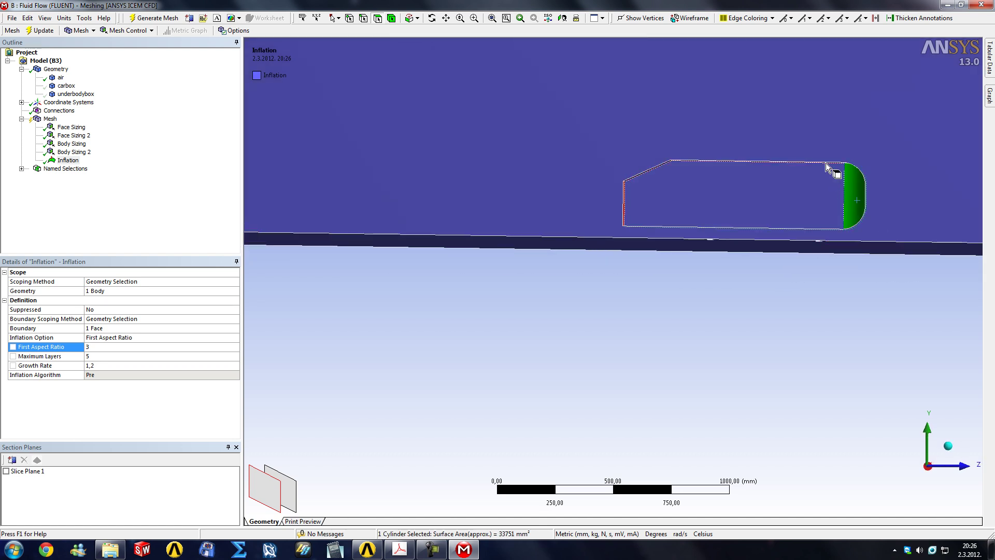
right_drag(826, 162, 898, 251)
scroll(590, 195, down, 4)
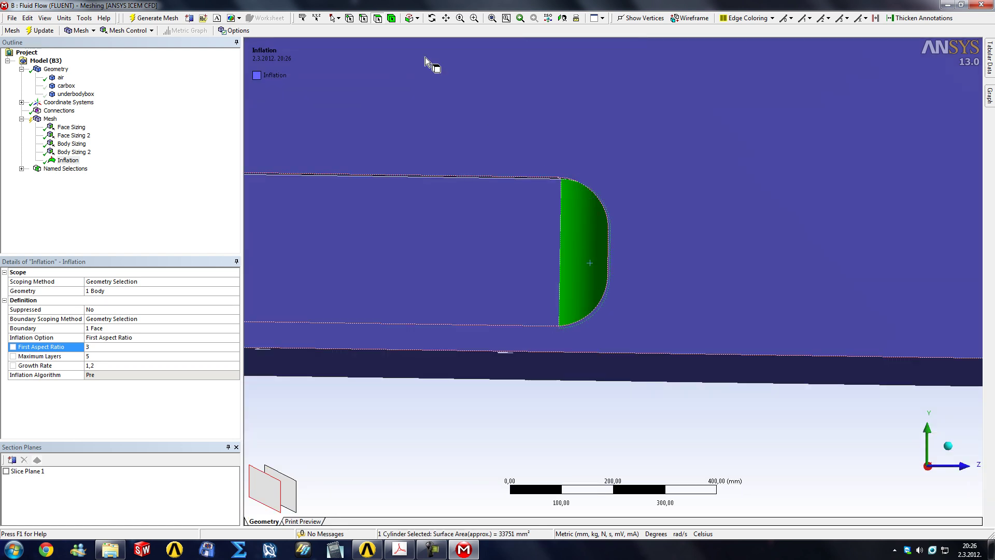
Step: Examine the inflation layers in the mesh along the car's rounded front edge
click(431, 19)
drag(488, 251, 595, 226)
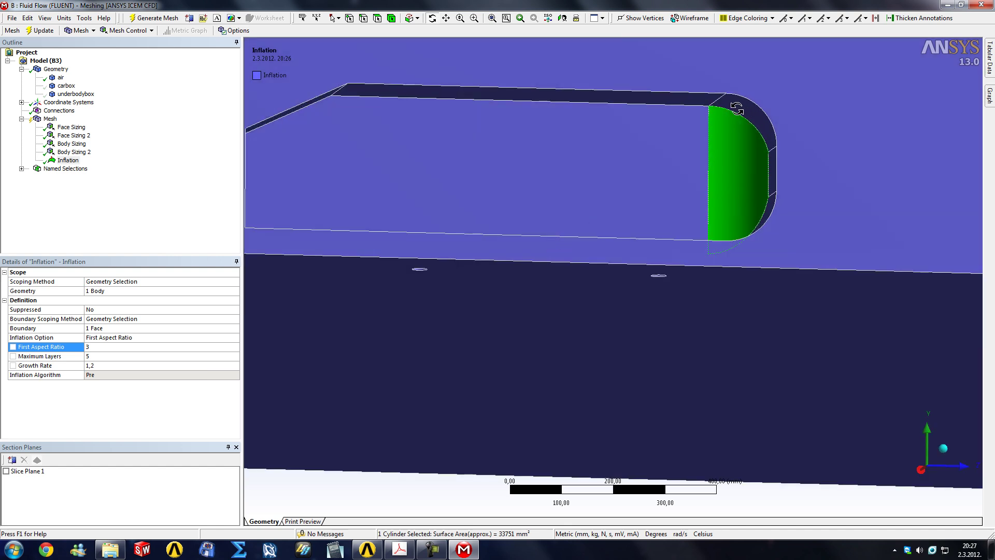
scroll(805, 169, up, 5)
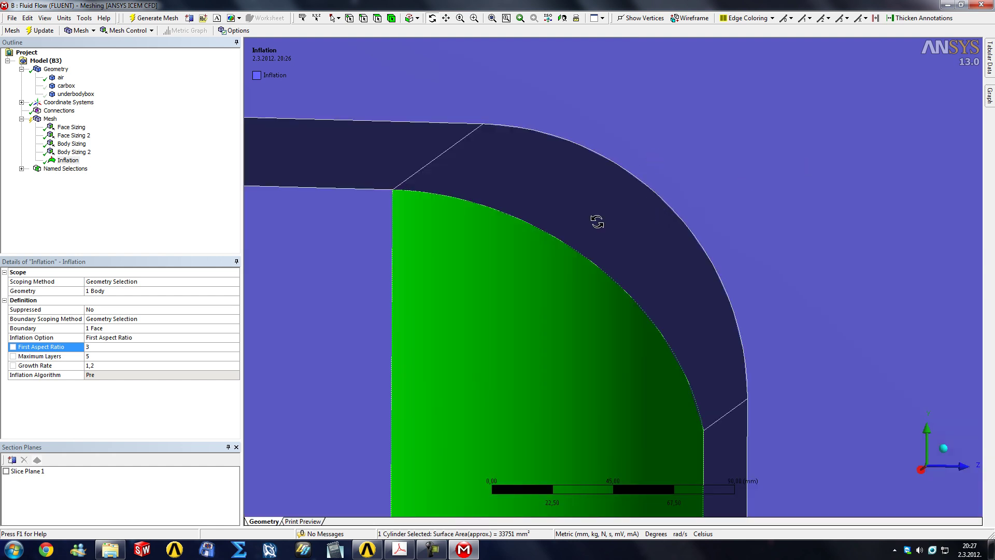
click(46, 119)
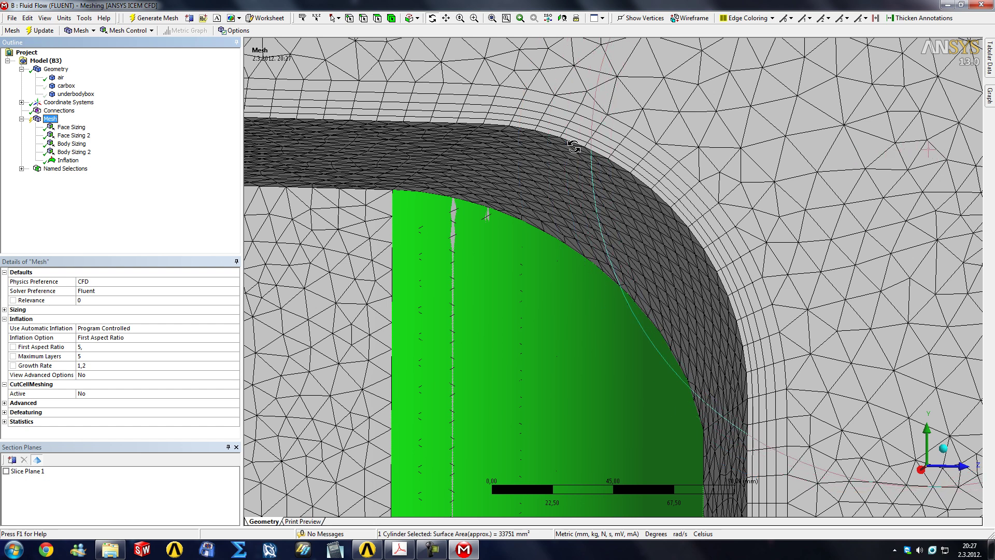
right_drag(549, 128, 605, 155)
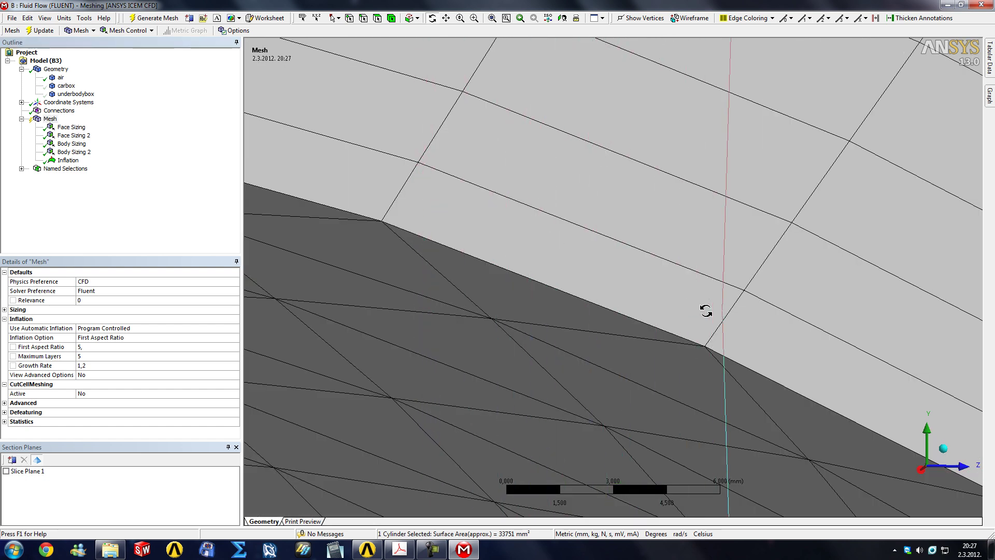
scroll(697, 315, down, 10)
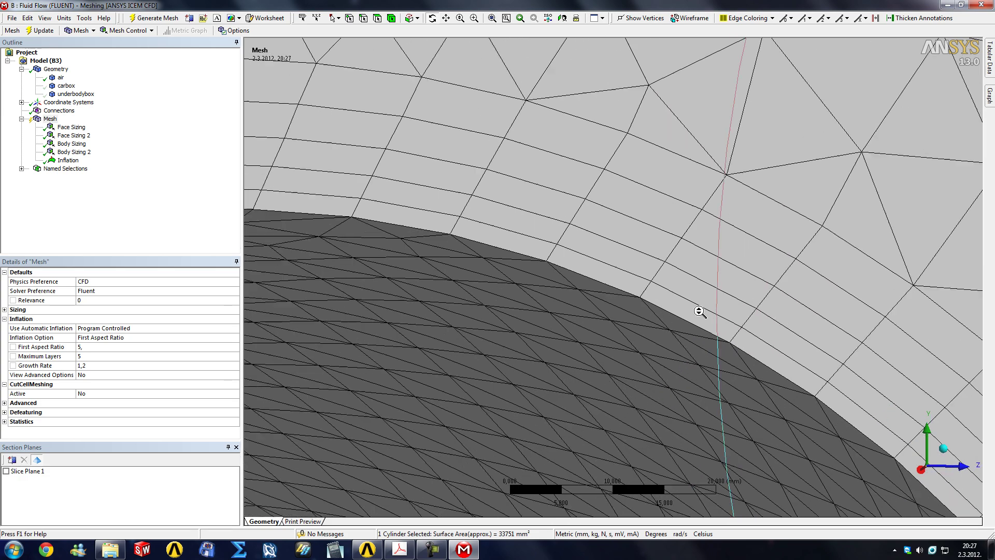
scroll(687, 319, down, 3)
Step: Compare the local inflation scope with the existing mesh, examining the layers along the car's roof and rear slant
click(68, 160)
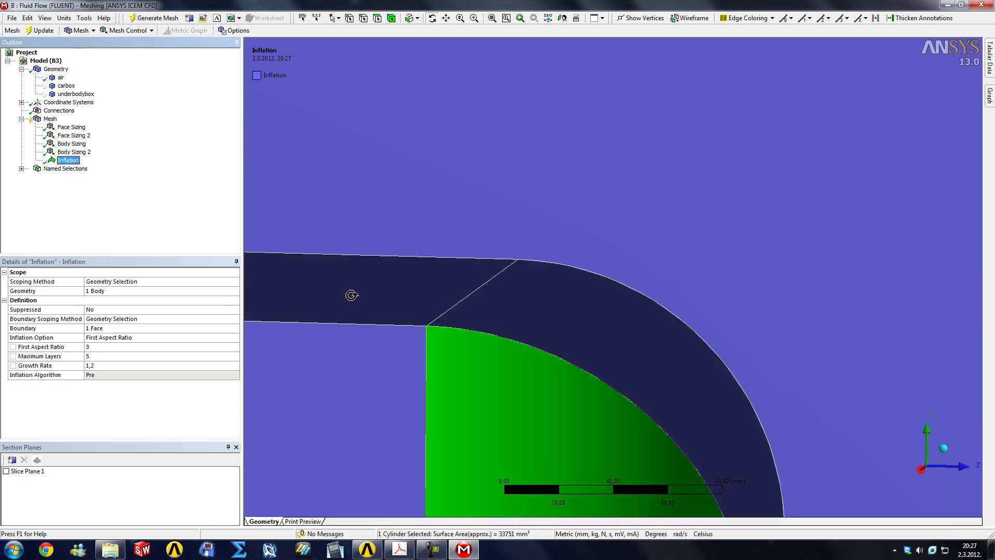
scroll(430, 349, down, 10)
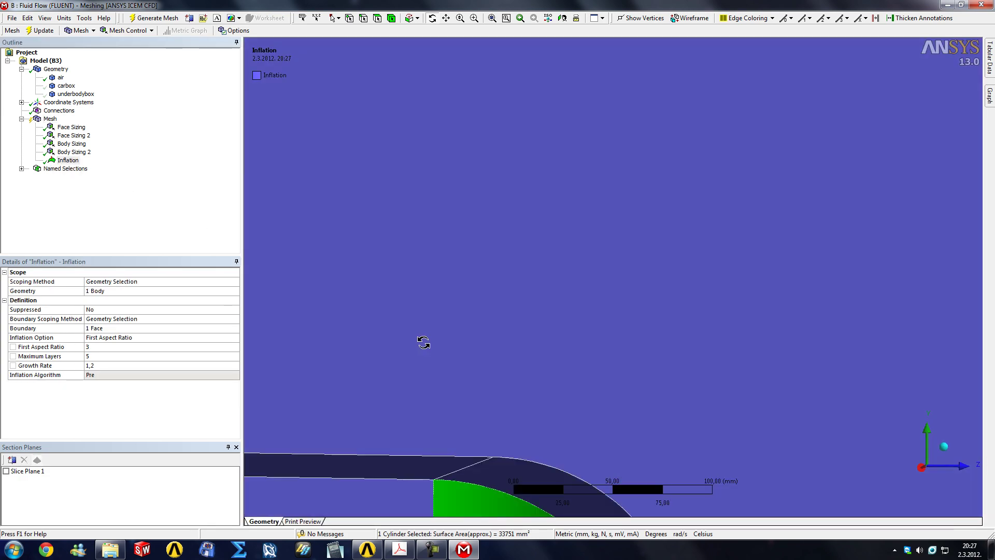
scroll(457, 338, down, 3)
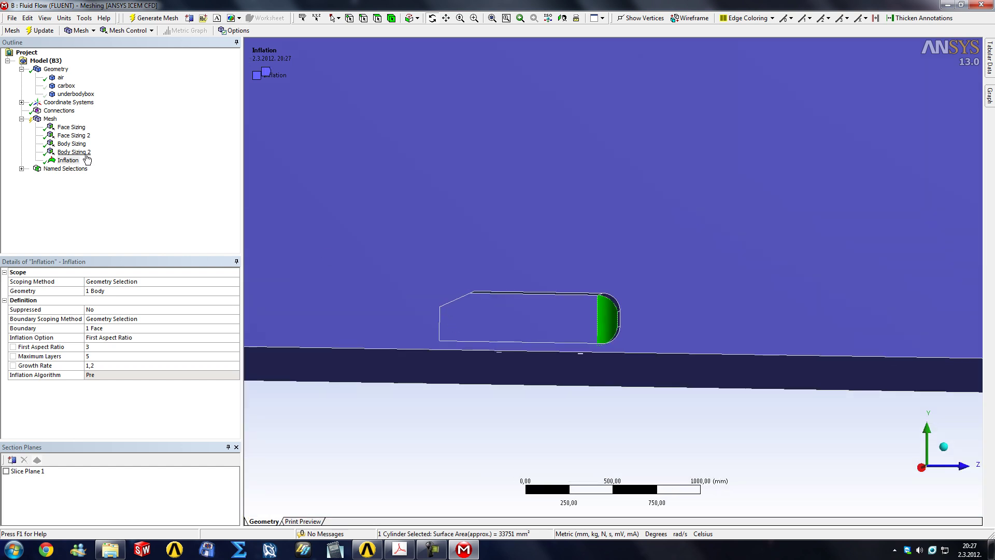
click(68, 160)
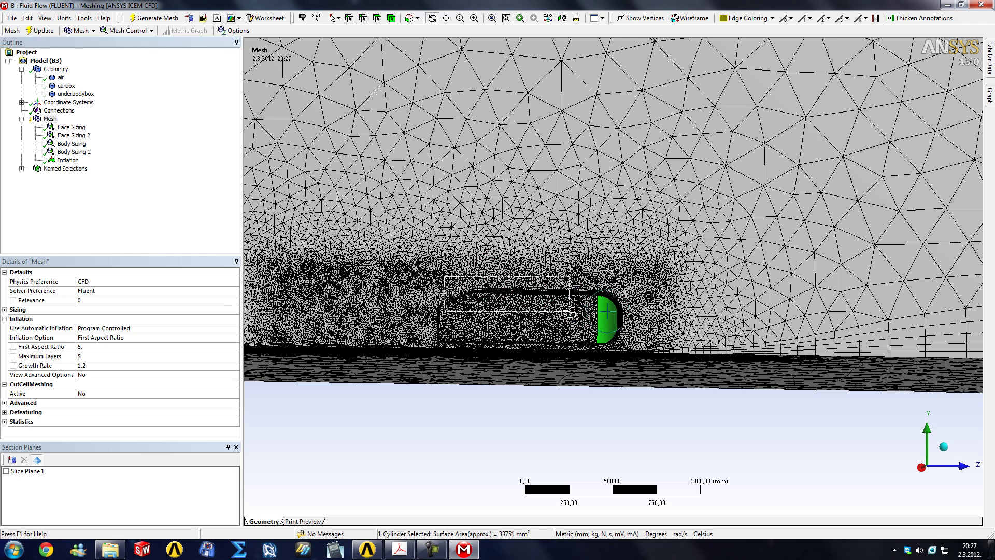
scroll(440, 280, up, 5)
drag(358, 278, 444, 325)
Step: Delete the local Inflation control from the mesh
right_click(60, 160)
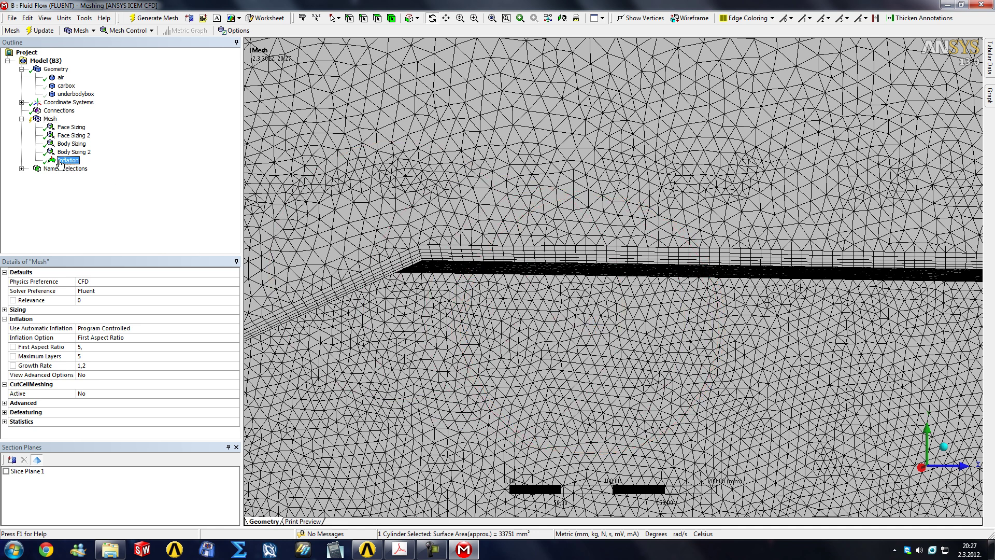
click(88, 302)
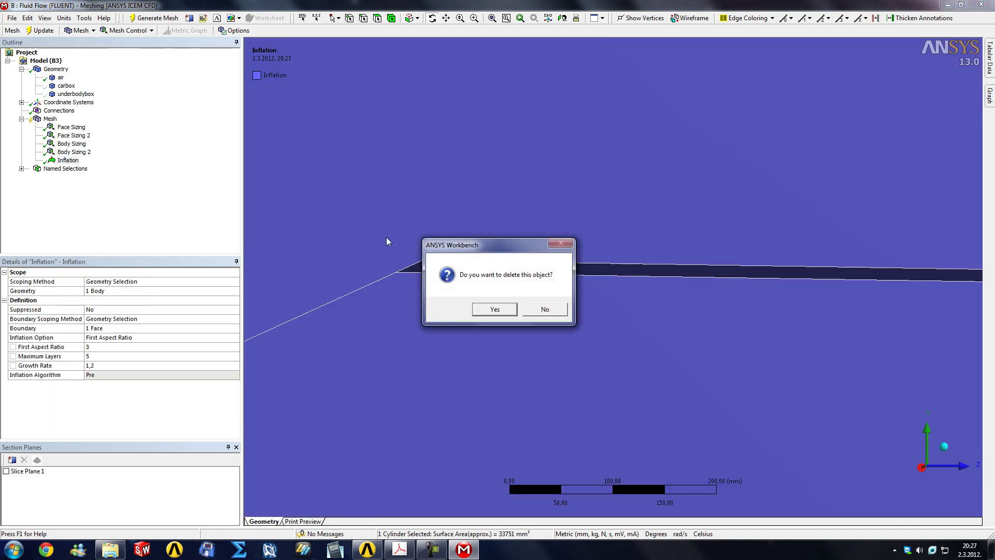
click(494, 309)
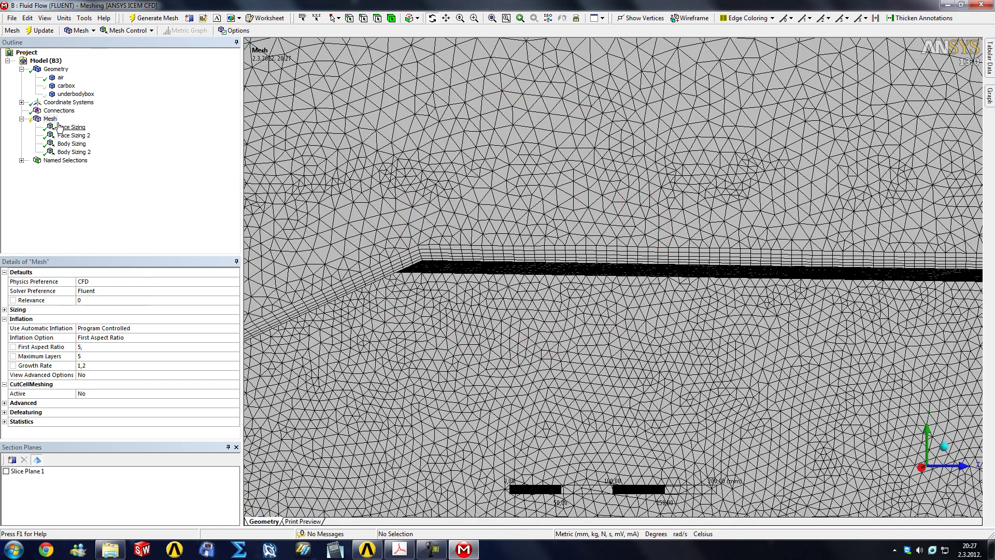
right_click(51, 120)
mouse_move(73, 126)
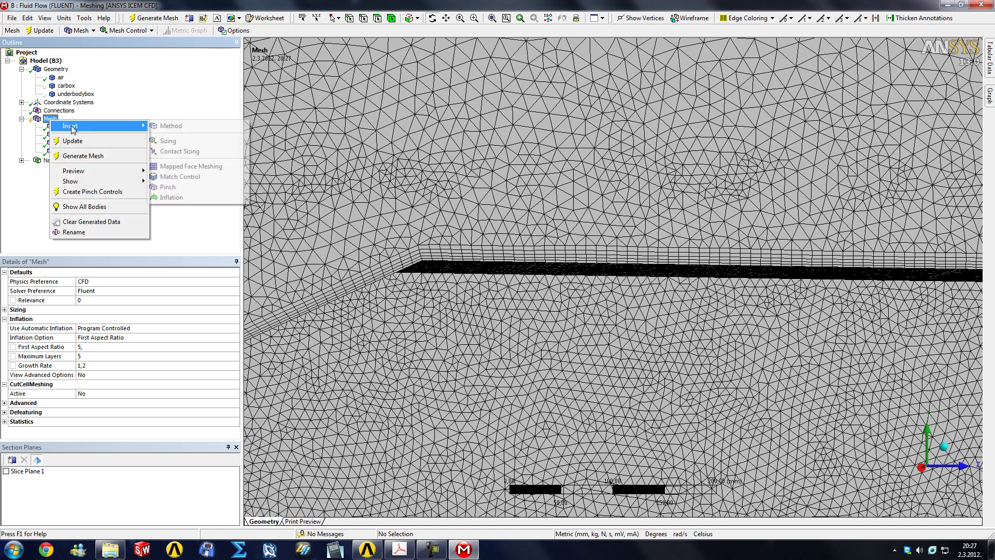
click(183, 167)
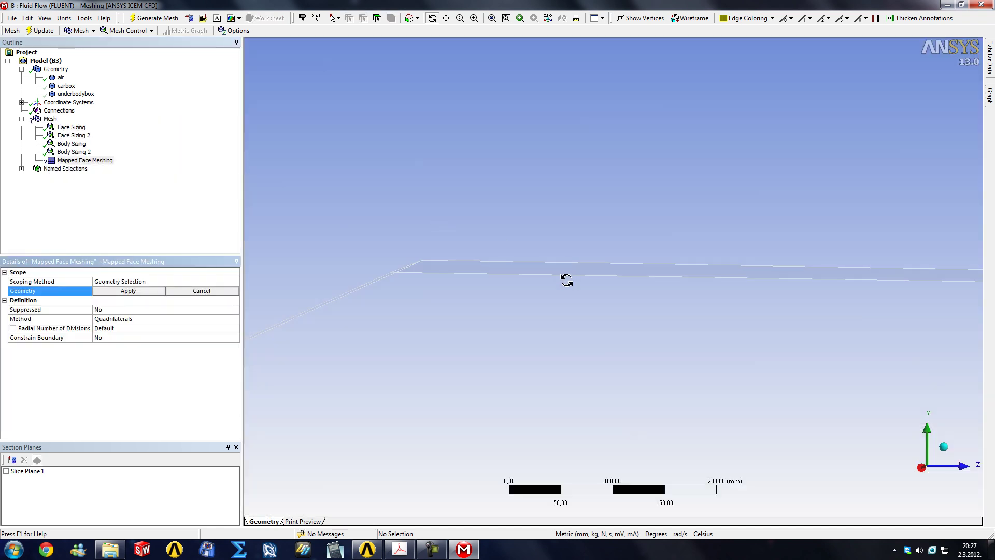
drag(566, 280, 495, 192)
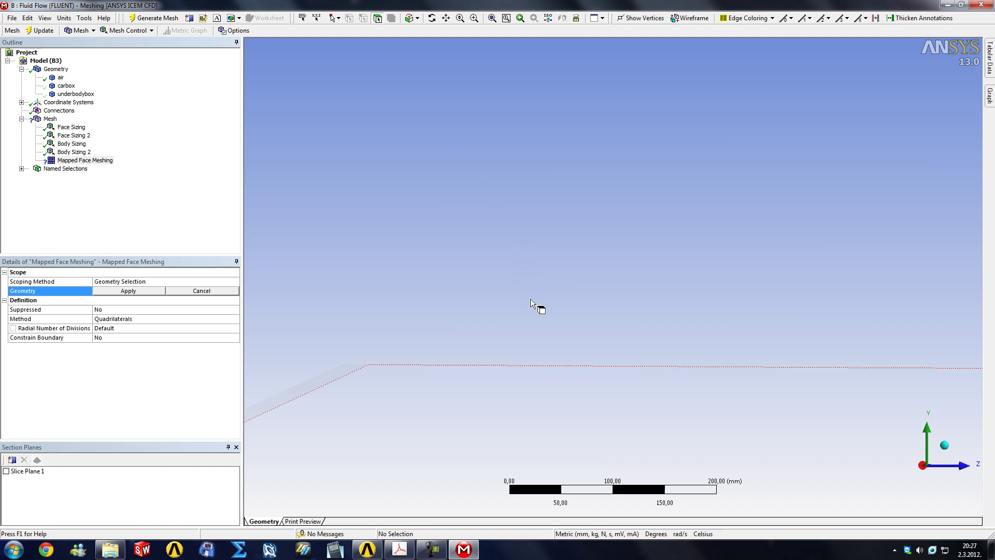
click(201, 291)
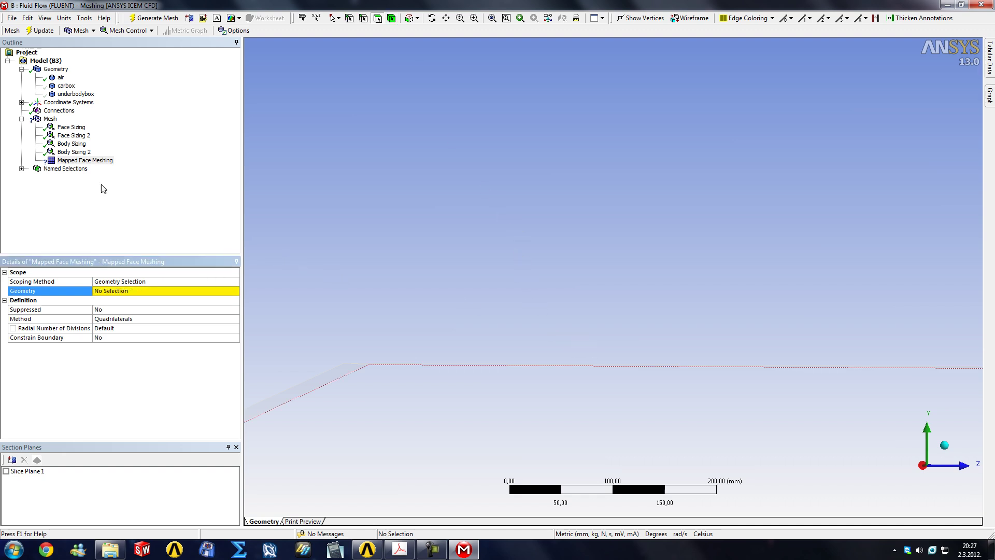
right_click(70, 164)
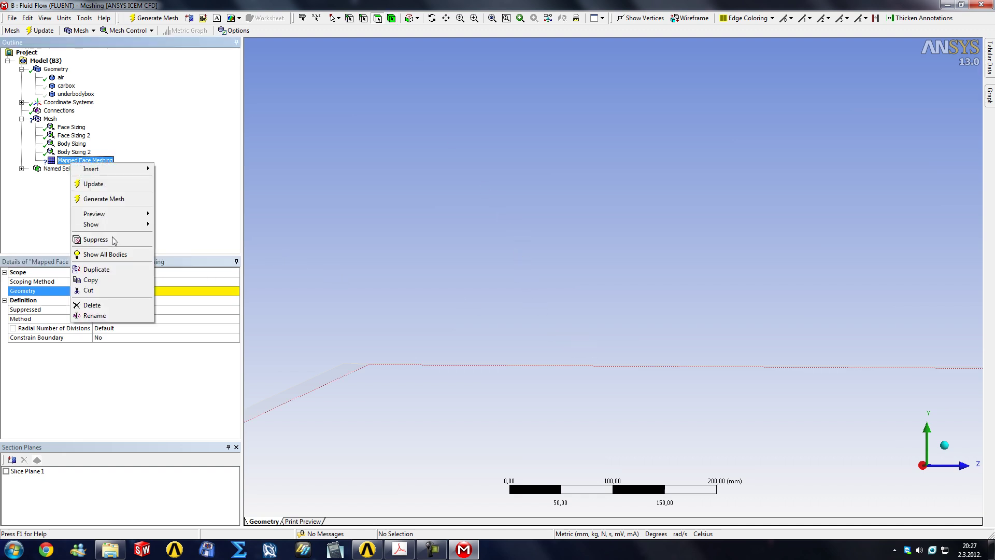
click(106, 306)
click(487, 310)
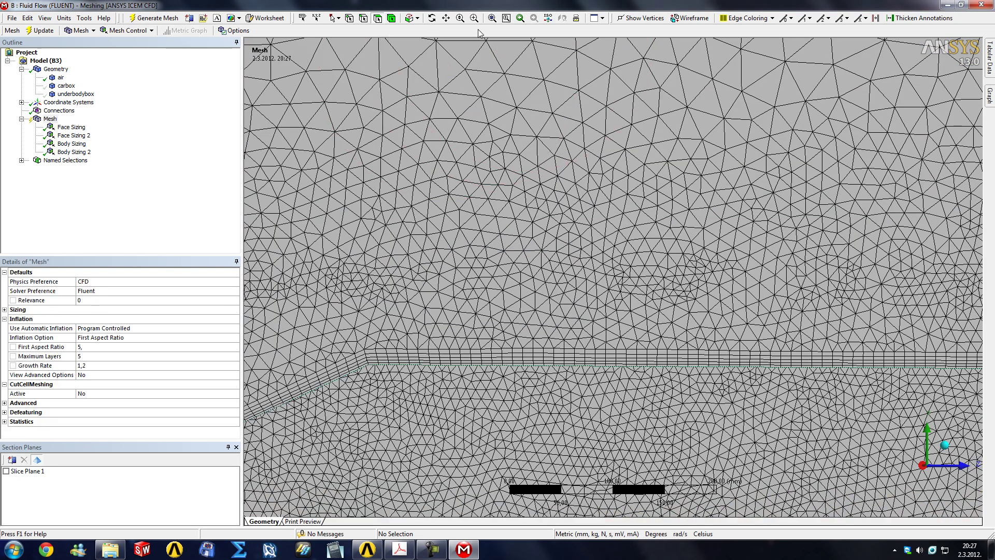
Step: Show the mappable faces of the whole model and examine which of the car's faces are highlighted
click(492, 18)
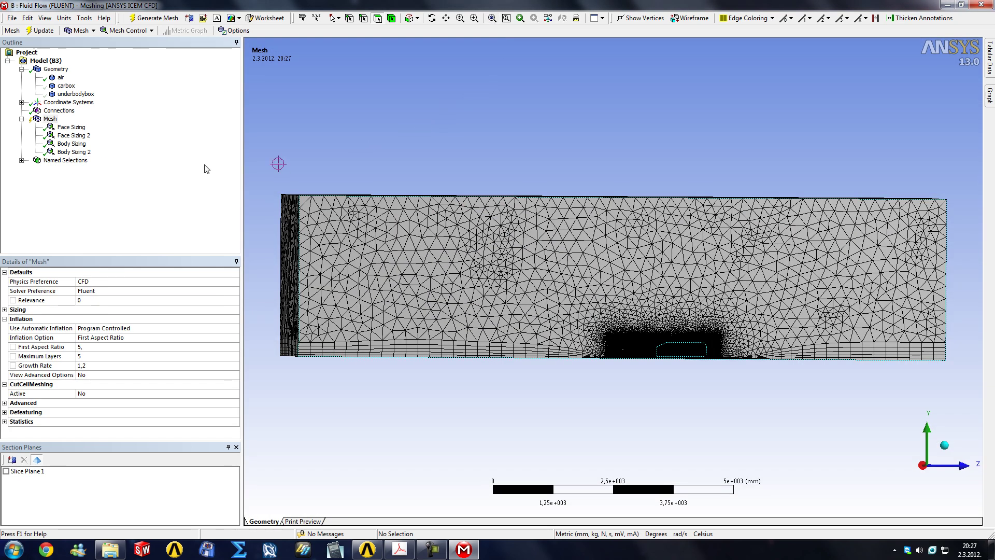
right_click(48, 119)
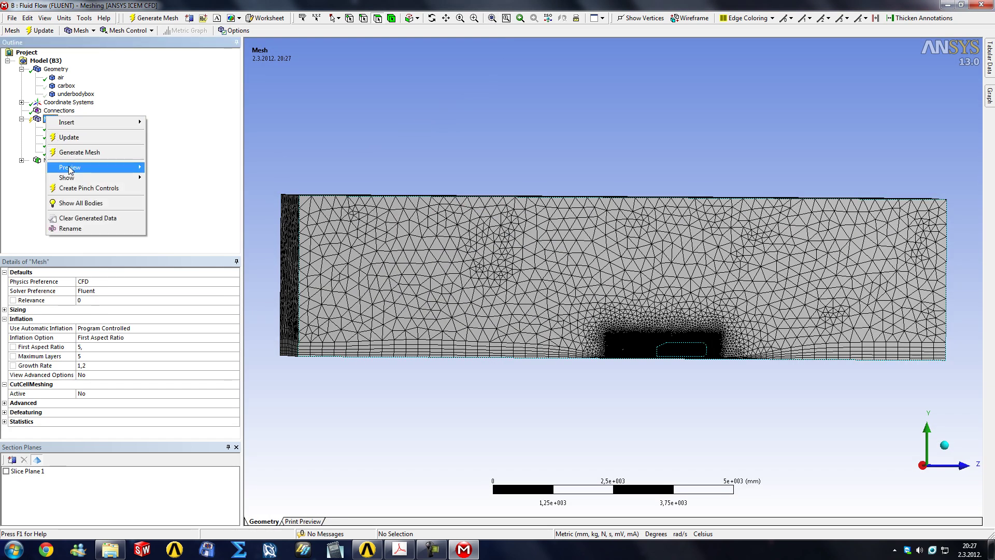
mouse_move(82, 177)
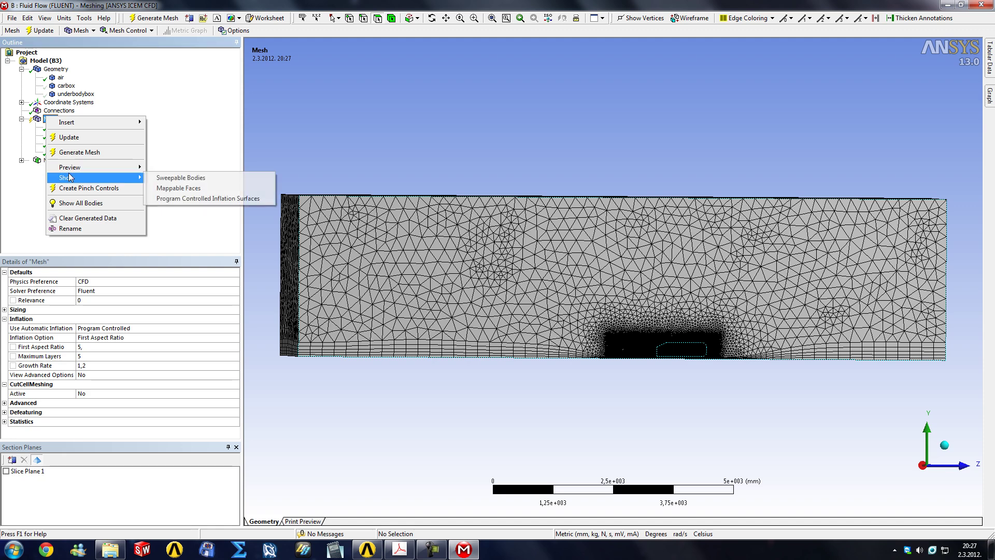
click(206, 188)
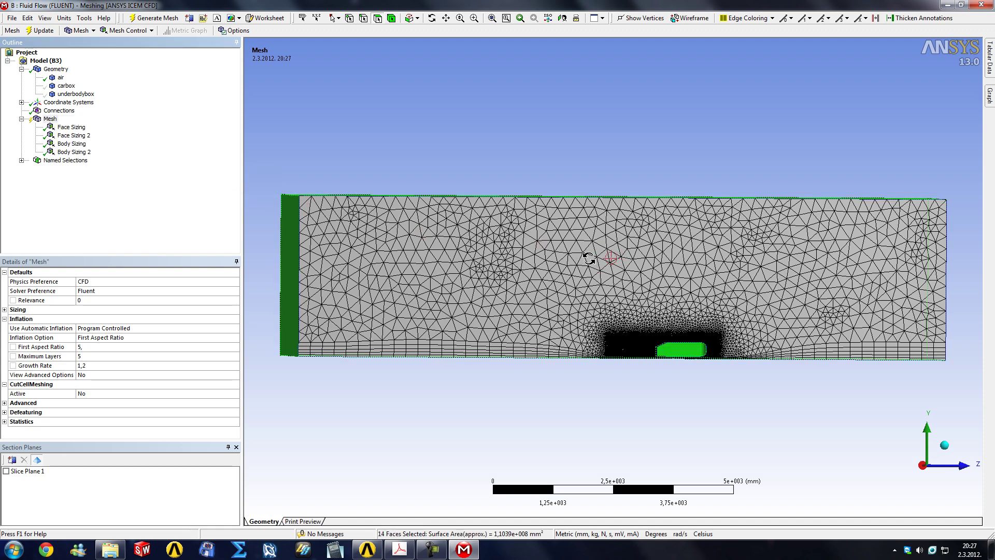
middle_drag(589, 258, 628, 319)
right_drag(723, 371, 723, 371)
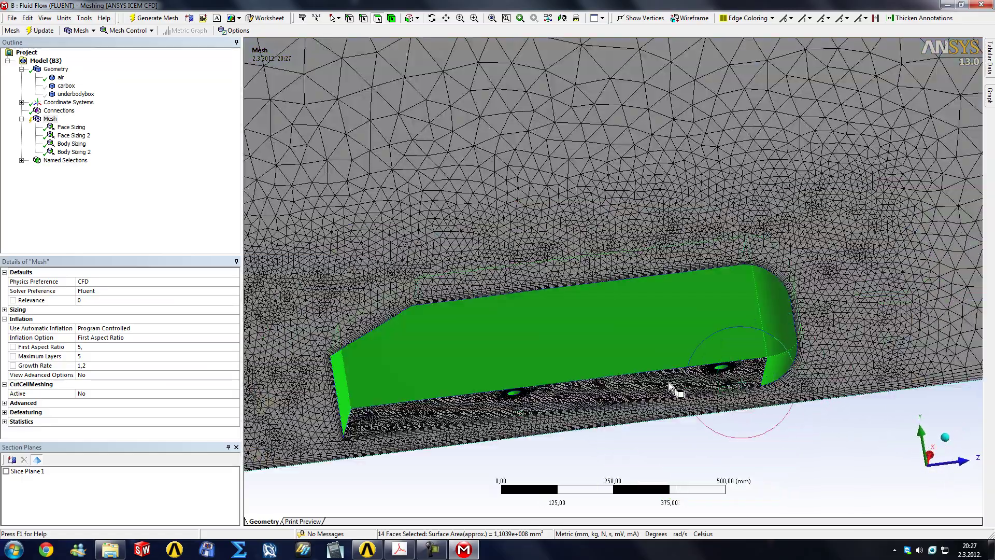
middle_drag(670, 391, 380, 279)
scroll(380, 279, up, 6)
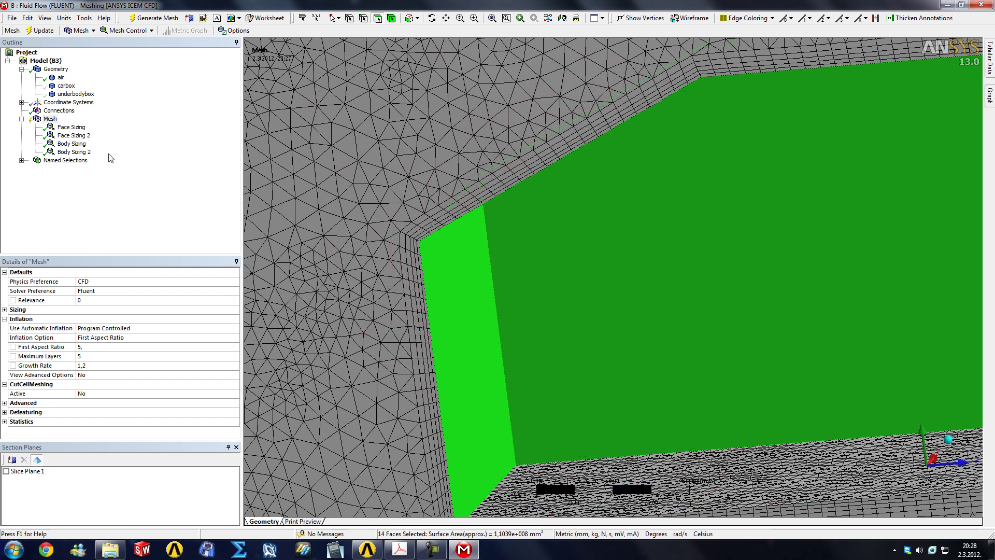
scroll(366, 200, up, 3)
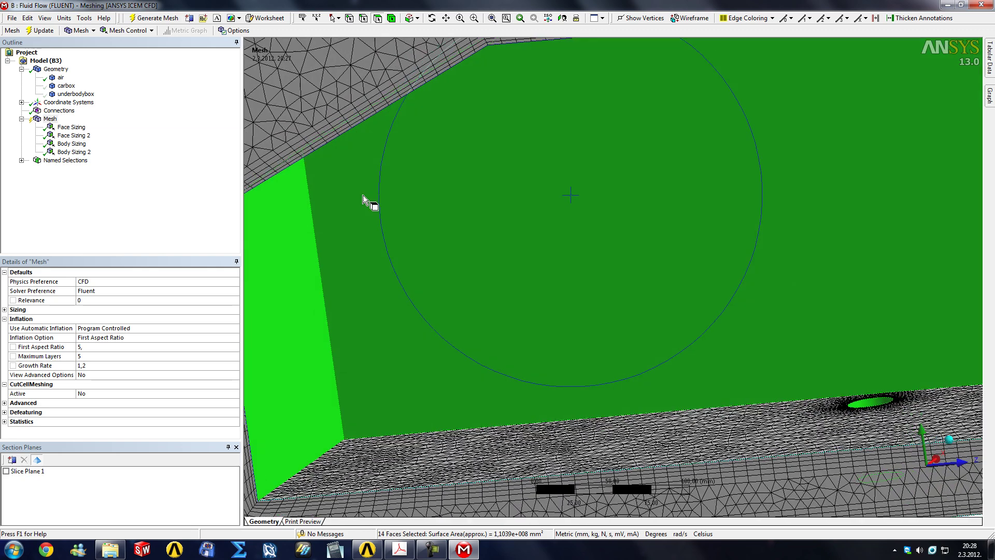
scroll(332, 193, down, 6)
Step: Insert a Mapped Face Meshing control under Mesh and scope it to only the car's flat rear face
right_click(53, 123)
mouse_move(78, 129)
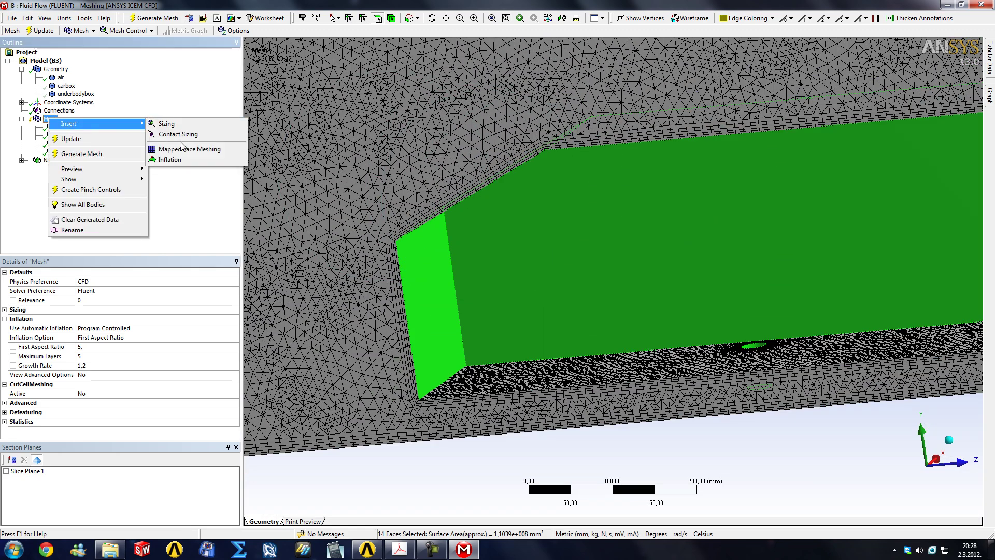
click(187, 149)
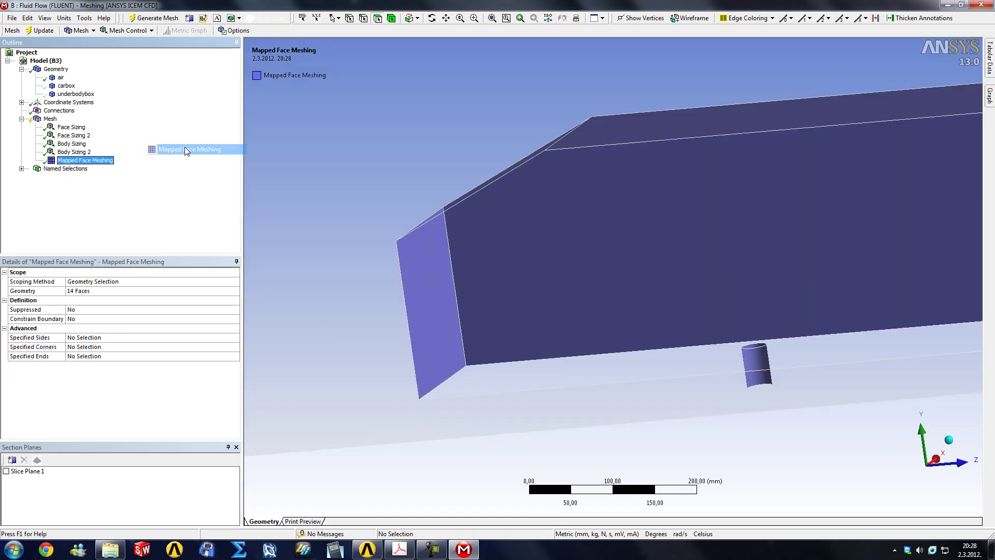
click(106, 291)
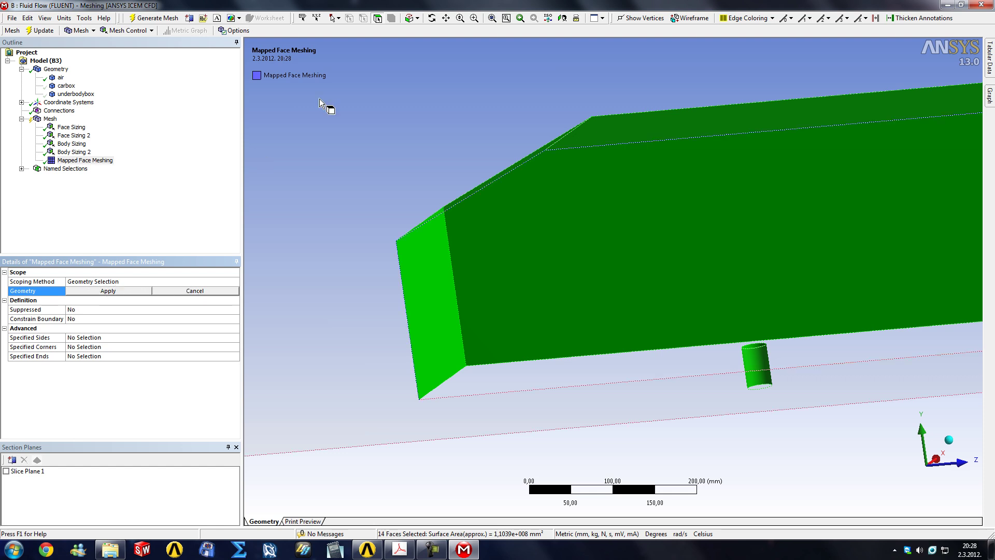
click(421, 284)
click(132, 292)
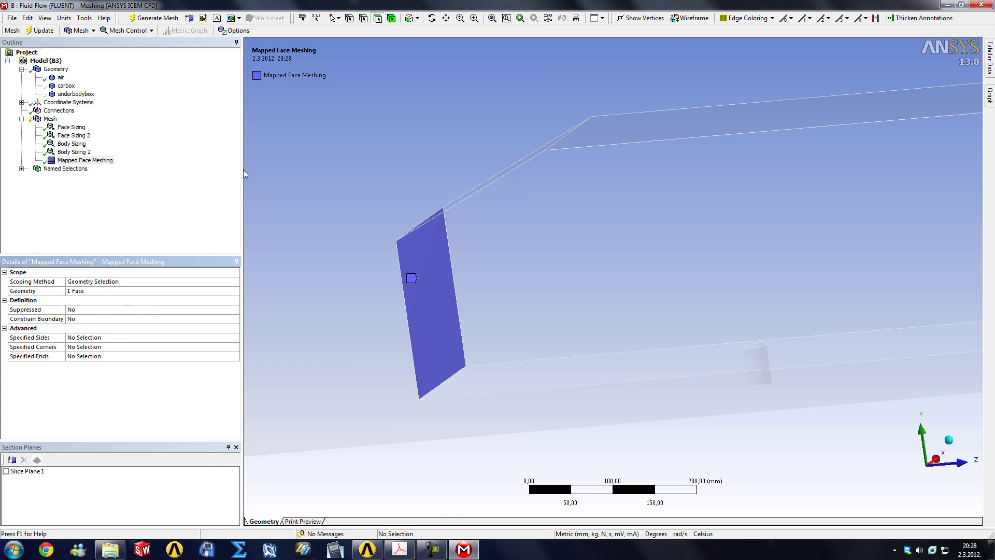
Step: Regenerate the mesh with the mapped face control applied and bring the car's rear face into close view
click(50, 119)
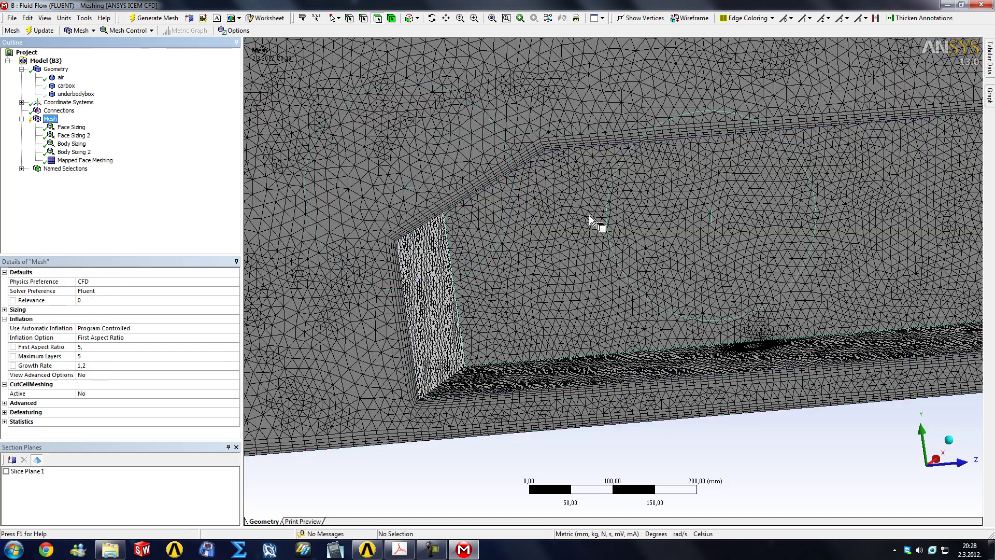
scroll(570, 215, up, 5)
middle_drag(373, 311, 414, 295)
scroll(393, 296, up, 6)
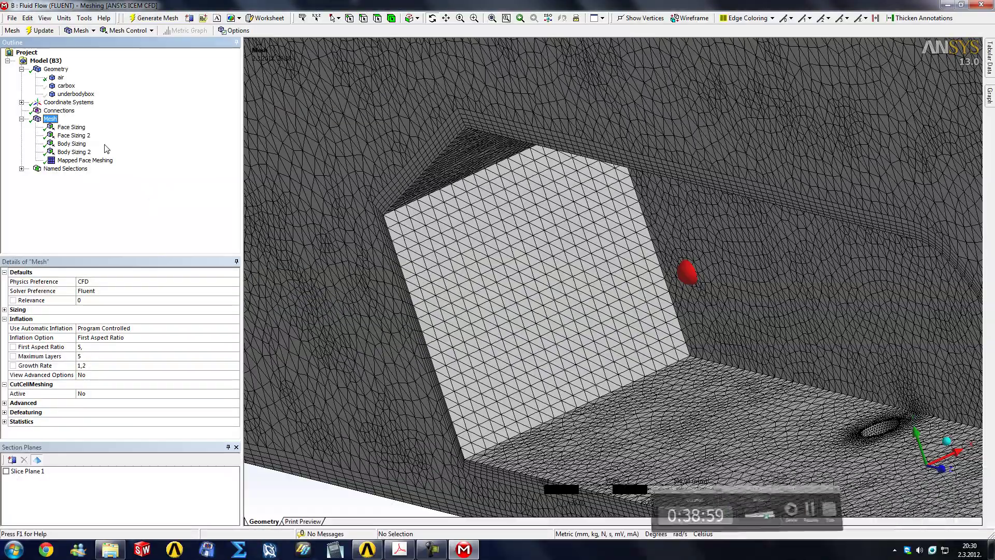
Step: Examine the mapped mesh on the car's rear face and its surroundings, then display the Mapped Face Meshing control's settings
mouse_move(531, 264)
mouse_down()
mouse_move(507, 274)
mouse_move(515, 244)
mouse_move(448, 240)
mouse_move(534, 262)
mouse_move(523, 263)
mouse_up()
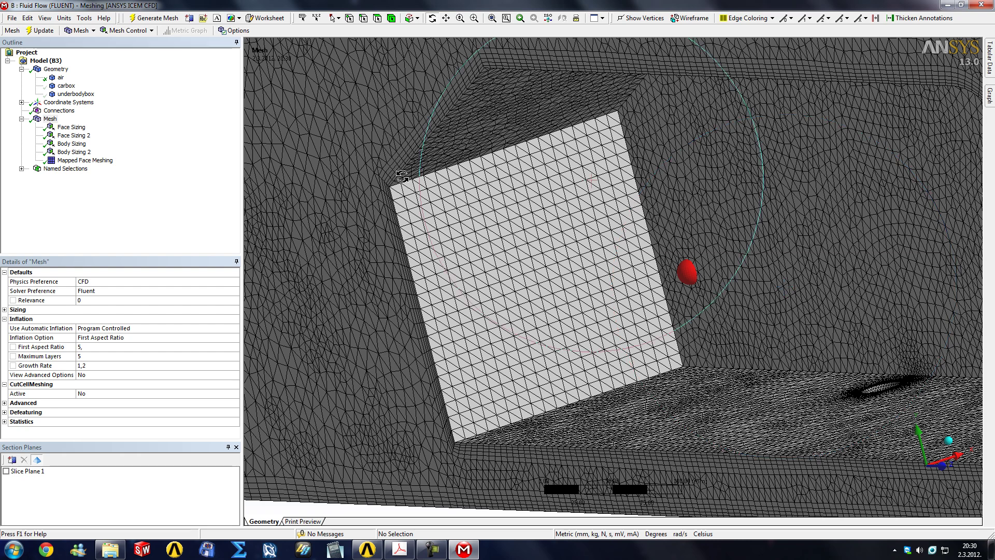
scroll(603, 309, up, 5)
scroll(603, 310, down, 10)
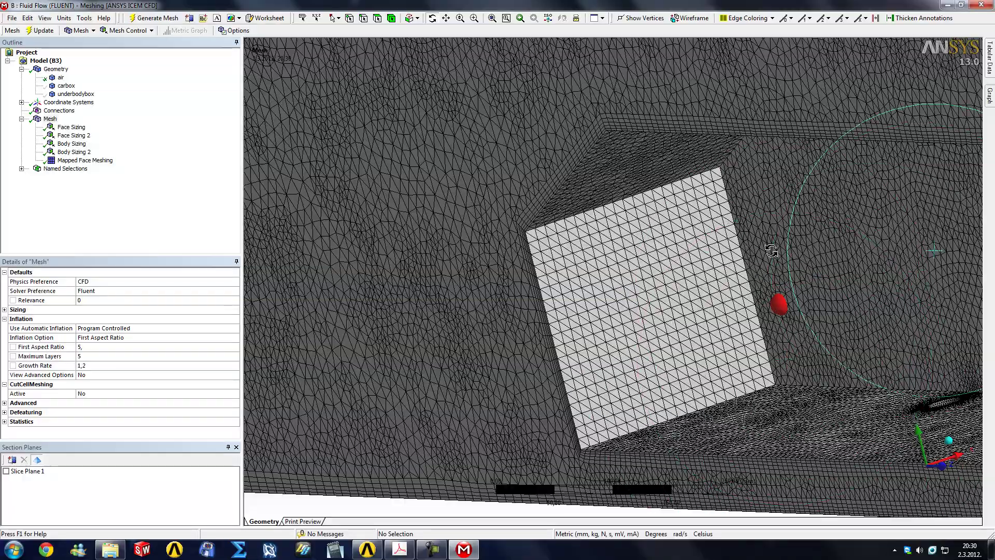
scroll(767, 261, down, 2)
scroll(767, 261, down, 1)
drag(768, 261, 713, 272)
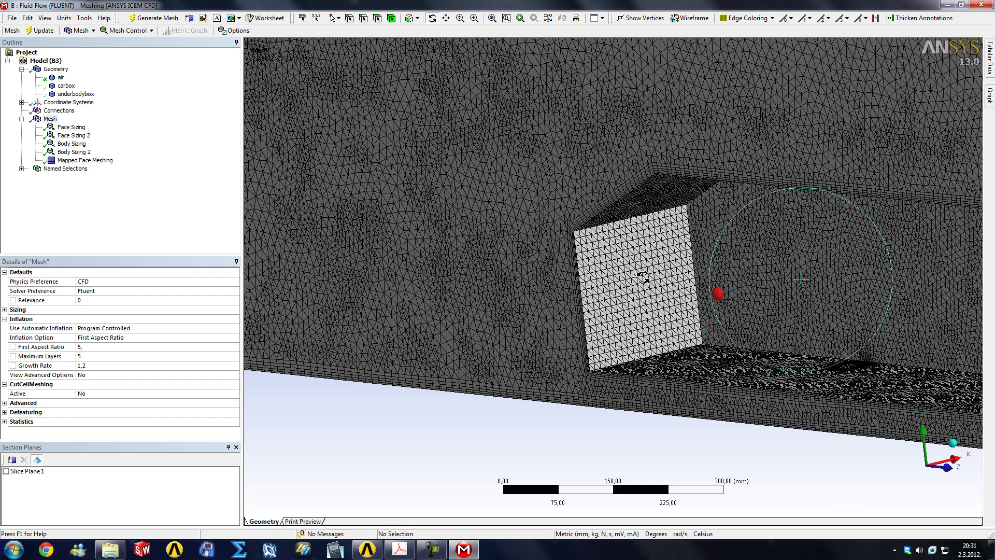
click(83, 160)
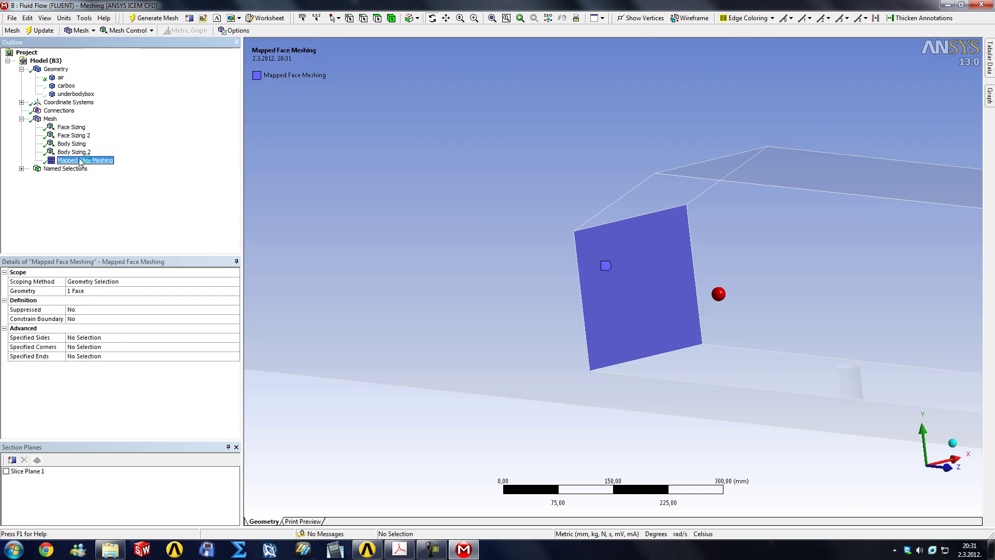
Step: Delete the Mapped Face Meshing control from the mesh
right_click(79, 161)
click(92, 300)
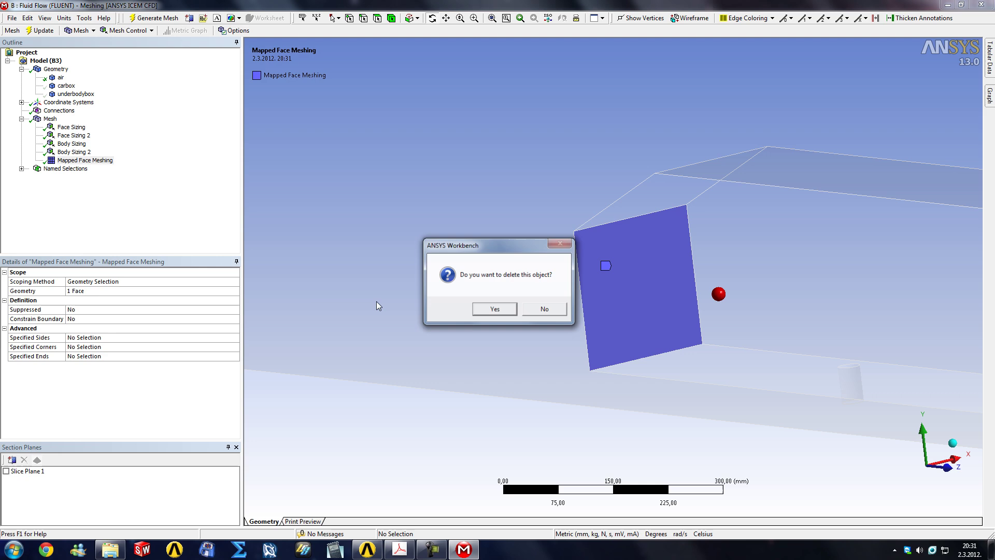
click(494, 309)
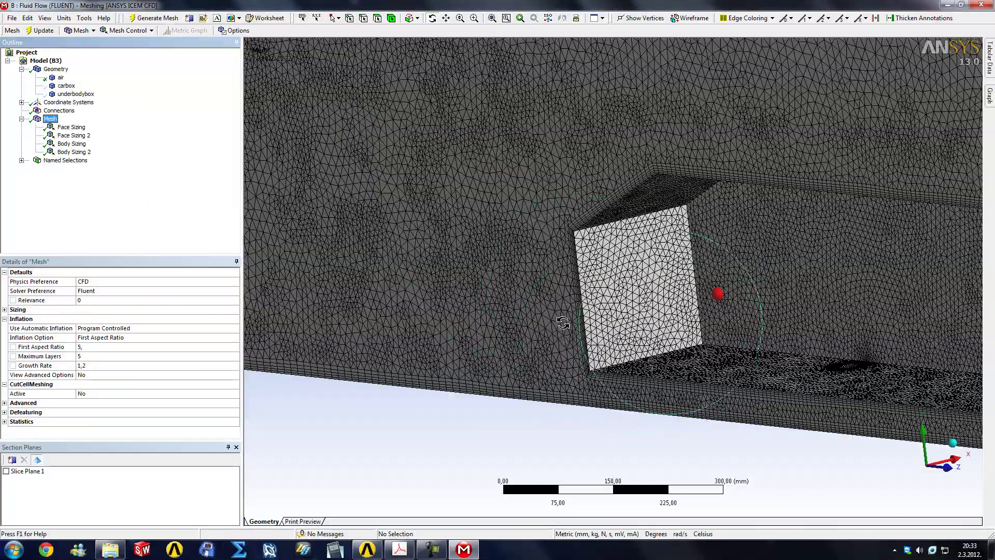
Step: Examine the mesh without face mapping around the car's rear face, side symmetry plane and wake region
drag(491, 297, 641, 309)
scroll(559, 294, down, 3)
scroll(642, 309, up, 5)
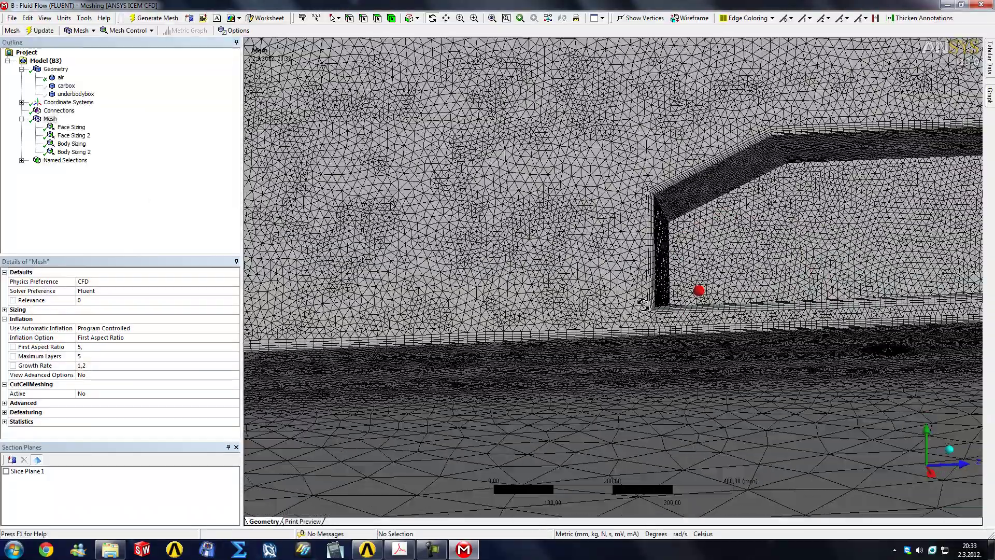
scroll(642, 309, down, 4)
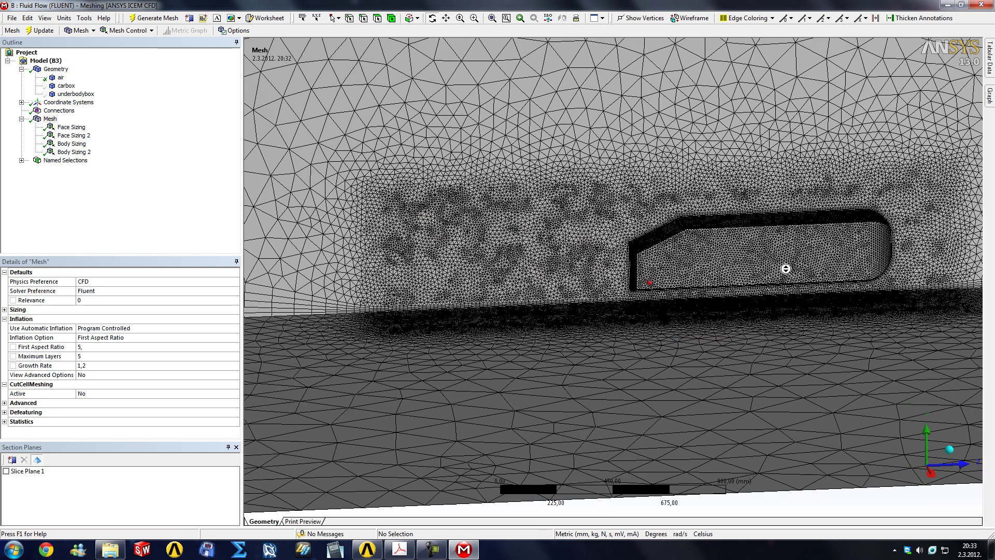
drag(785, 268, 819, 244)
scroll(747, 316, up, 5)
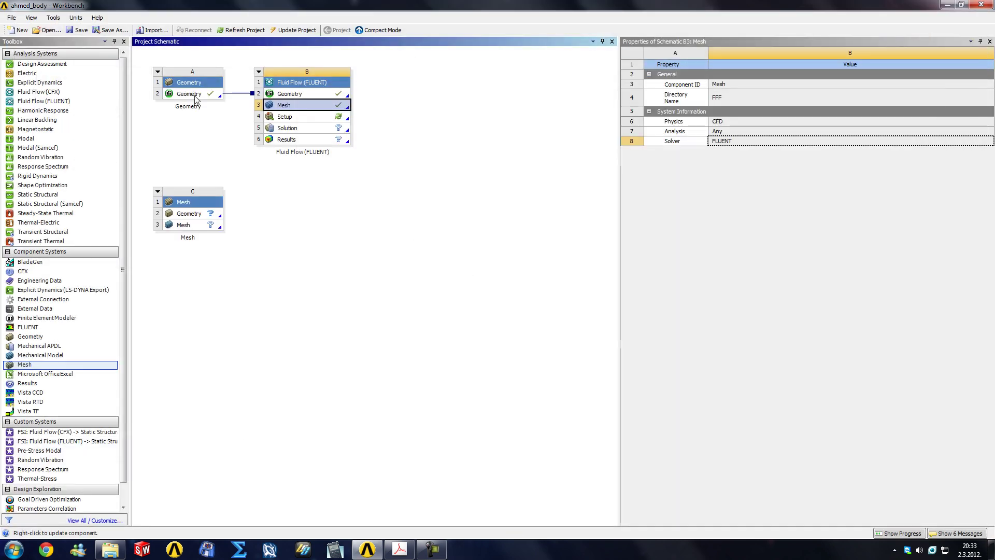
Step: Switch to Workbench, open the Geometry component in DesignModeler, and start a new sketch on the YZPlane viewed from the side
click(210, 97)
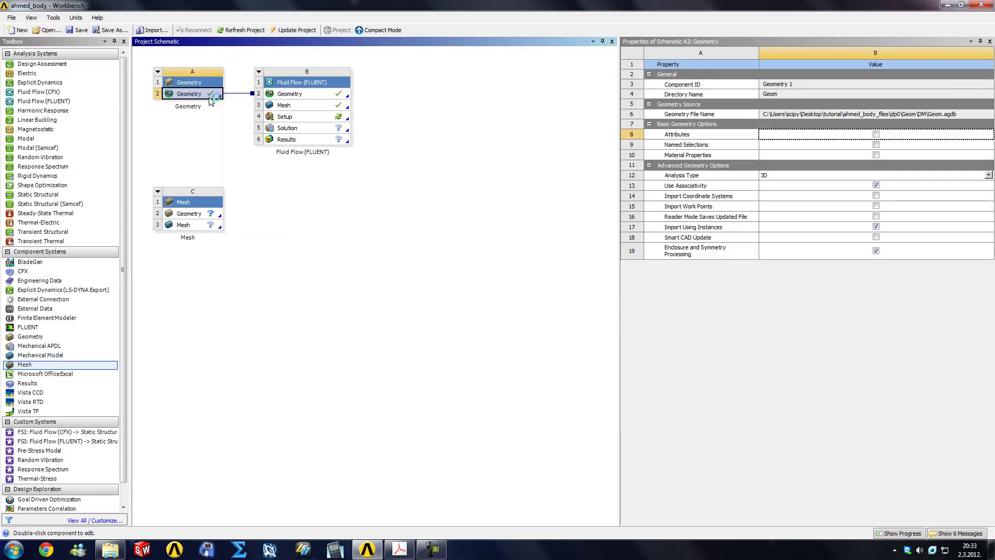
double_click(211, 99)
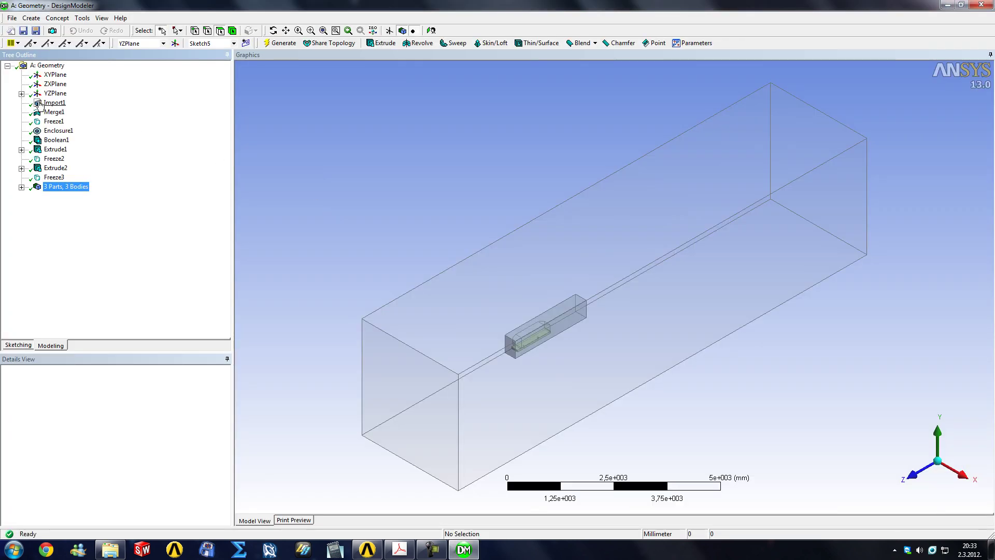
click(22, 93)
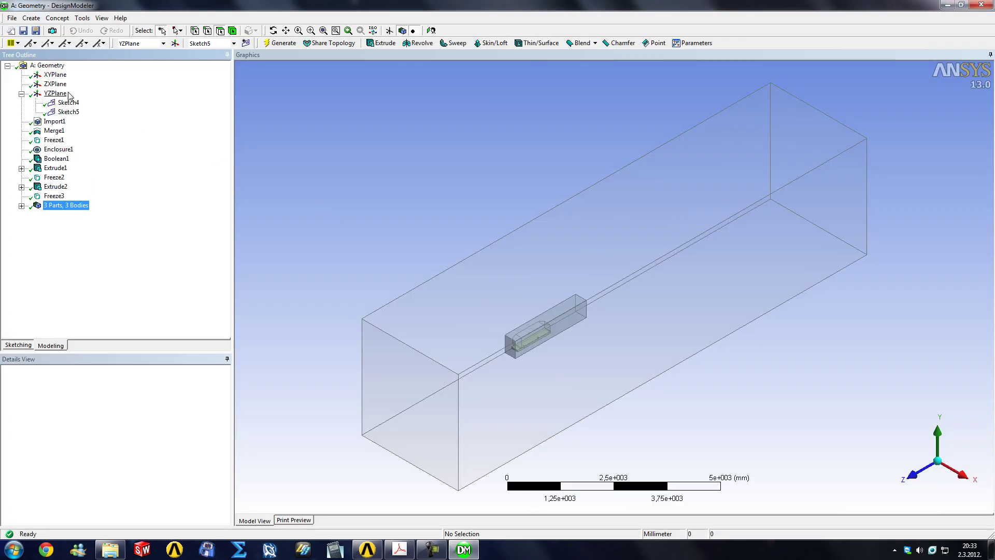
click(65, 94)
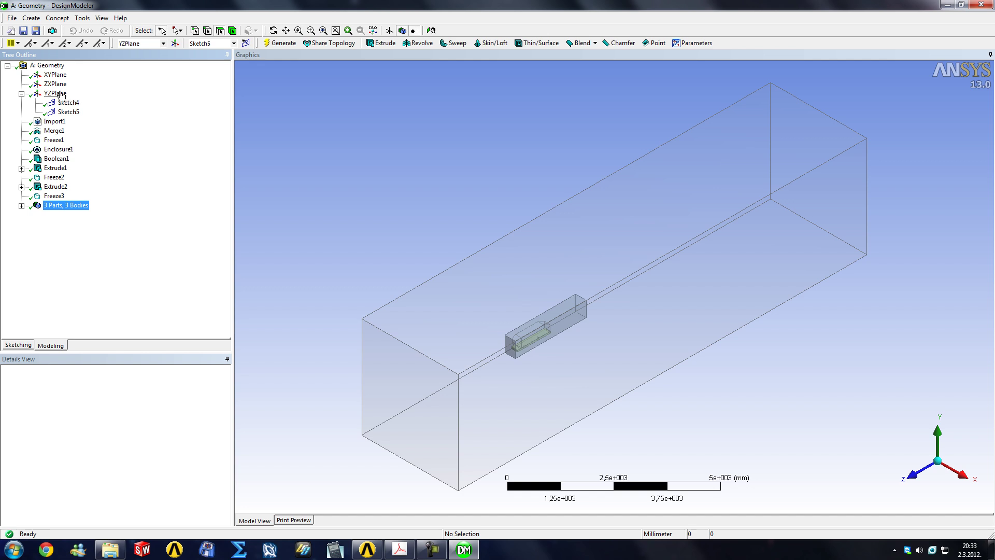
click(246, 43)
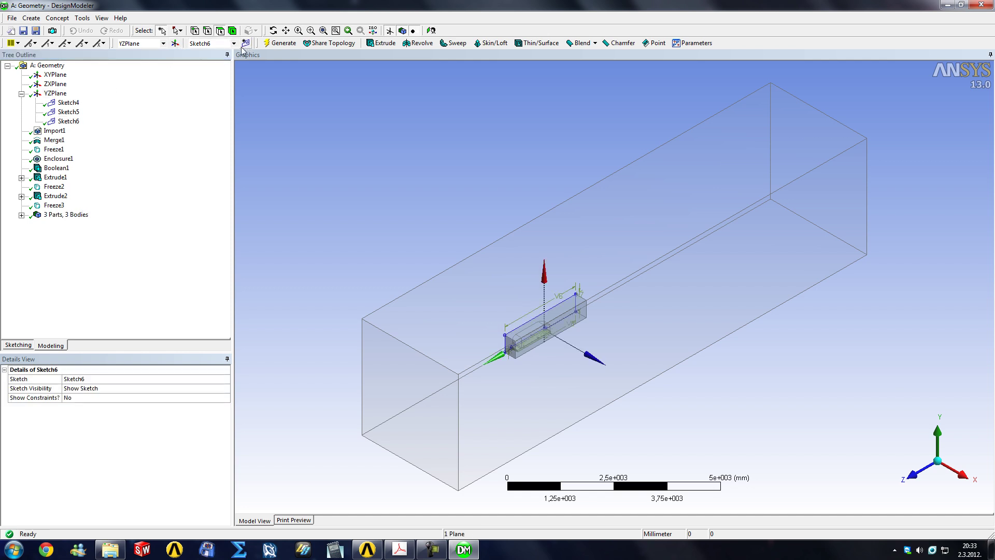
click(24, 345)
click(926, 453)
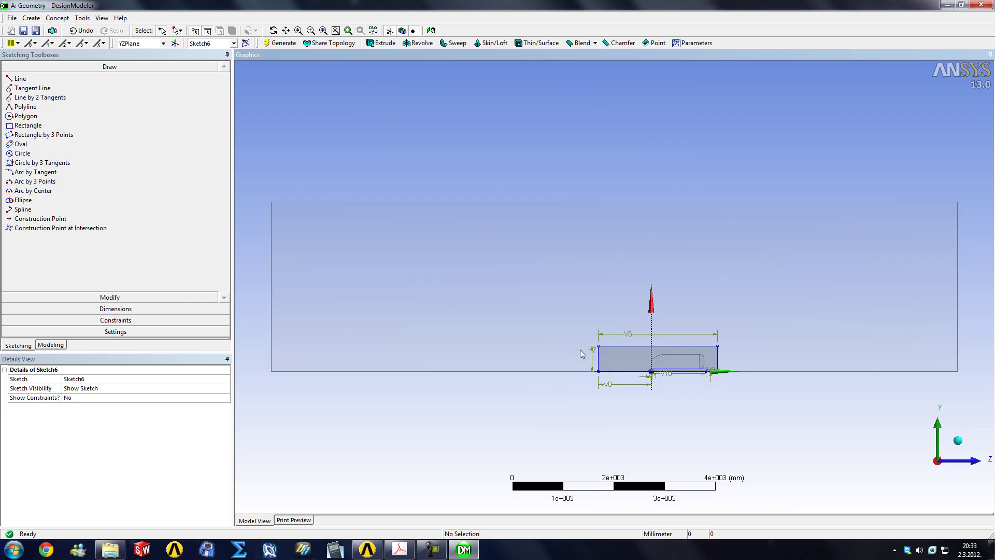
Step: Sketch a rectangle about 655 mm long and 365 mm high around the car's tail, with its base on the ground line
scroll(620, 371, up, 5)
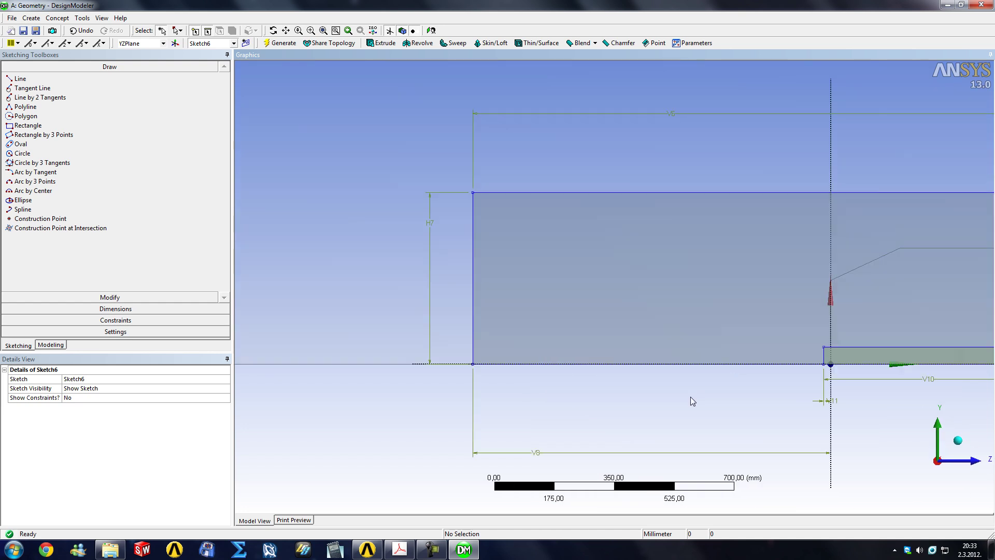
click(29, 125)
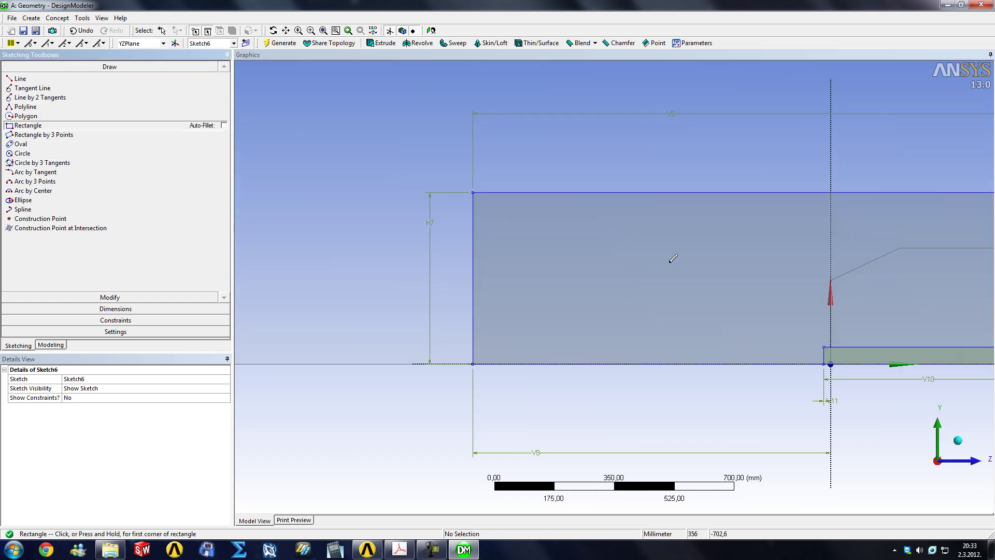
click(913, 235)
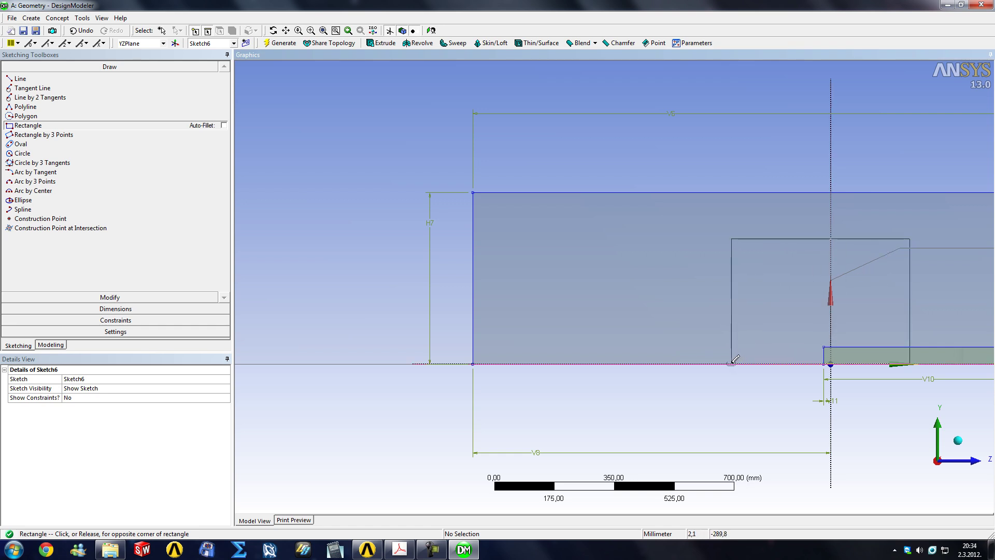
click(684, 362)
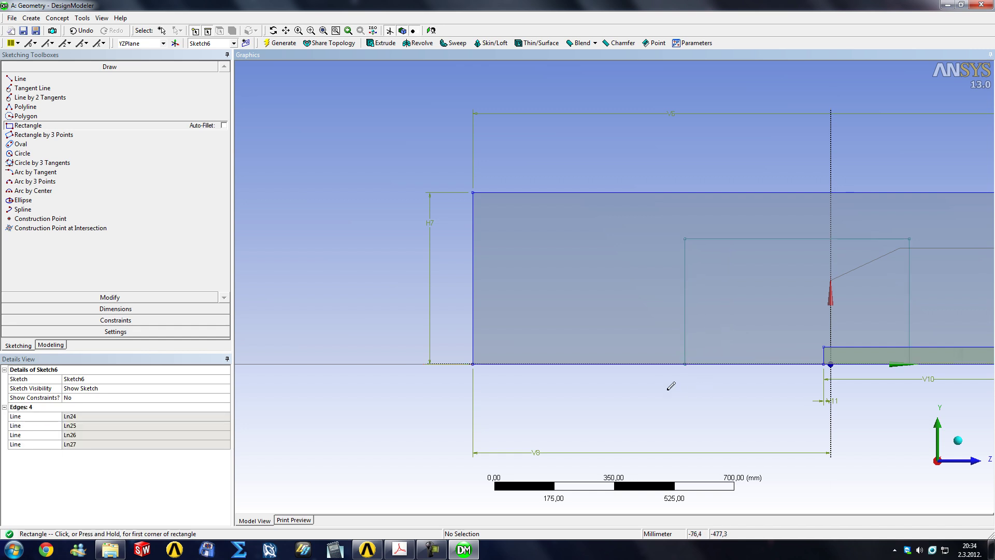
Step: Dimension the new rectangle's height and set it to 360 mm
click(109, 309)
click(685, 291)
click(633, 288)
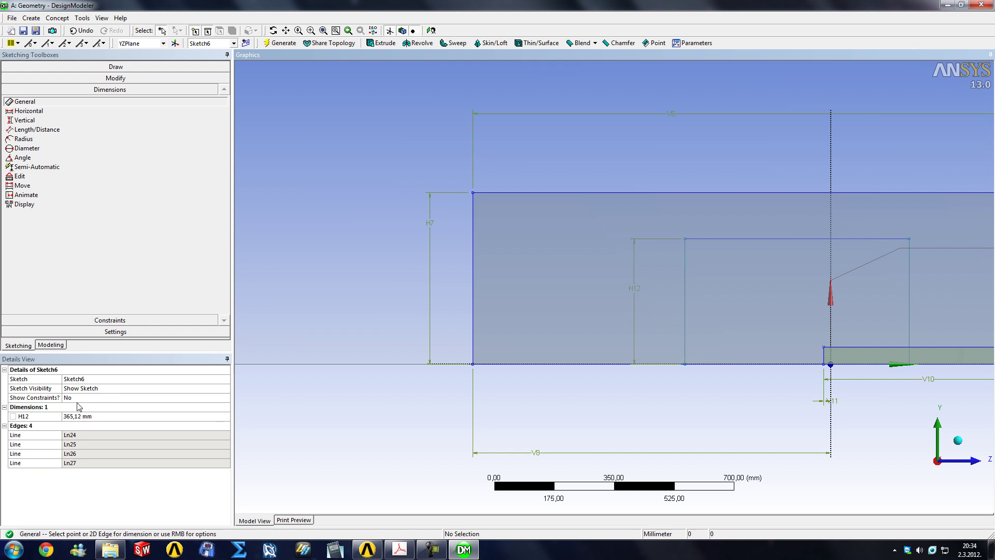
click(93, 416)
text(360)
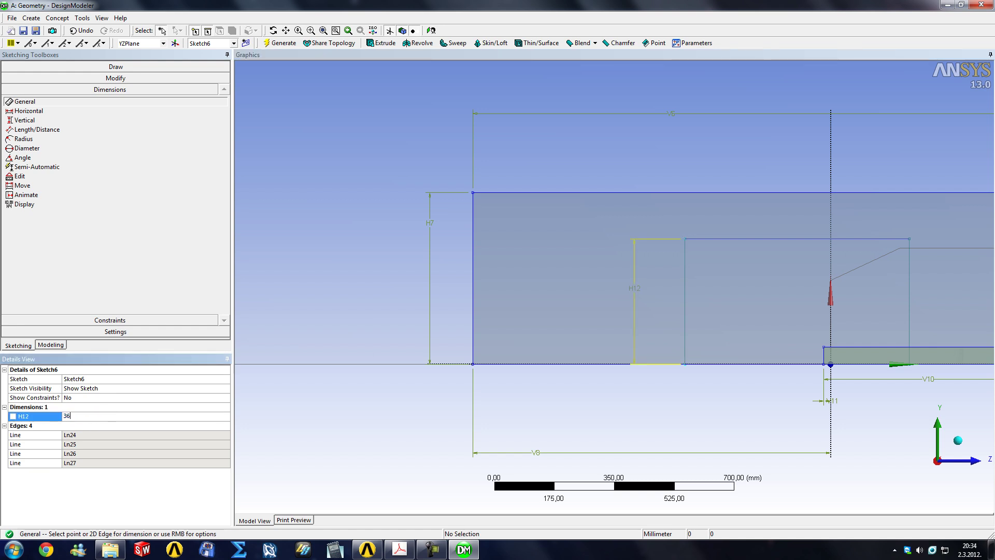
key(Return)
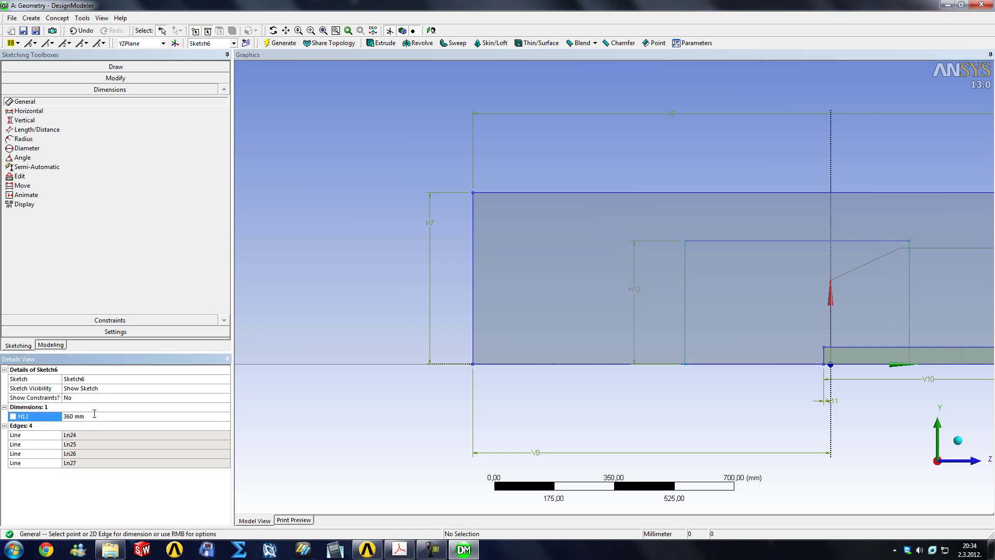
Step: Dimension the new rectangle's length along the ground and set it to 750 mm
click(714, 365)
click(711, 392)
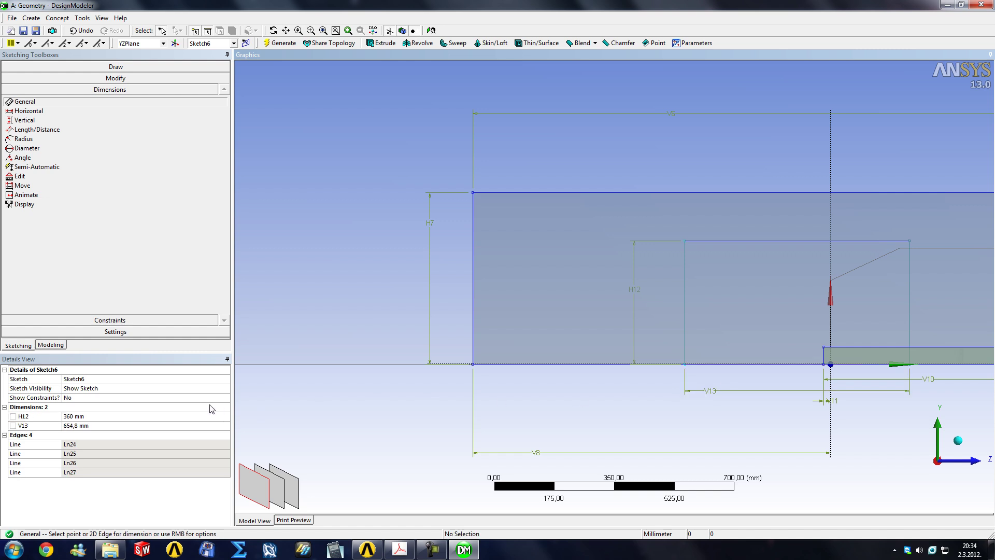
click(109, 426)
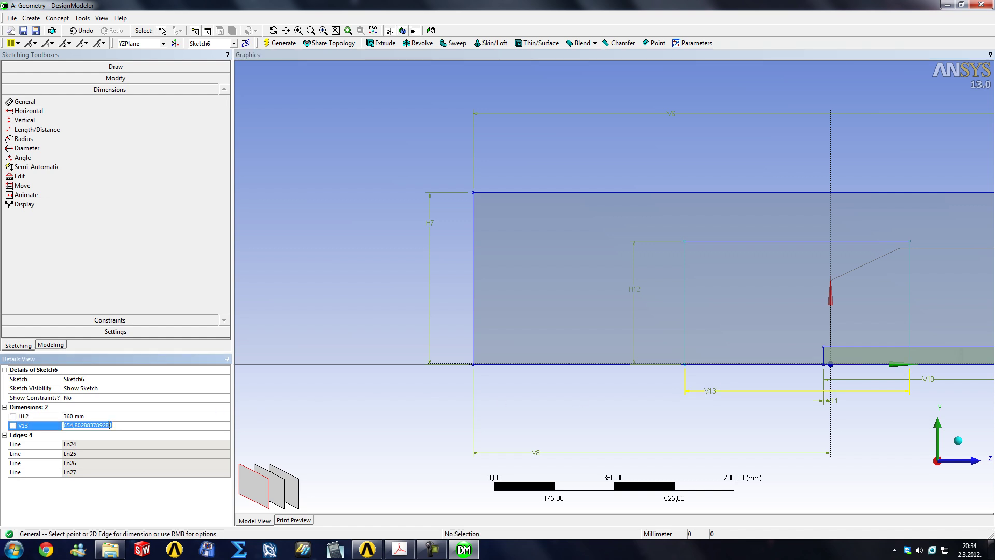
text(750)
key(Return)
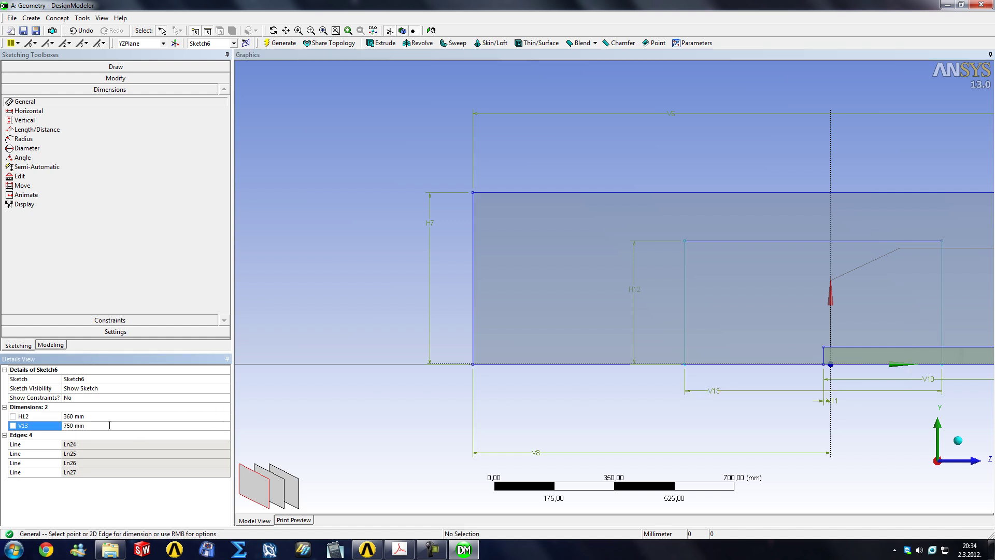
Step: Dimension the distance from the rectangle's downstream edge to the sketch's upright axis, setting it to 500 mm and finally 520 mm
click(26, 119)
click(685, 278)
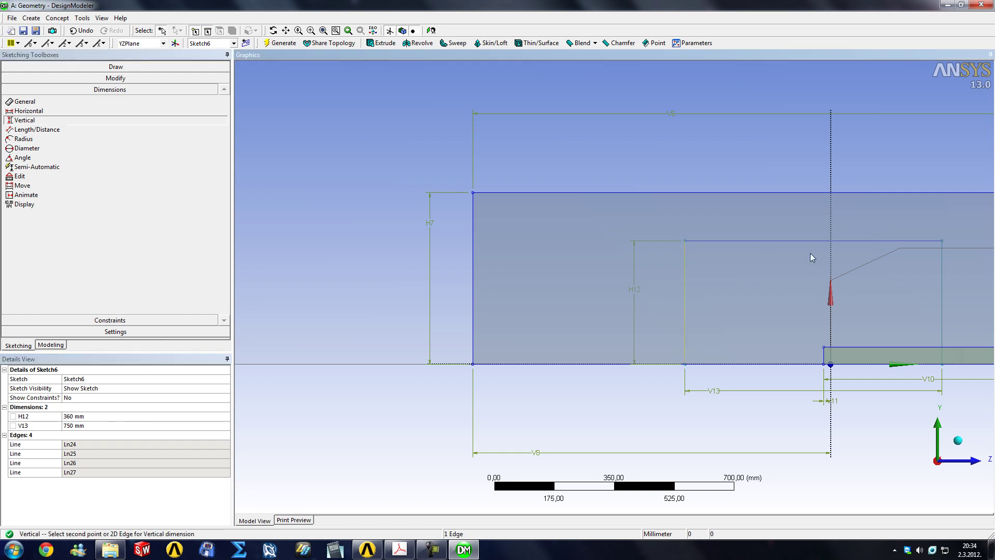
click(781, 430)
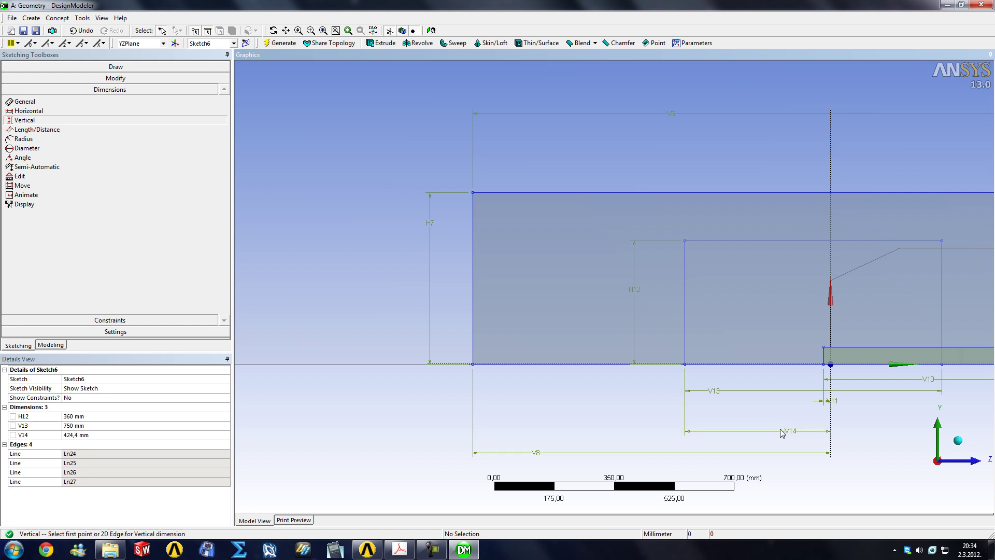
click(98, 435)
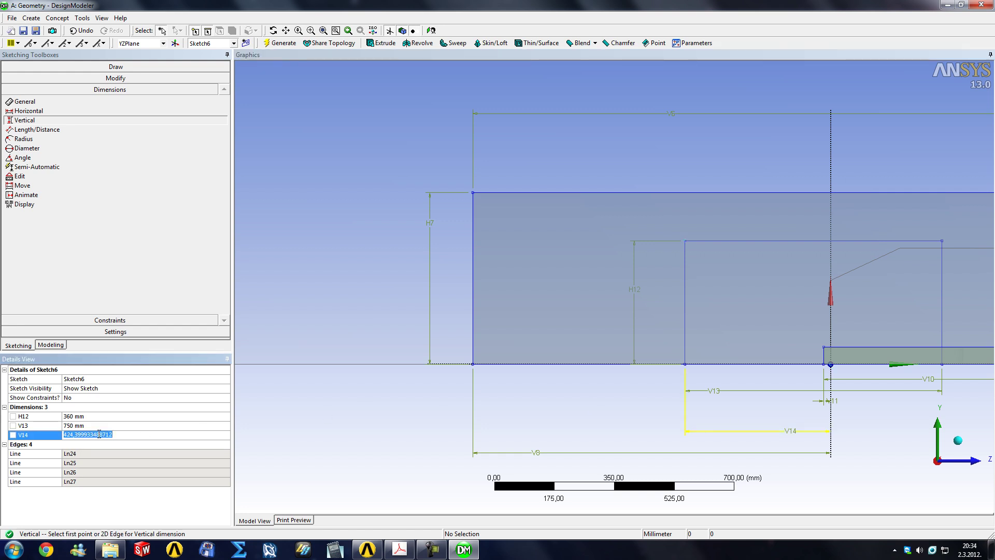
text(500)
key(Return)
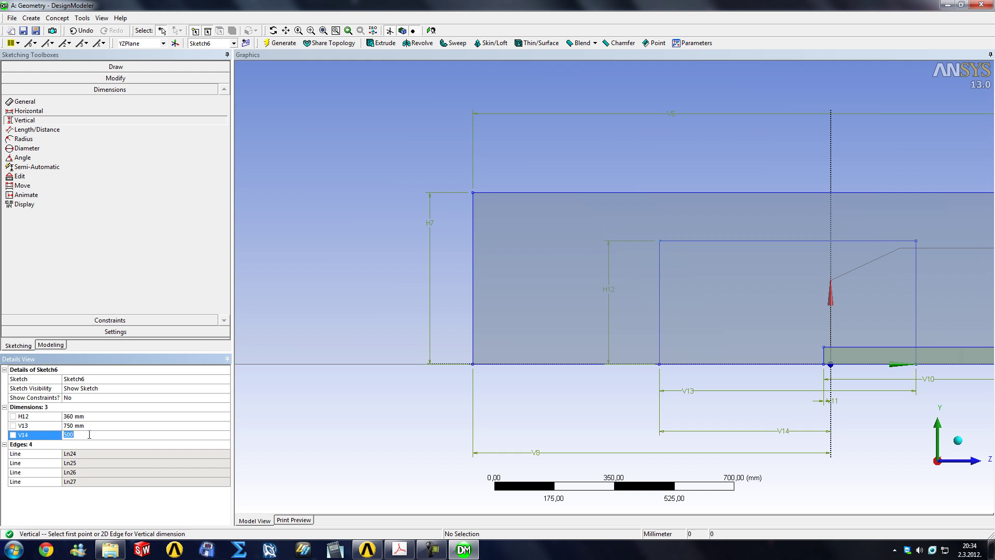
key(Return)
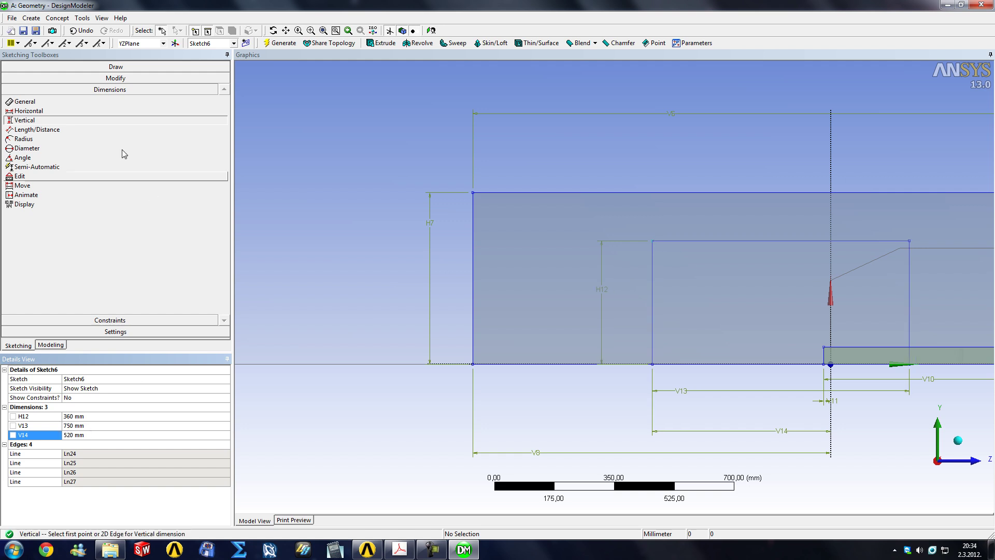
Step: Extrude the new rectangle sketch 200 mm in the normal direction with Add Material and generate the body
click(41, 346)
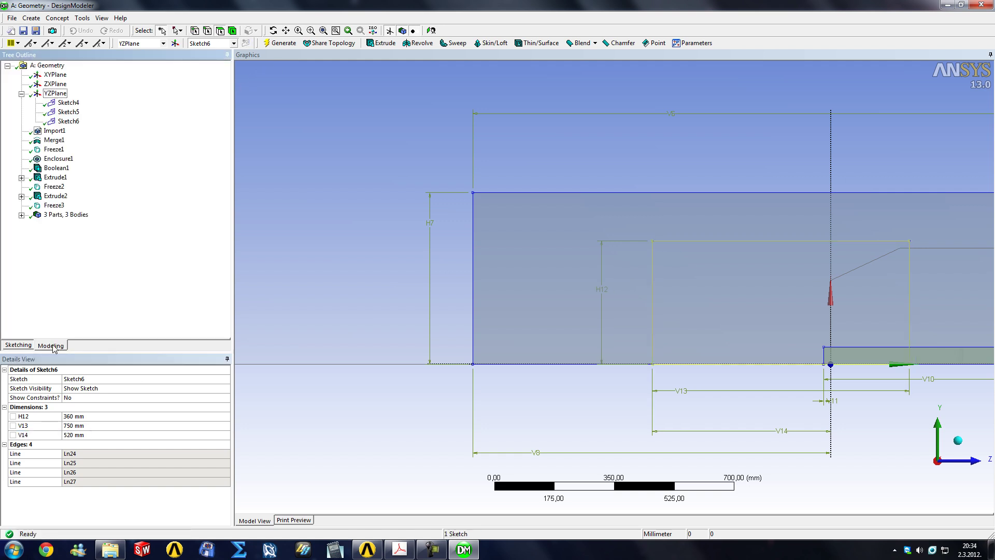
click(385, 43)
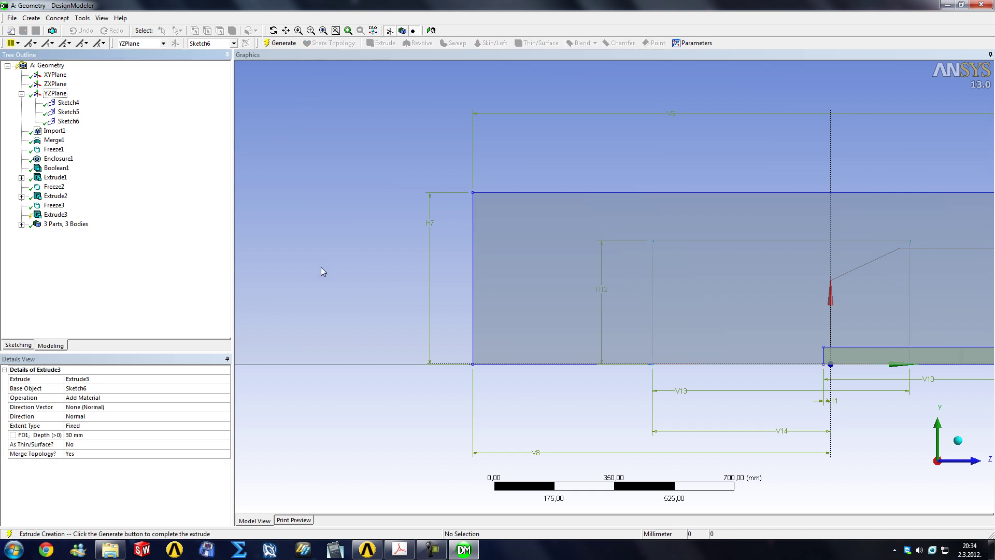
click(110, 434)
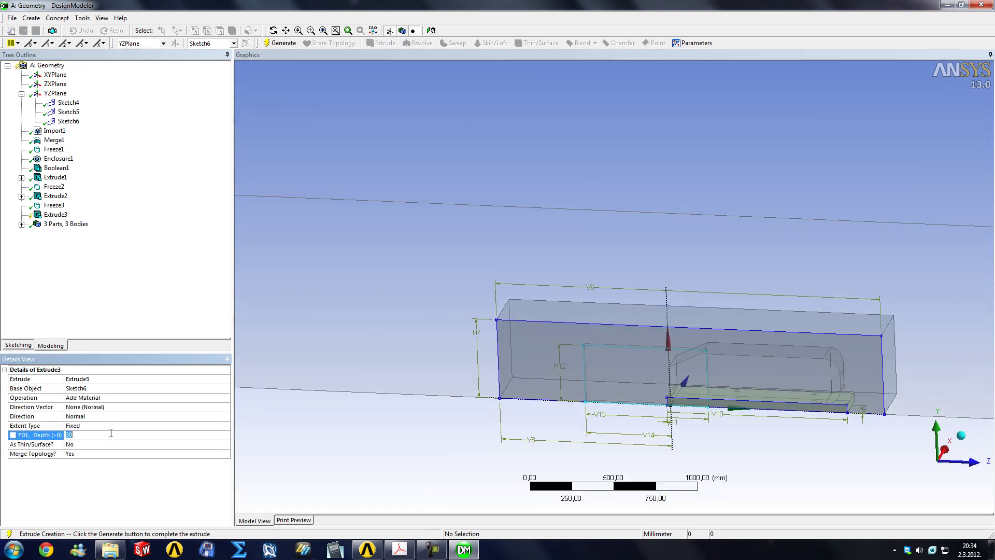
text(200)
key(Return)
click(279, 43)
middle_drag(617, 285, 539, 349)
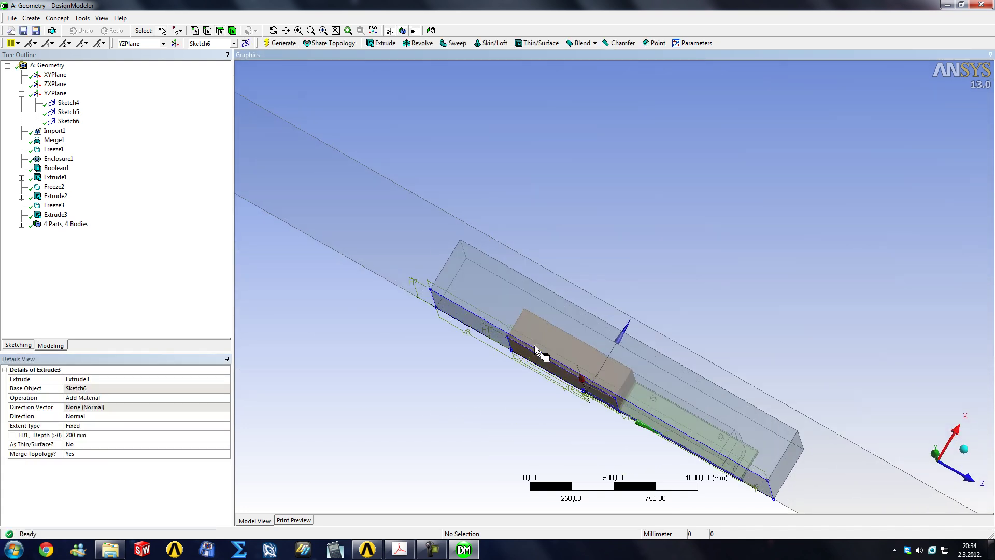
Step: Set the new wake box's extrusion depth to 250 mm and regenerate the model
click(111, 434)
text(250)
key(Return)
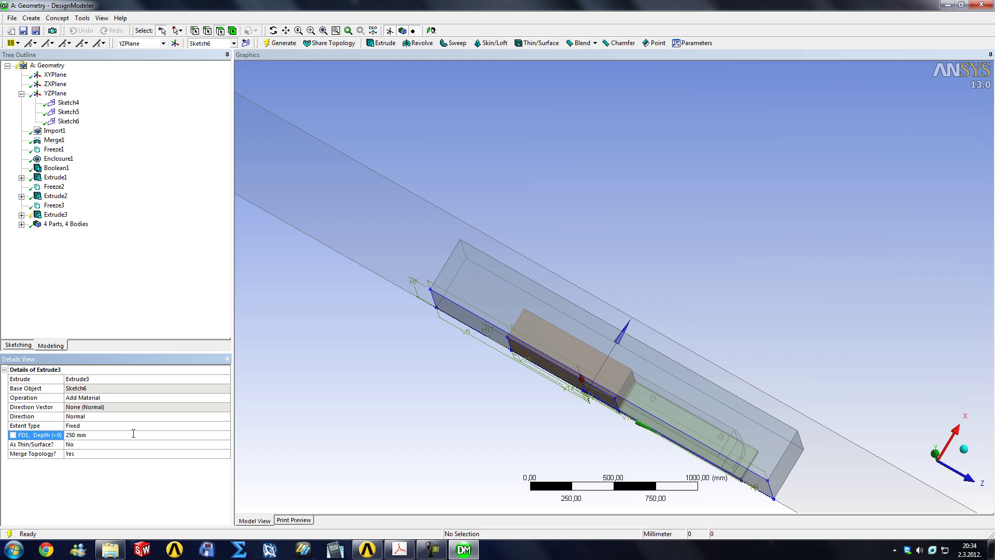
click(282, 43)
middle_drag(435, 211, 508, 238)
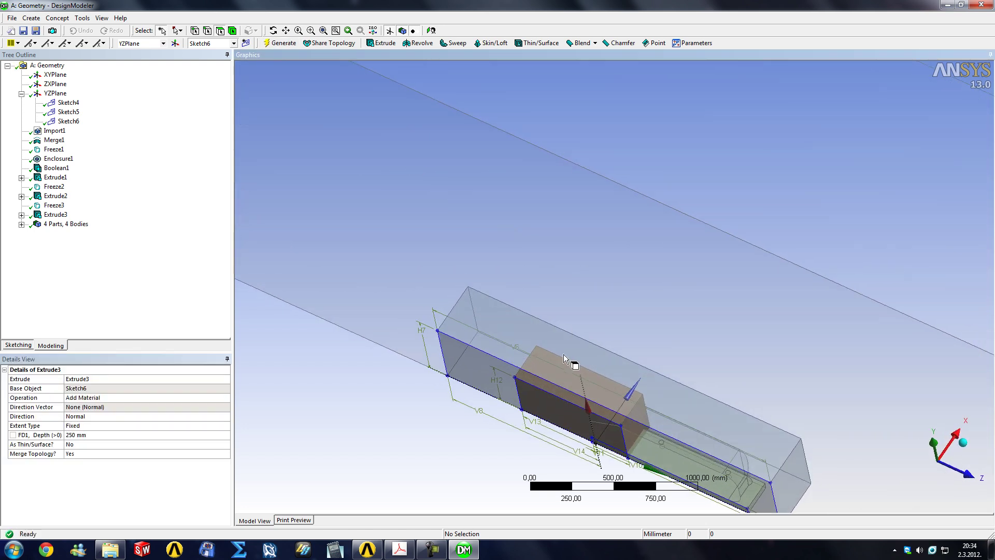
Step: Set the new wake box's extrusion depth to 275 mm and regenerate the model
click(83, 435)
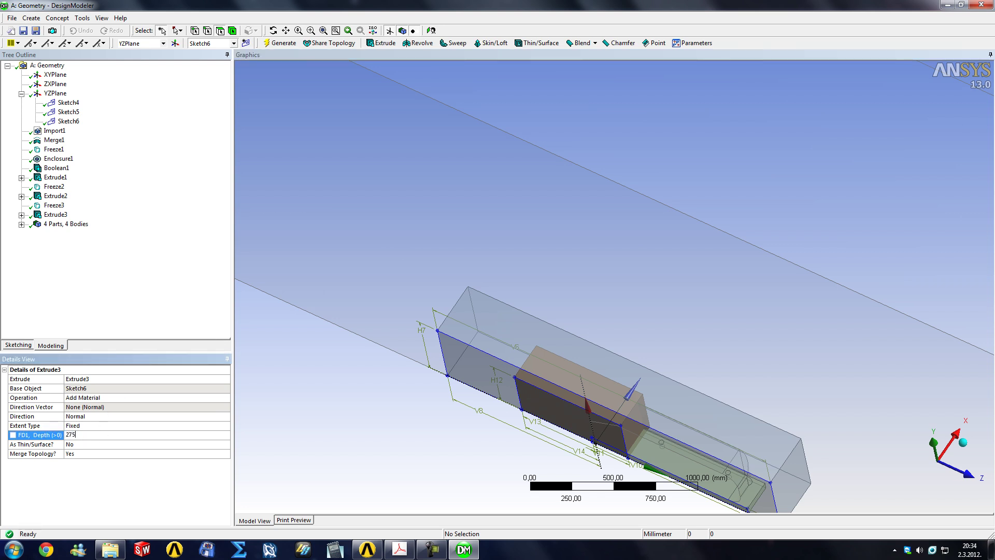
text(275)
key(Return)
key(F5)
middle_drag(377, 164, 382, 207)
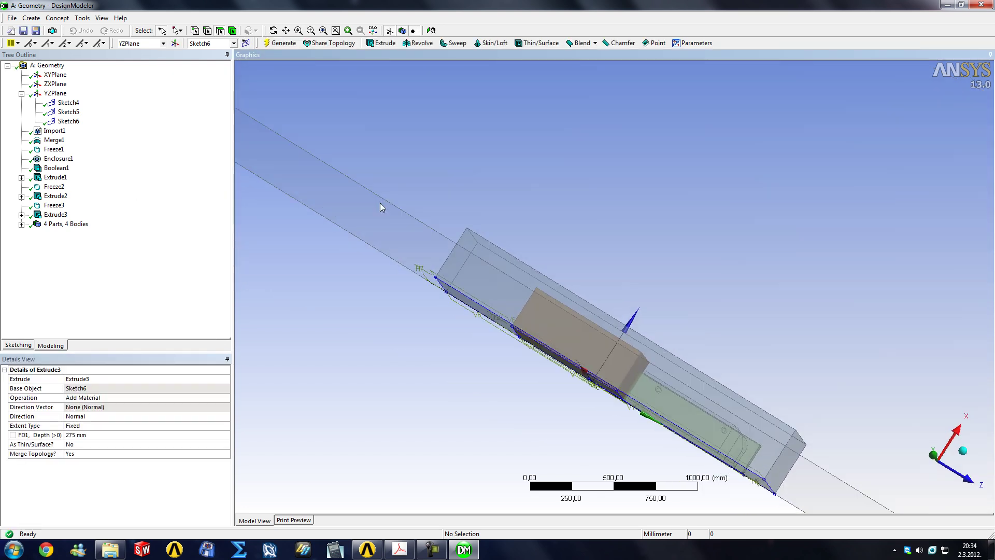
Step: Rename the newly extruded body as wakebox and freeze the model's bodies
click(22, 224)
click(65, 261)
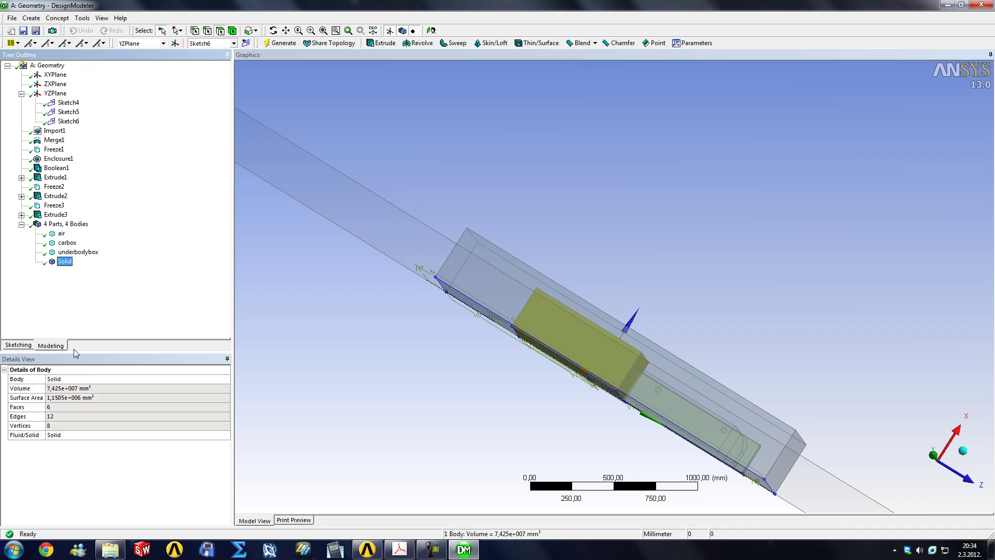
click(69, 380)
text(wakebox)
key(Return)
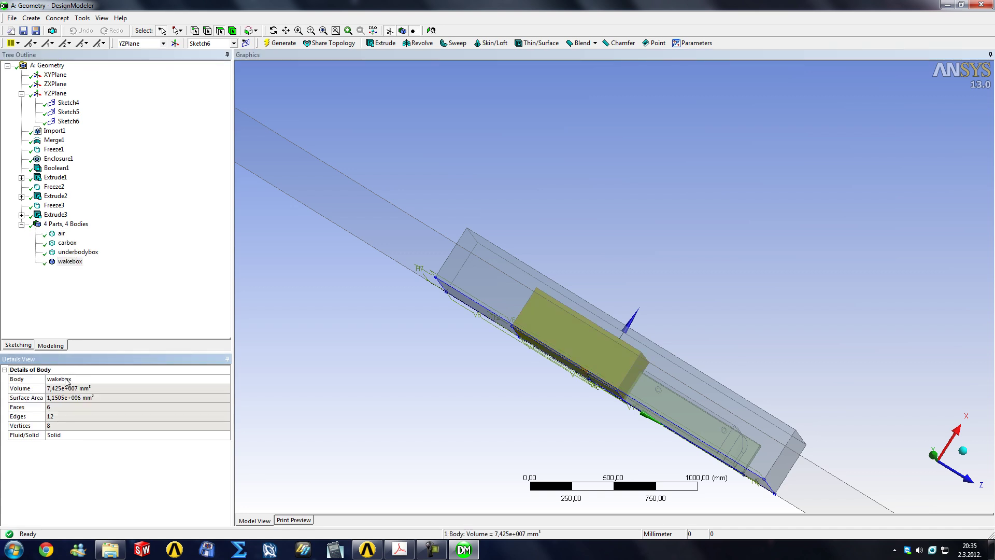
click(82, 18)
click(91, 32)
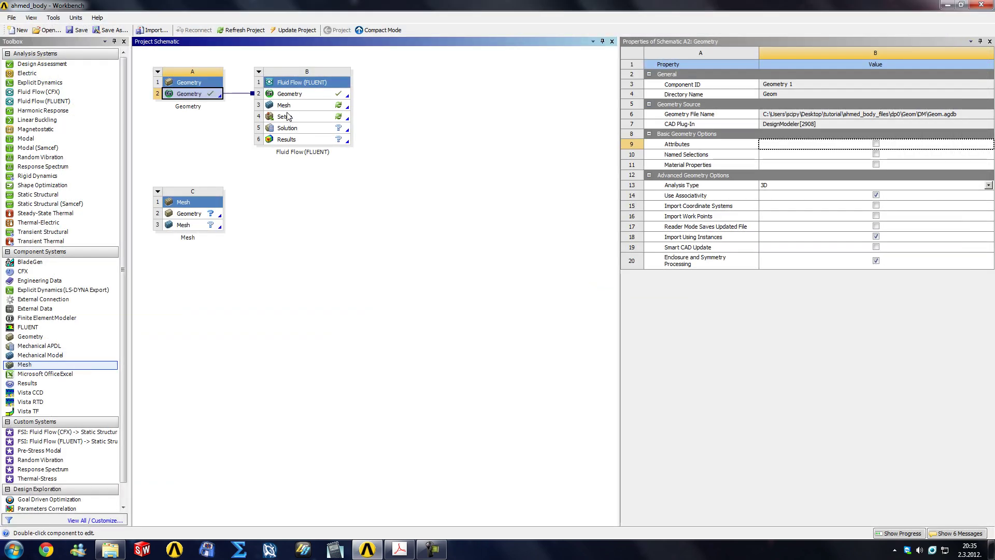
Step: Open the Fluid Flow (FLUENT) system's mesh with the updated geometry and insert a mesh sizing scoped to the air domain body
double_click(287, 106)
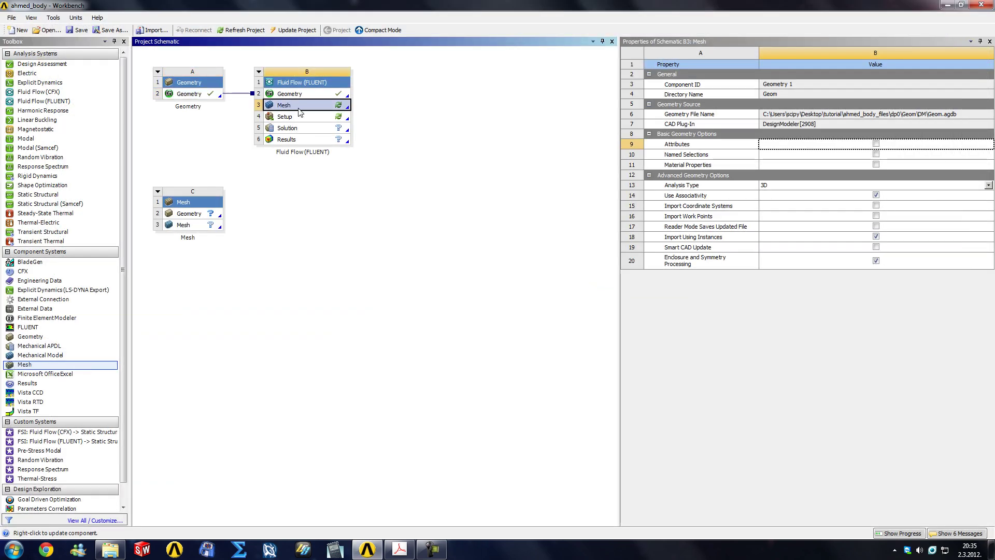
key(Return)
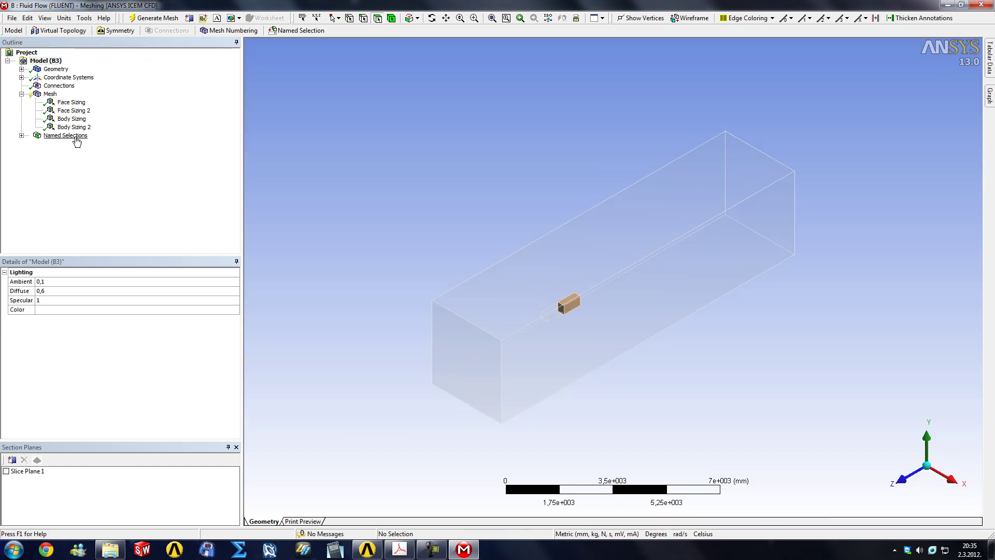
right_click(50, 93)
mouse_move(65, 97)
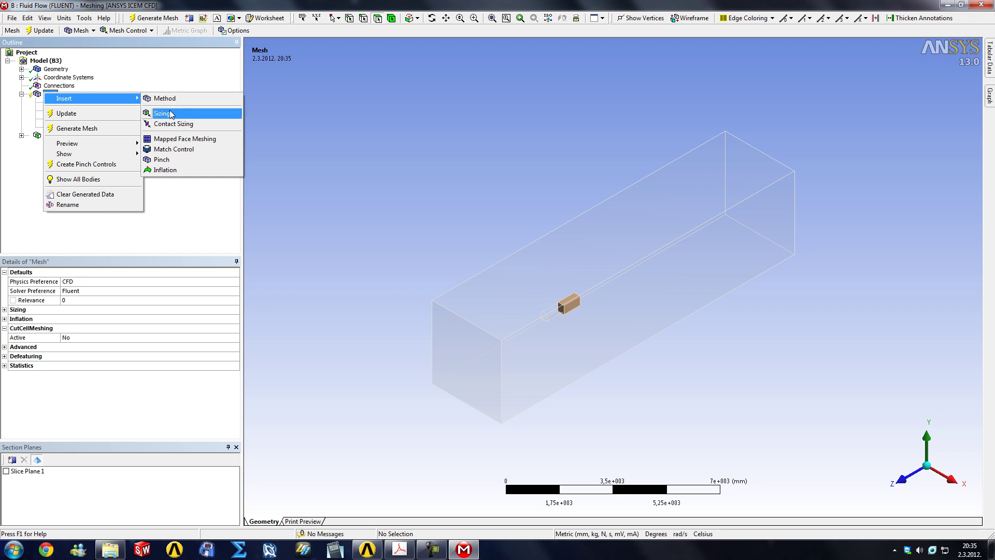
click(167, 114)
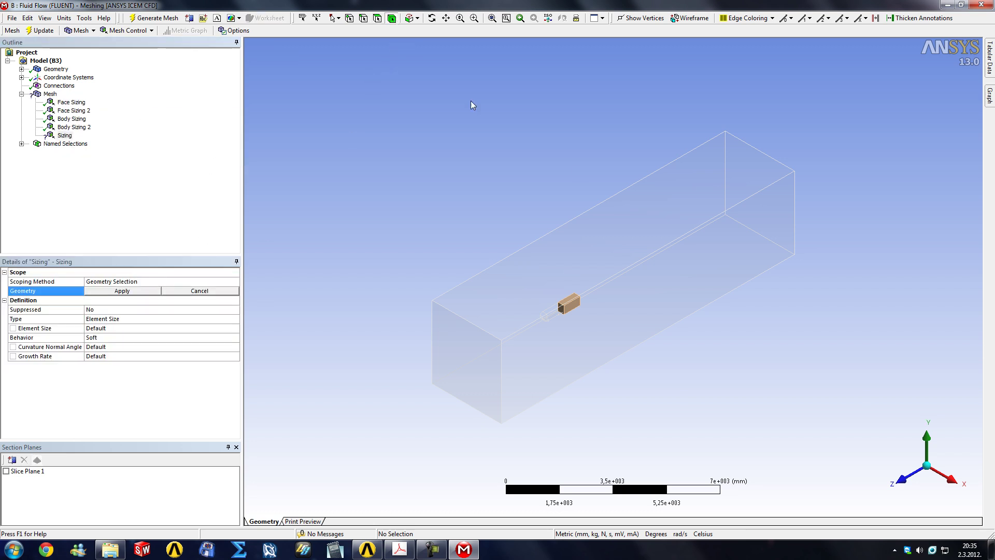
click(689, 207)
click(121, 291)
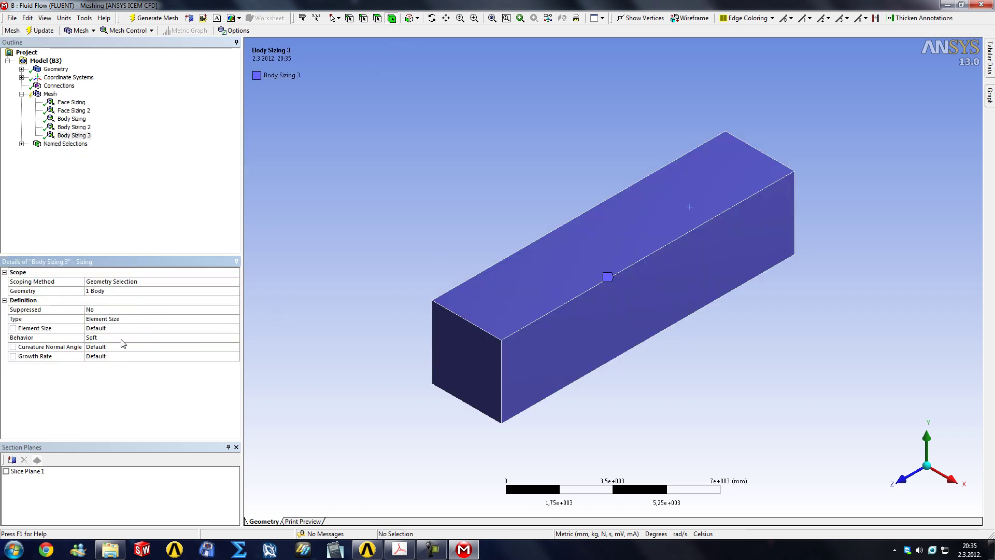
Step: Set the new sizing's type to Body of Influence, using the wake box as influence body with a 10 mm element size
click(111, 320)
click(112, 320)
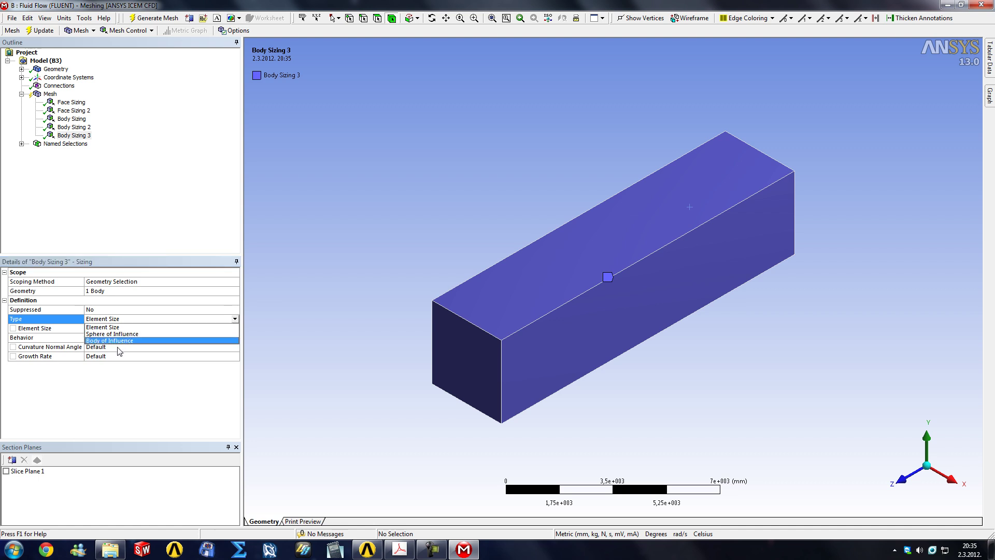
click(116, 341)
click(107, 330)
middle_drag(334, 220, 589, 247)
click(611, 317)
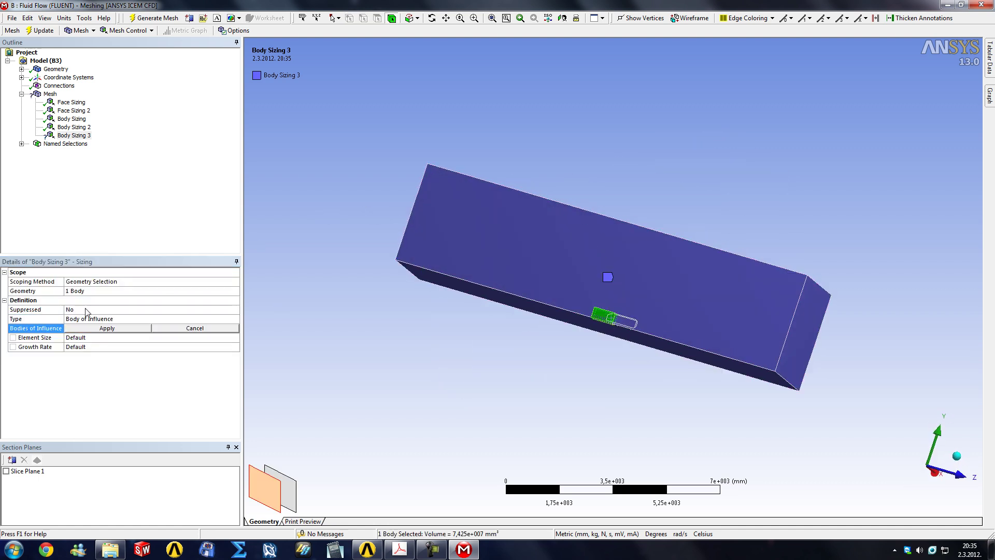
click(97, 328)
click(84, 338)
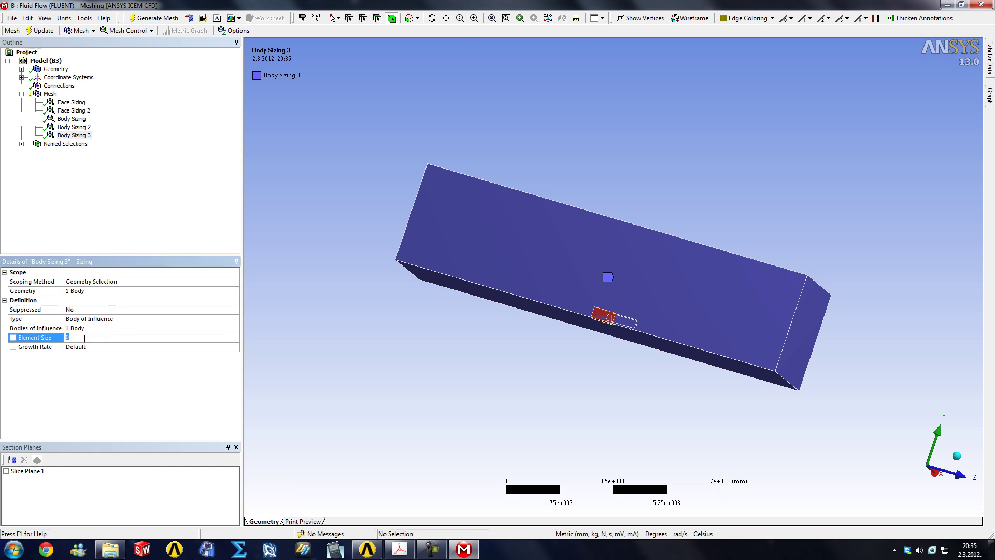
Step: Hide the wakebox body in the meshing model
click(21, 69)
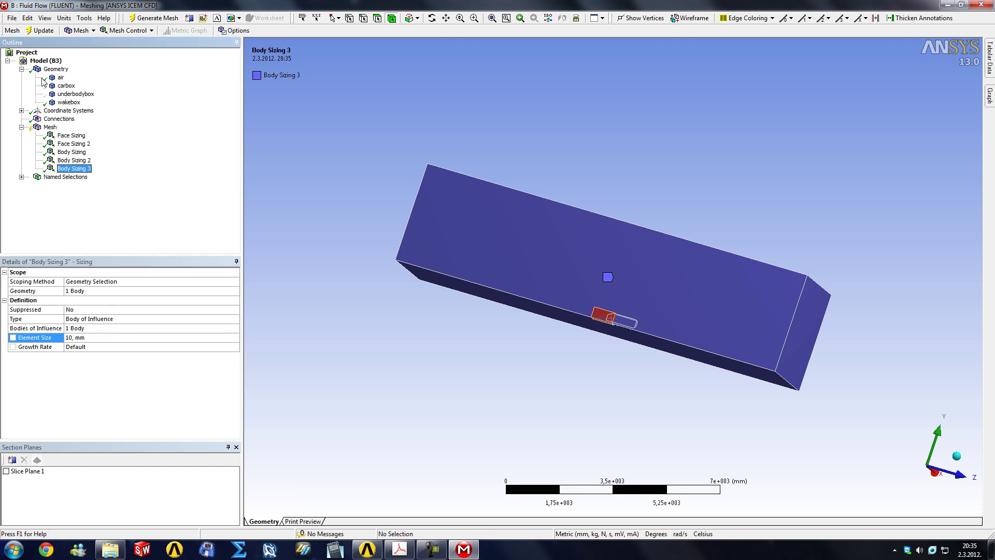
right_click(71, 107)
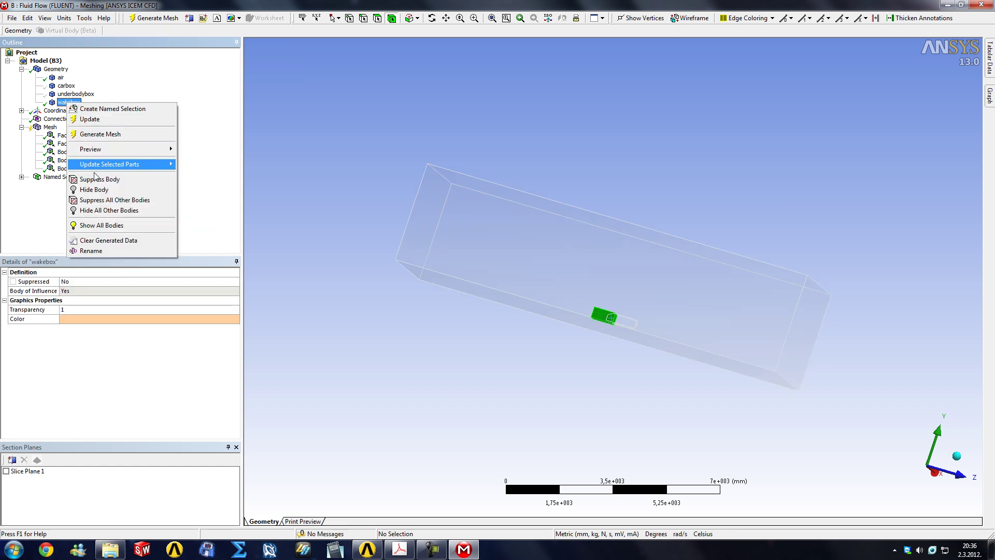
click(96, 192)
middle_drag(376, 157, 351, 185)
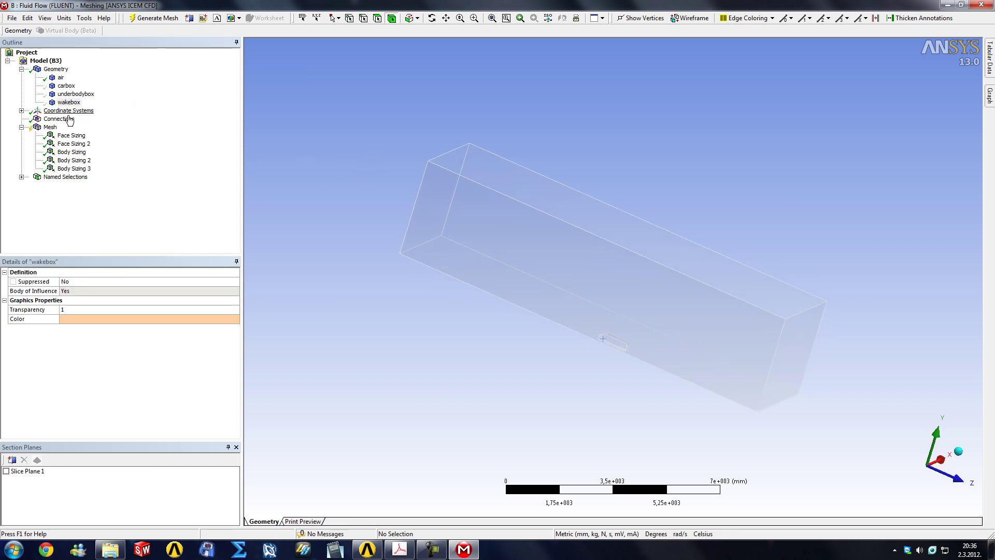
Step: Display the geometry's vertices and switch the selection filter to vertices around the Ahmed body
click(52, 129)
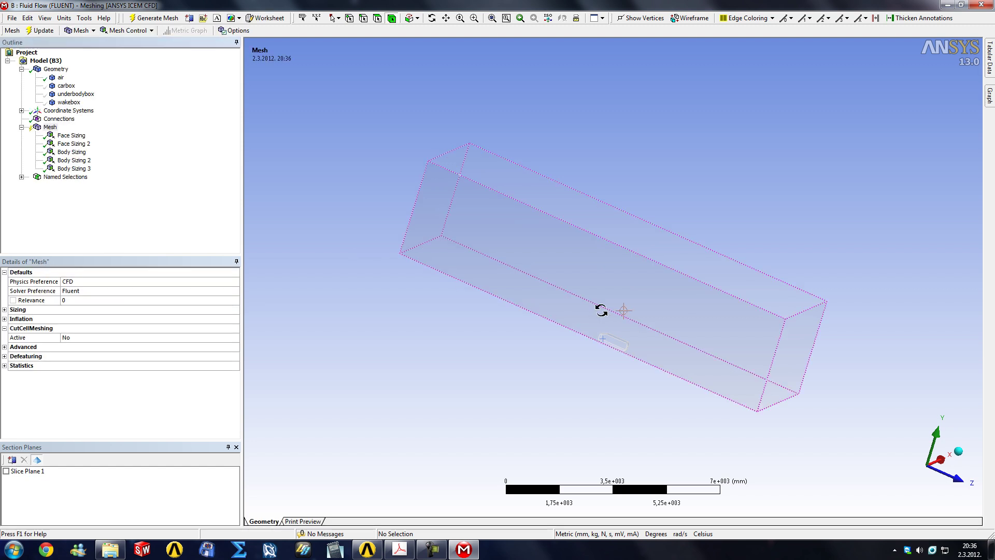
scroll(631, 350, up, 5)
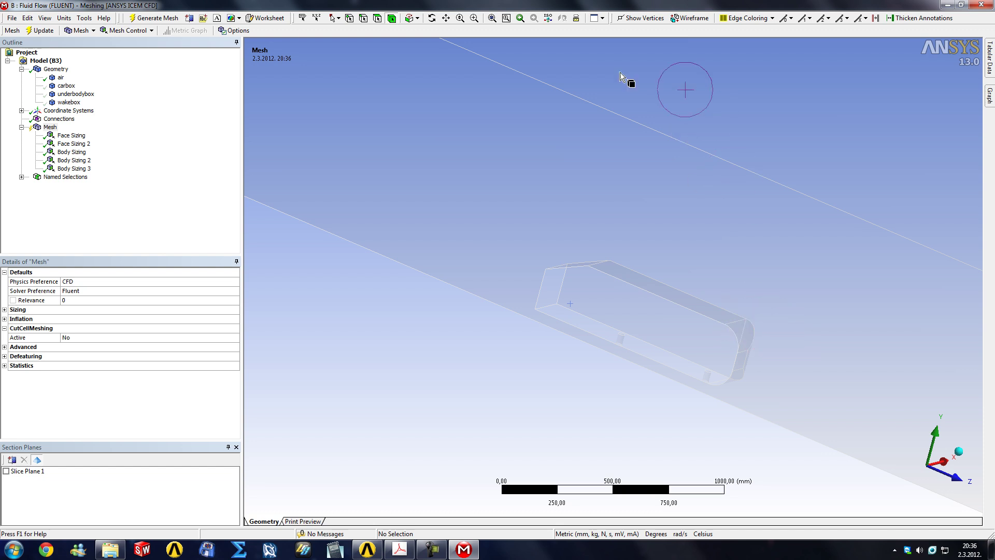
click(602, 18)
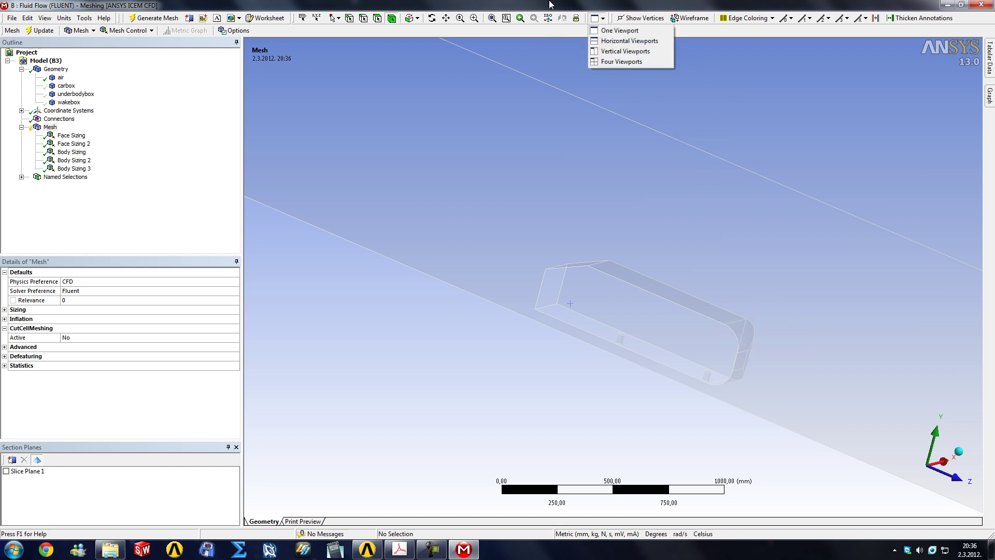
click(621, 30)
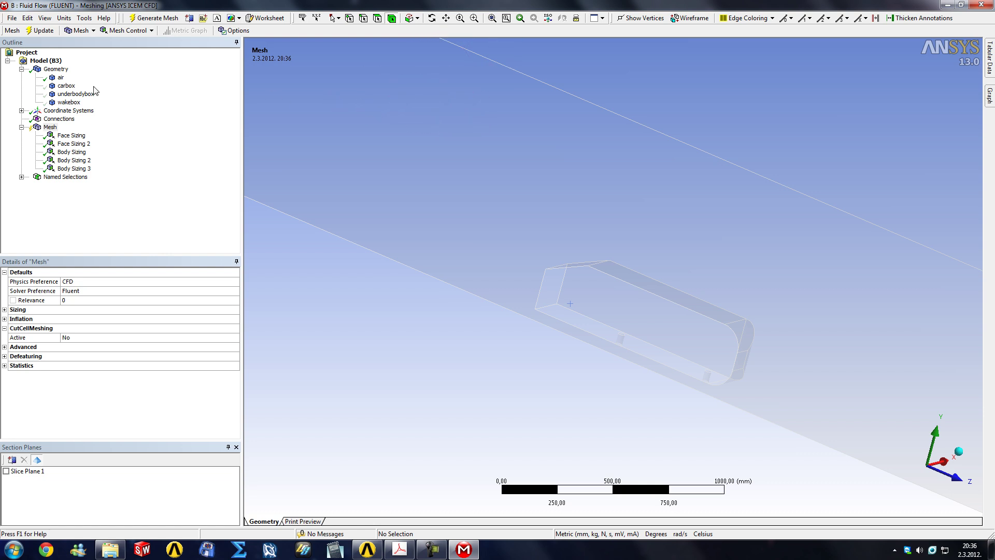
click(40, 71)
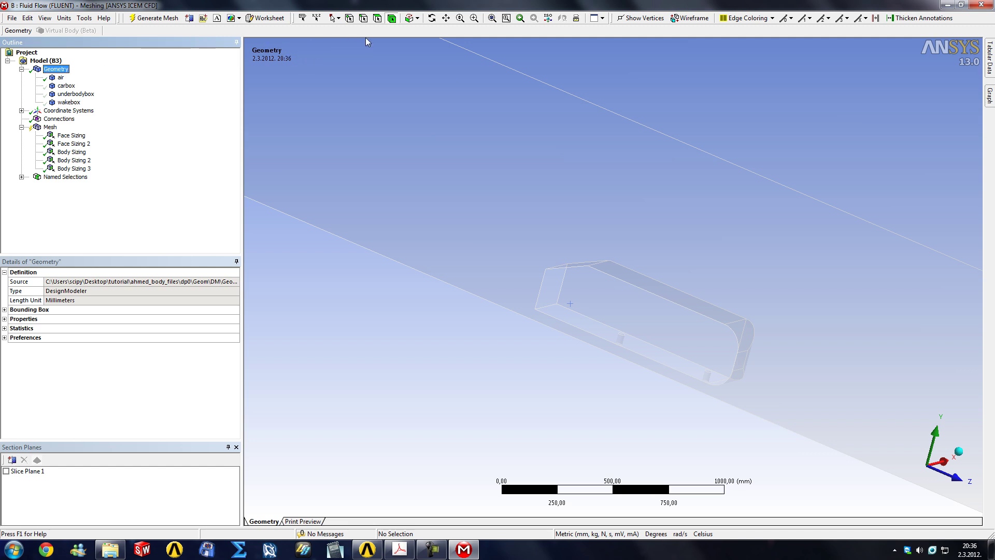
click(641, 18)
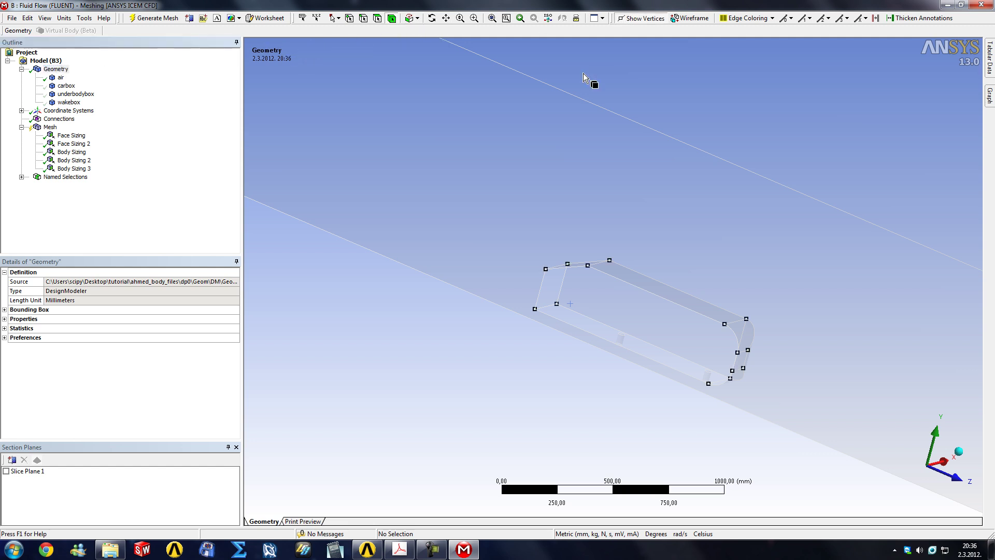
click(349, 19)
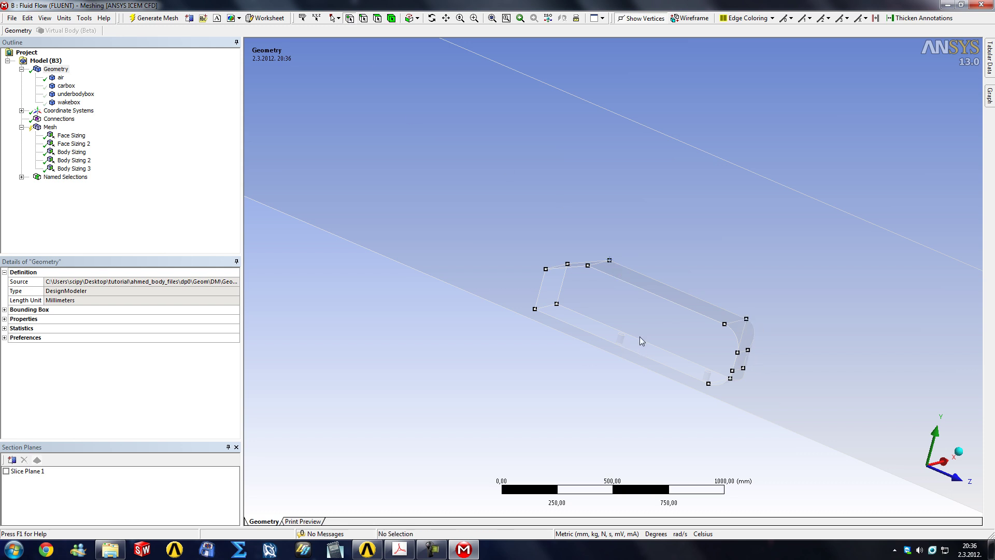
middle_drag(642, 341, 646, 270)
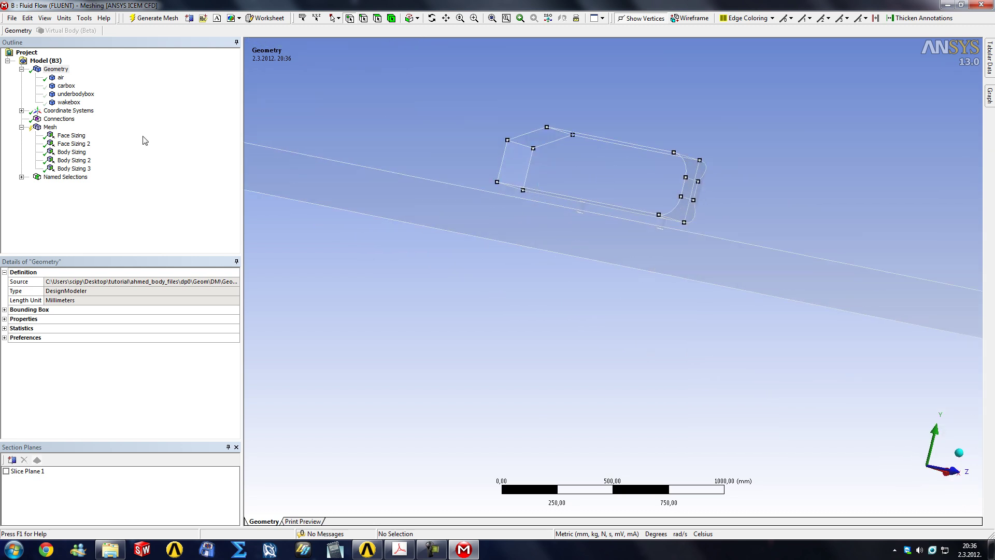
Step: Insert a new coordinate system and define its origin by global coordinates
click(22, 110)
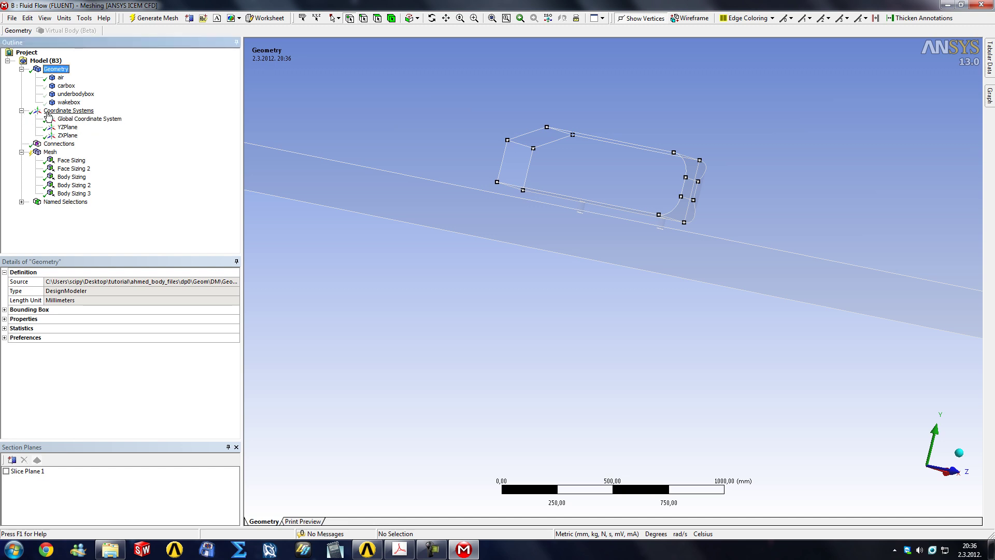
right_click(49, 111)
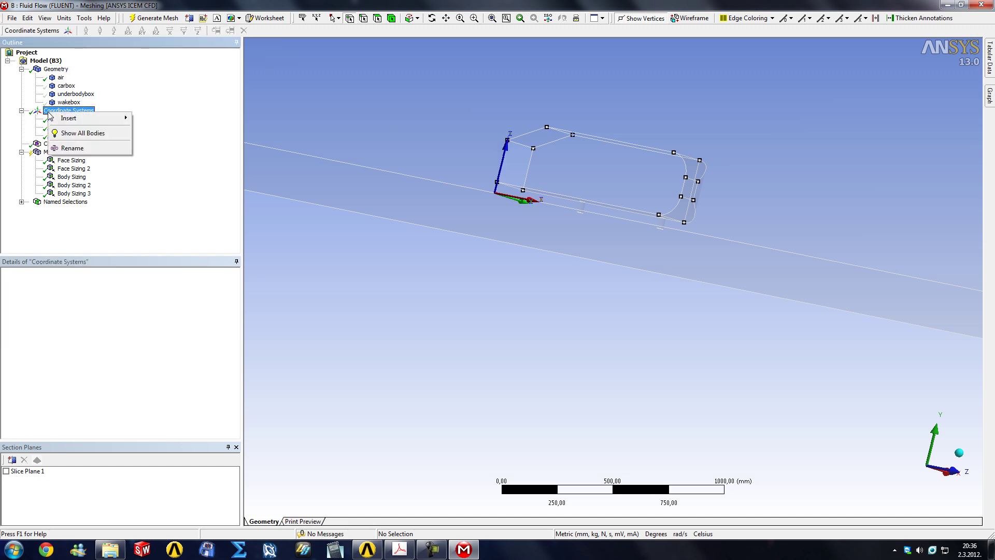
mouse_move(78, 118)
click(164, 120)
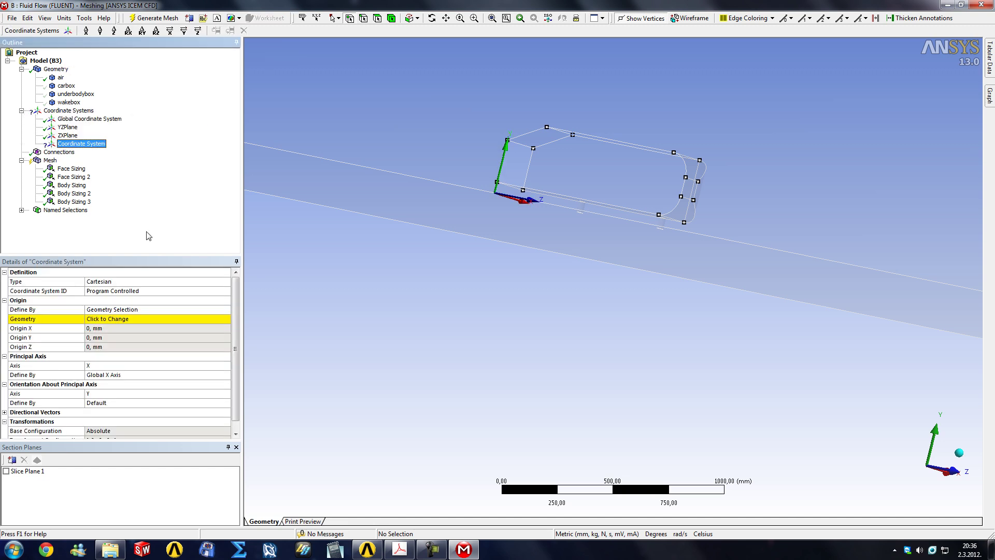
click(136, 309)
click(226, 309)
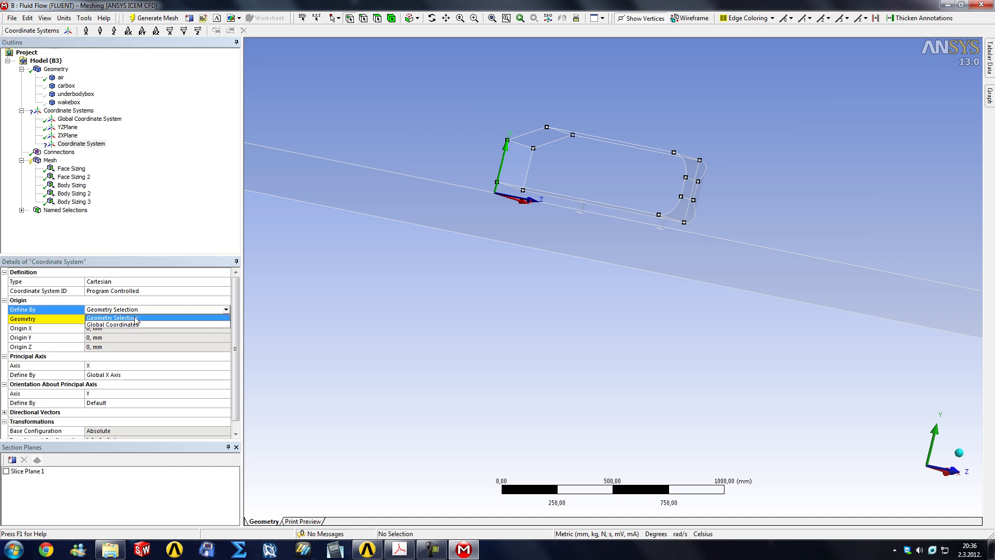
click(129, 325)
scroll(422, 214, up, 8)
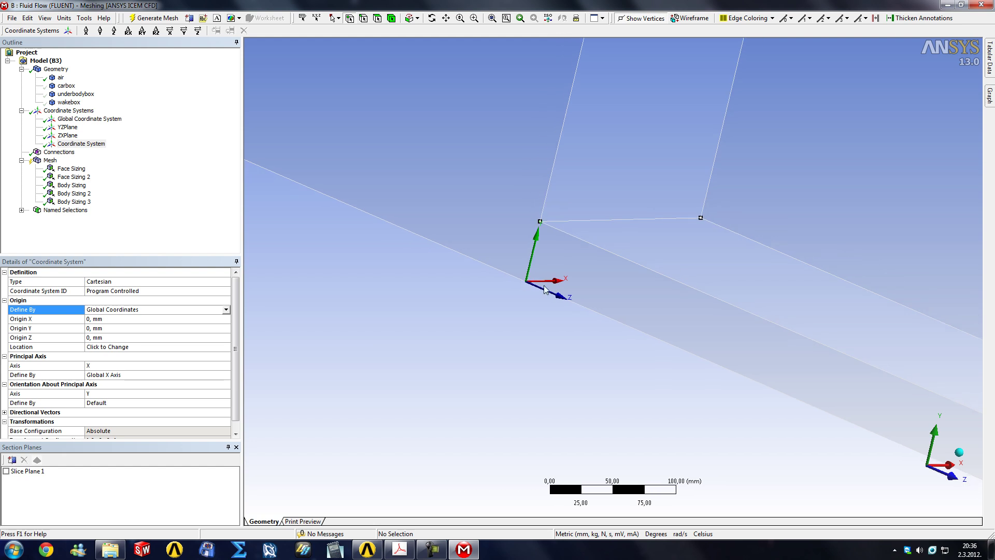
scroll(528, 286, down, 4)
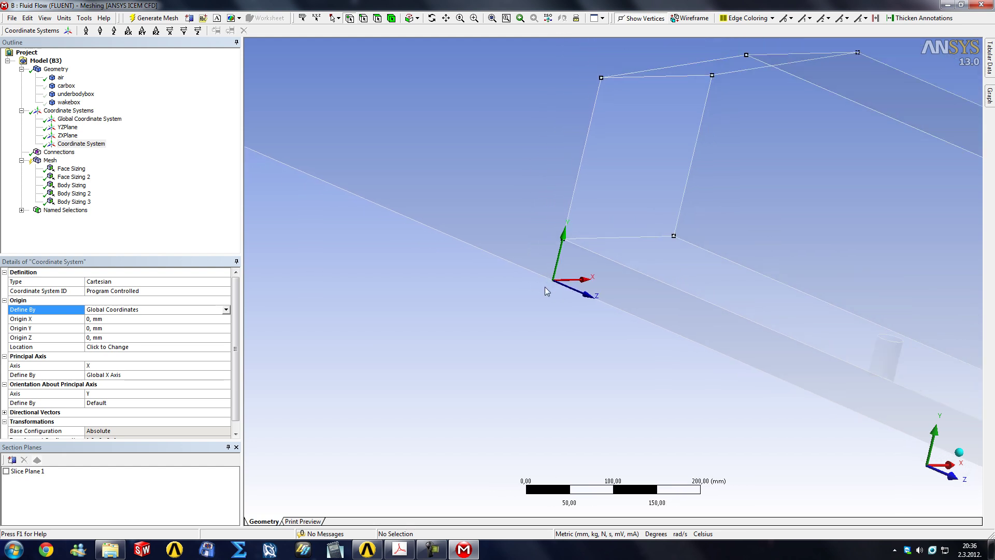
Step: Set the new coordinate system's origin to Z 200 mm, Y first 55 mm and finally 80 mm, and X 25 mm
click(105, 338)
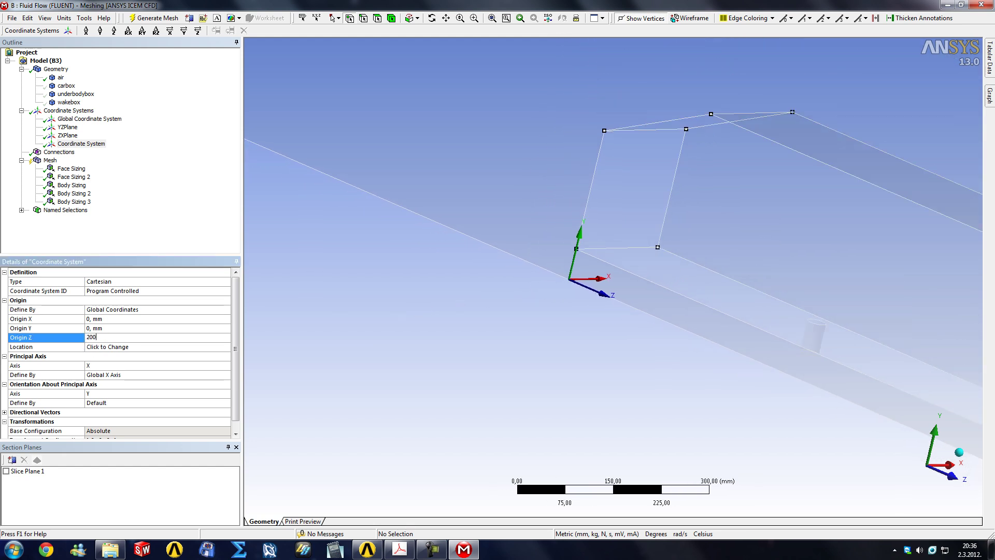
key(Return)
click(109, 328)
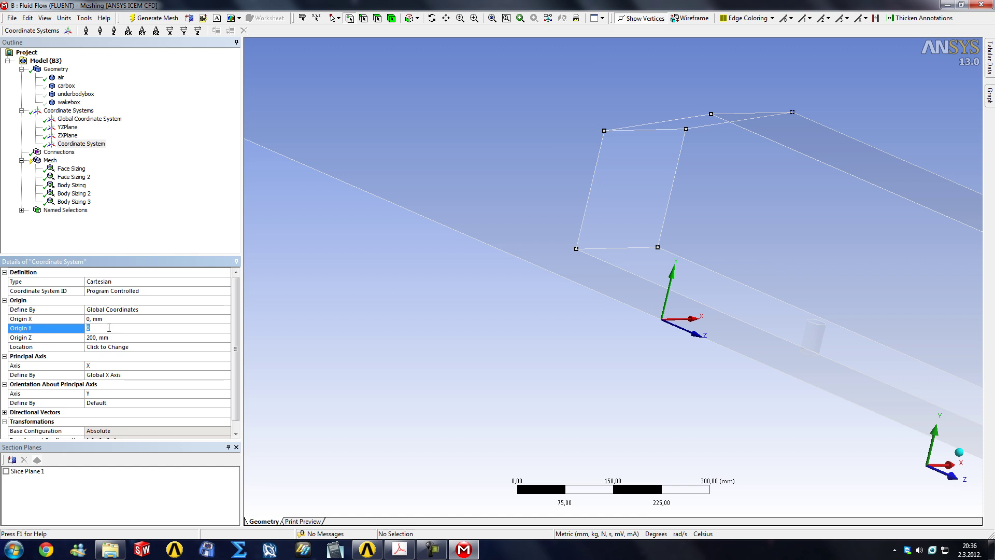
text(55)
key(Return)
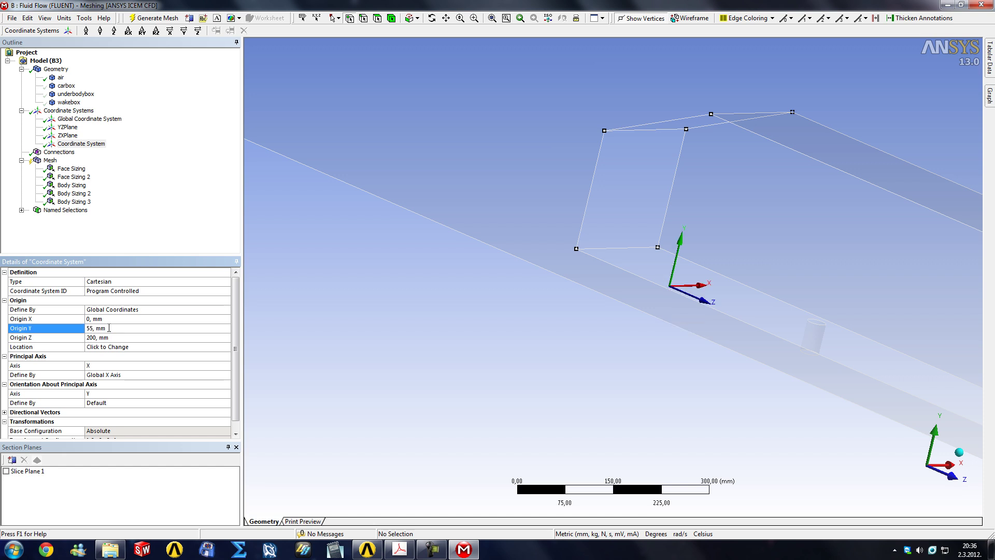
key(Return)
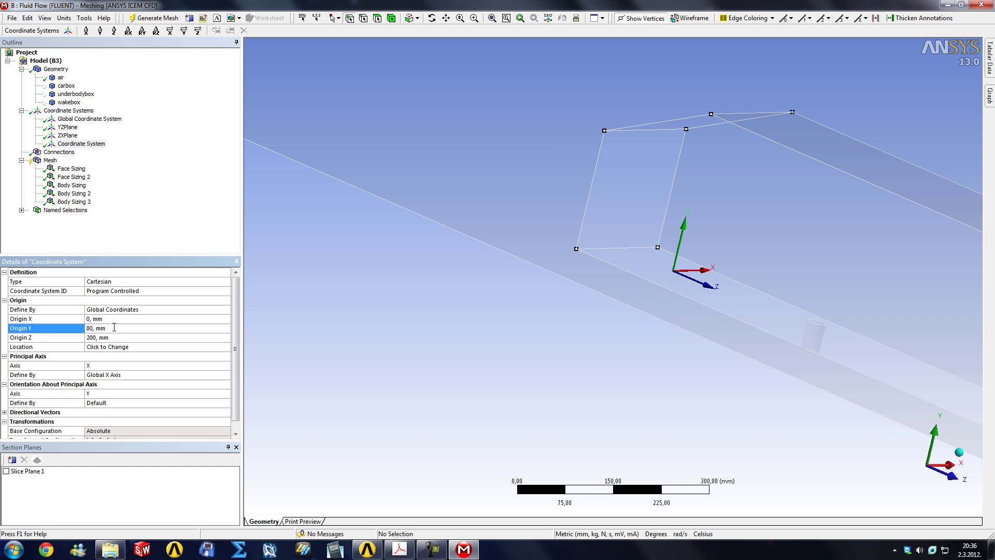
click(106, 319)
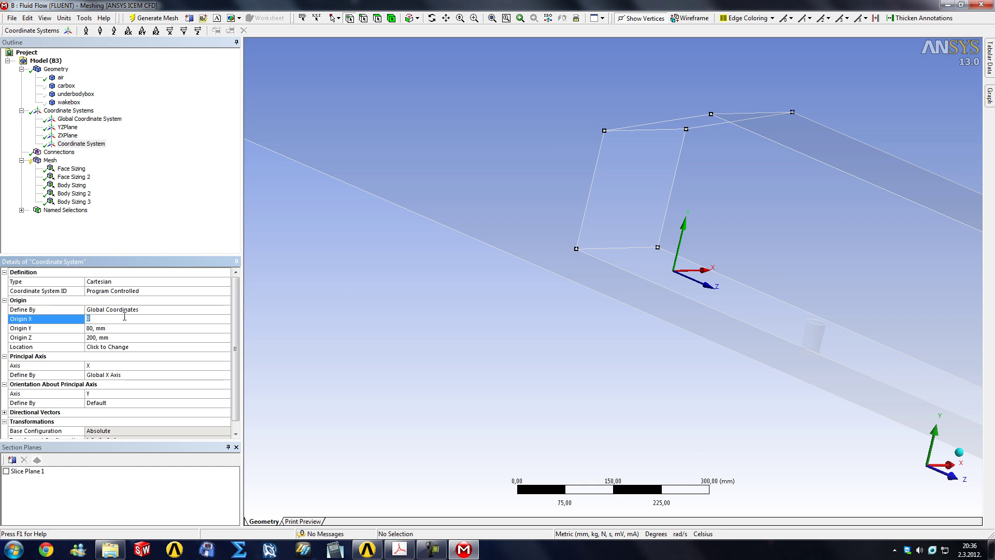
text(25)
key(Return)
Step: Rename the new coordinate system as blabla
drag(581, 308, 559, 300)
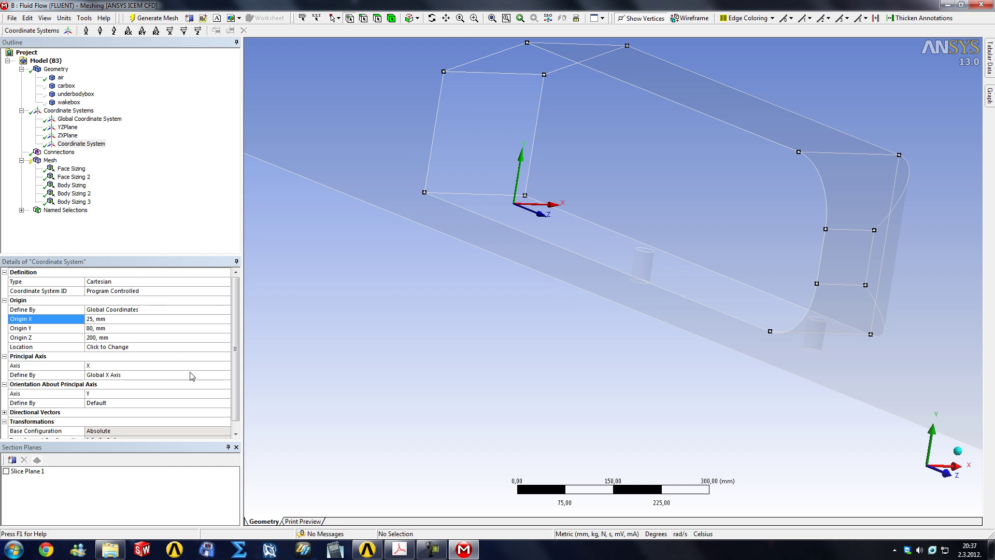
right_click(98, 146)
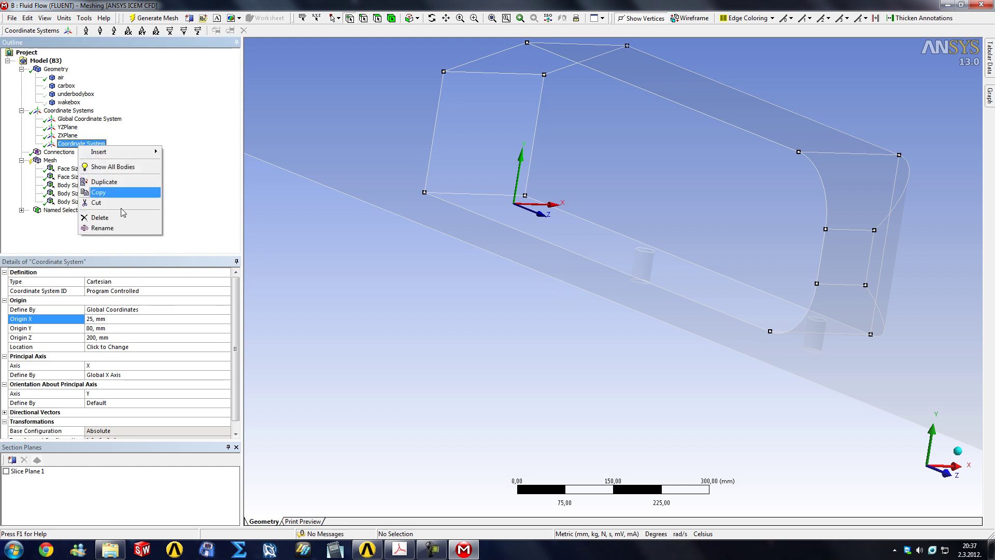
click(112, 227)
text(blabla)
key(Return)
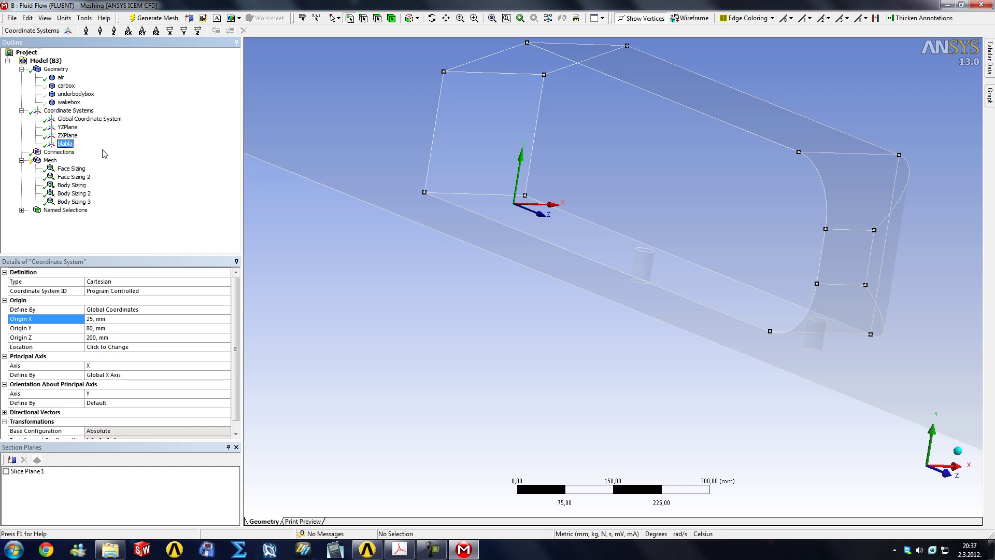
Step: Insert a new mesh sizing and scope it to the whole air body
click(50, 161)
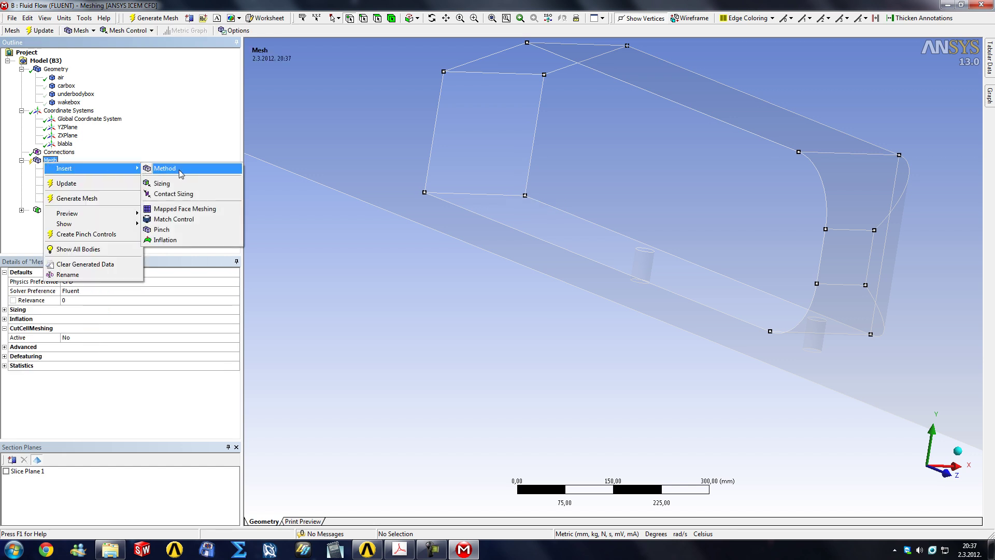
click(162, 183)
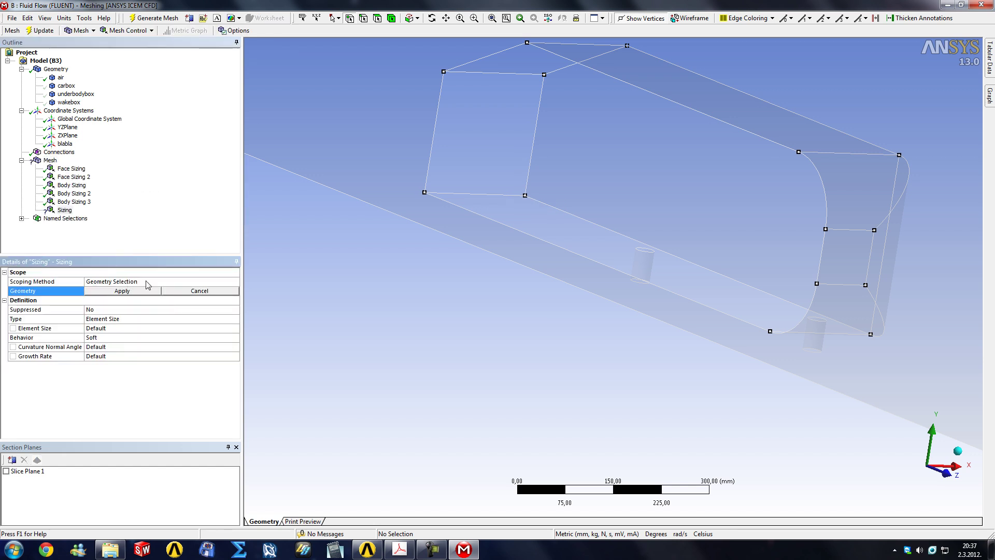
click(391, 18)
click(329, 85)
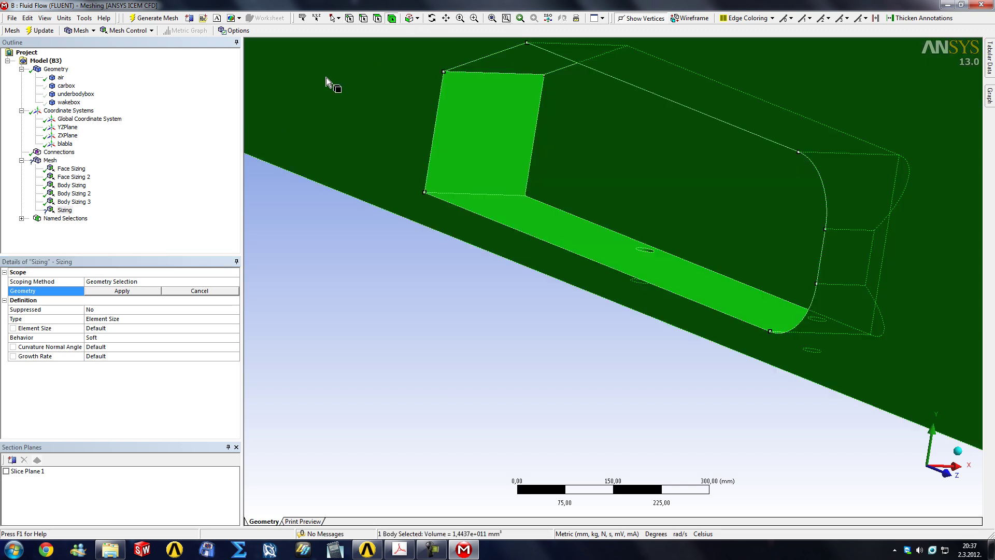
click(135, 291)
Step: Set the new body sizing's type to Sphere of Influence with blabla as the sphere center, and open its radius for editing
click(212, 320)
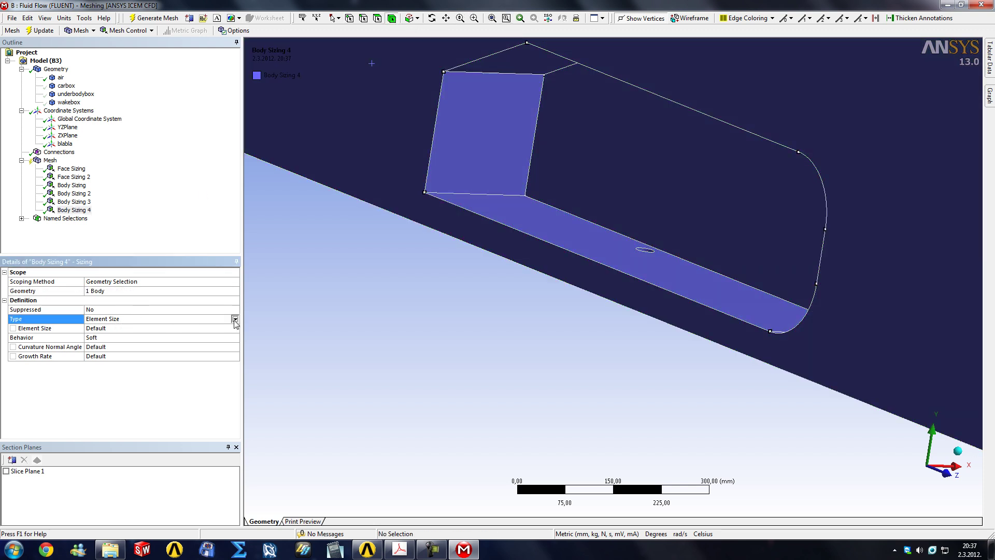
click(235, 319)
click(131, 337)
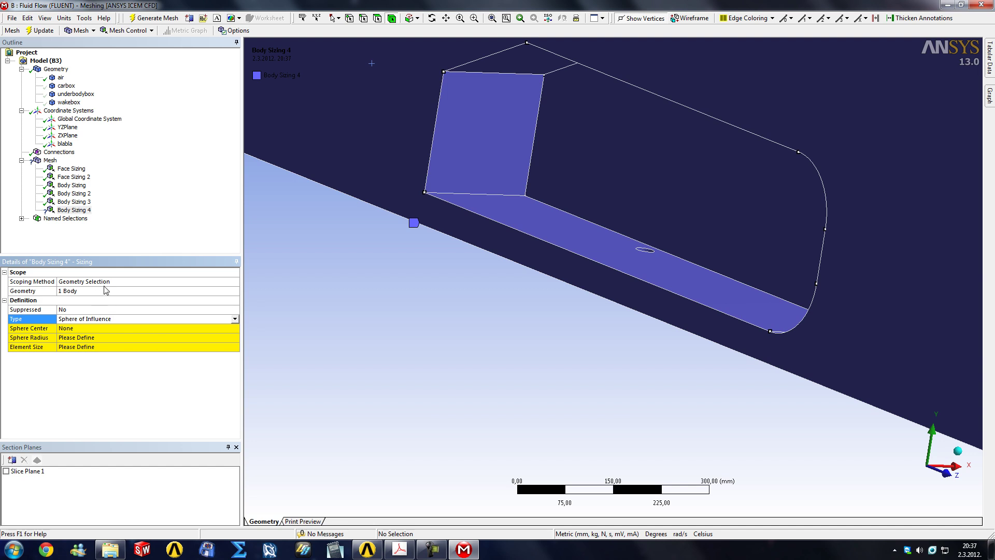
click(210, 329)
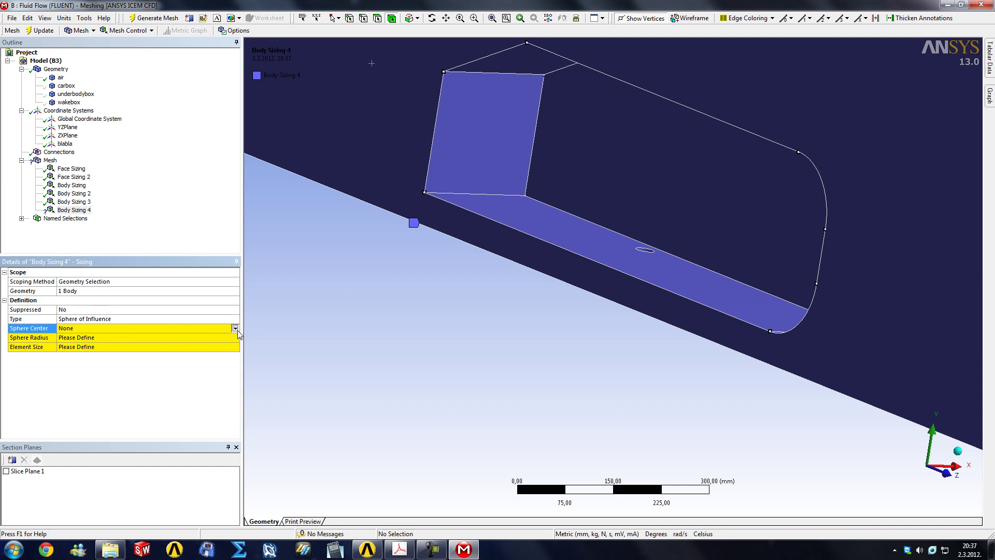
click(235, 328)
click(76, 357)
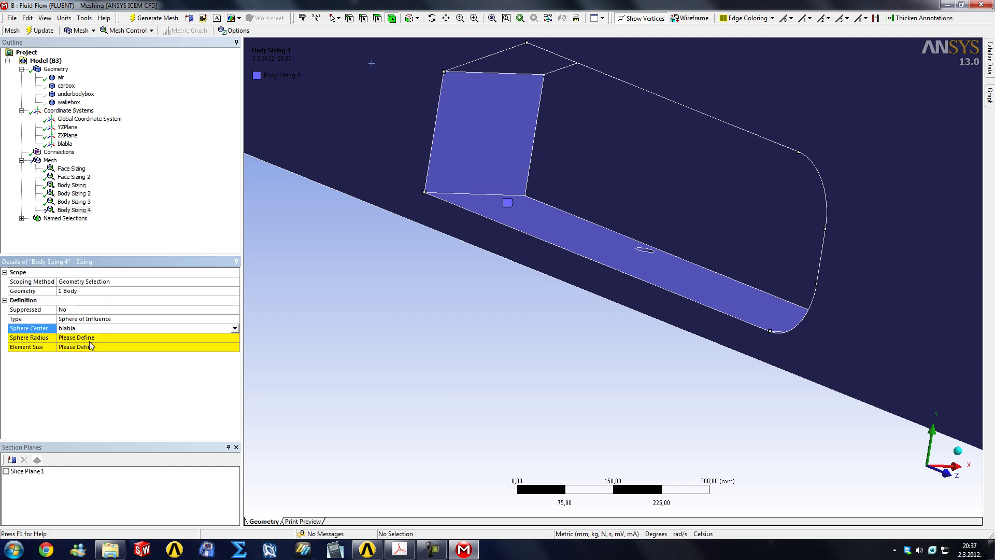
click(93, 338)
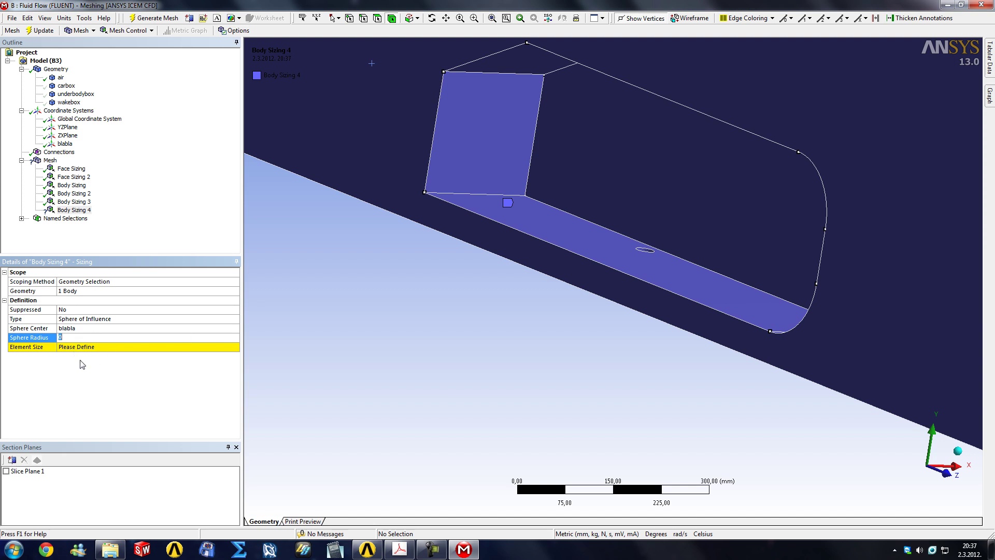
Step: Delete the sphere-of-influence body sizing from the mesh
right_click(68, 210)
click(88, 351)
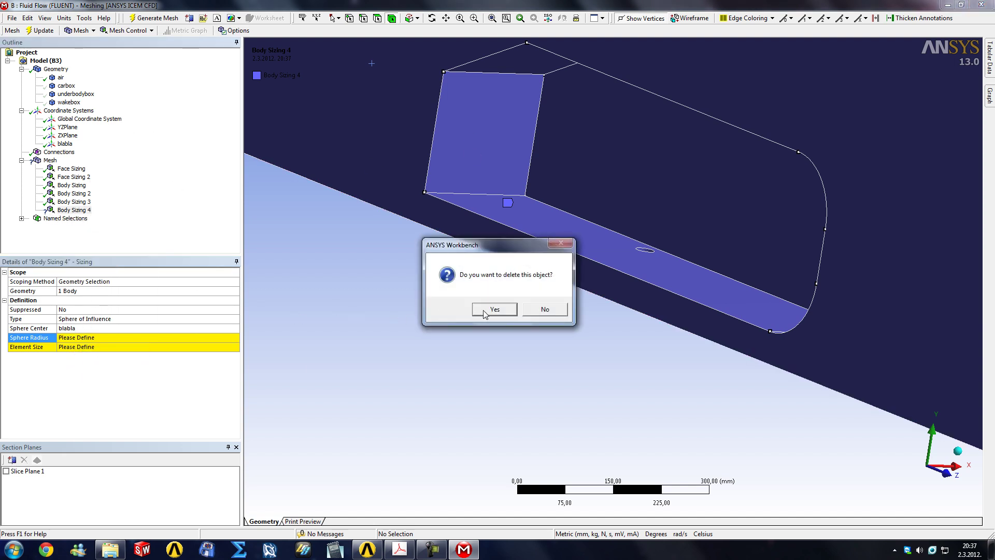
click(539, 306)
Step: Delete the blabla coordinate system from the model
click(65, 144)
right_click(65, 144)
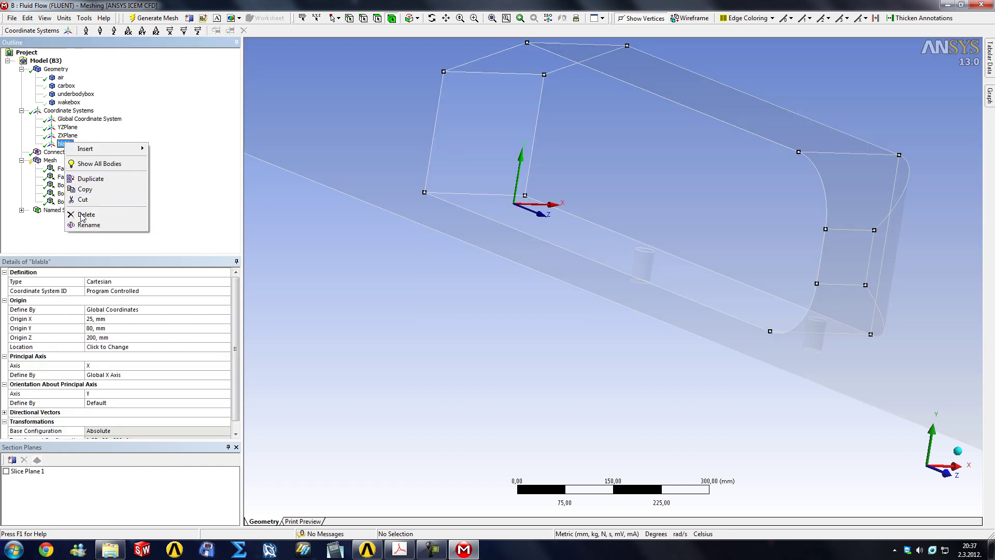
click(81, 214)
click(509, 309)
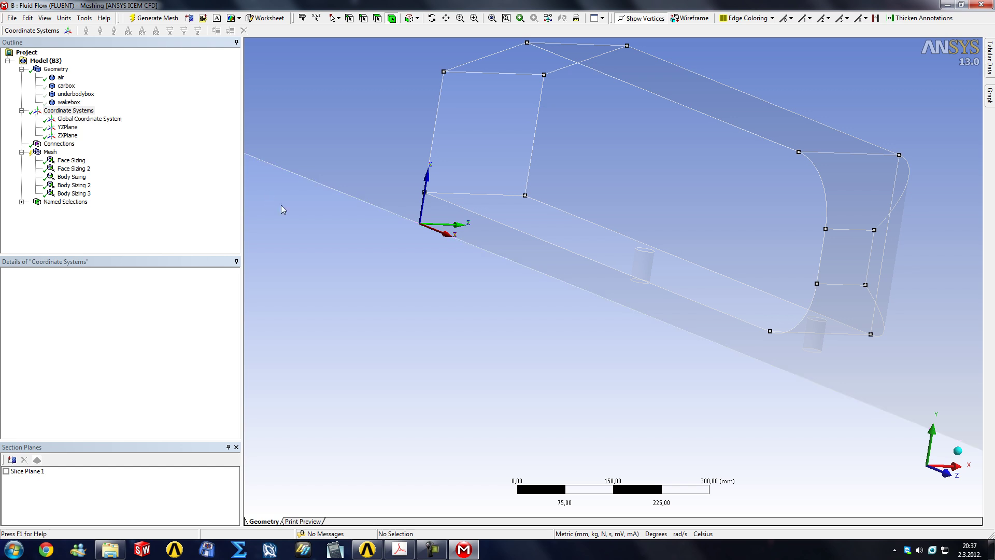
Step: Update the mesh with the remaining face and body sizings
click(76, 193)
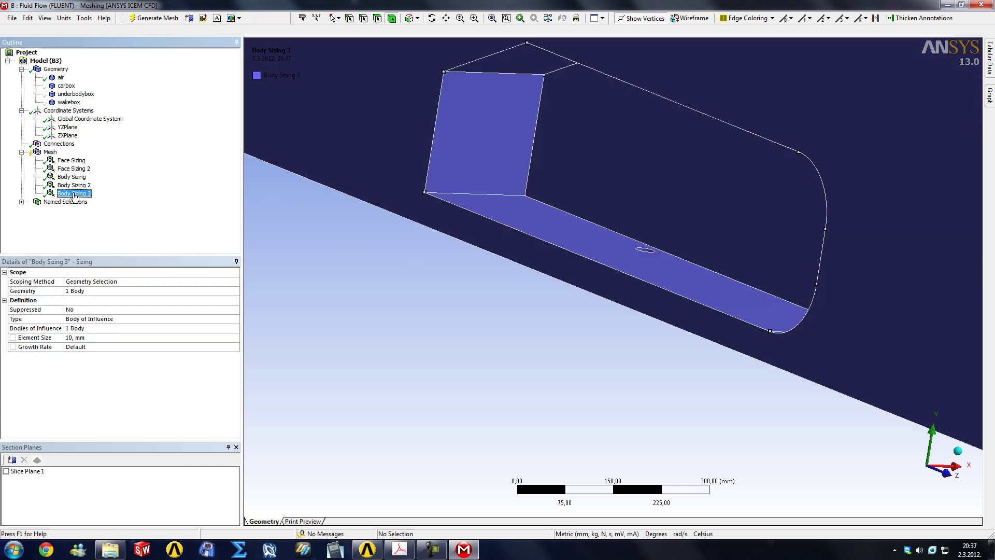
click(50, 152)
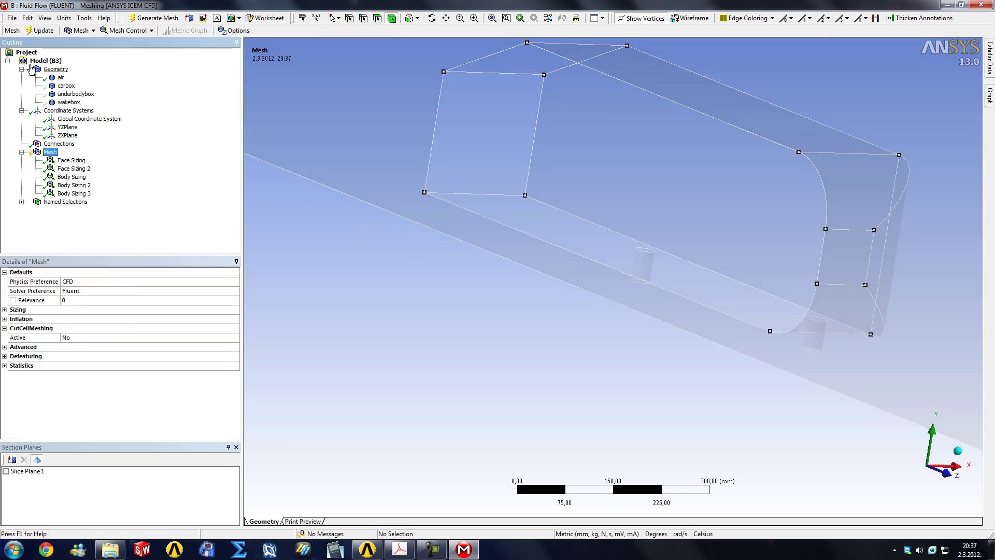
click(41, 30)
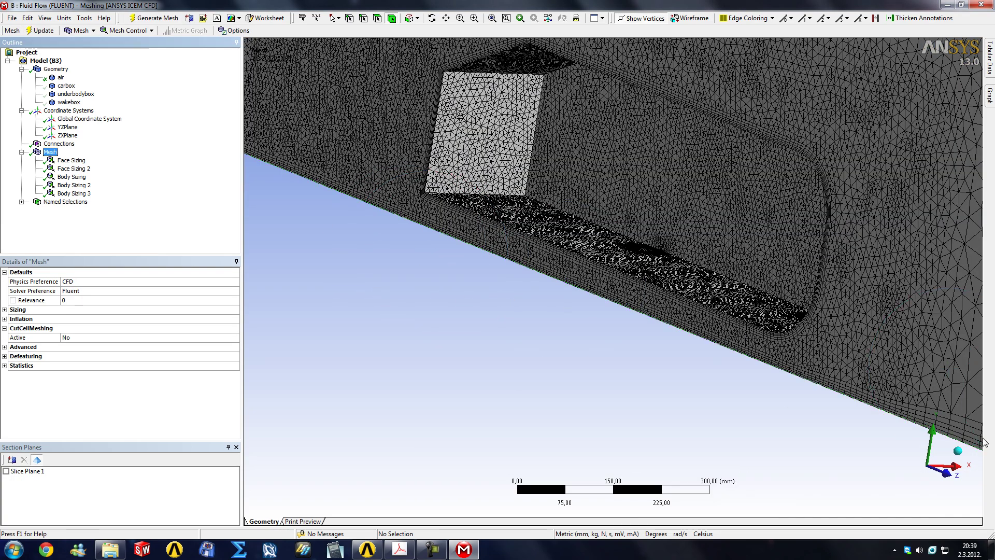
Step: Inspect the mesh in the wake behind the Ahmed body from the side, and close the meshing window
click(913, 468)
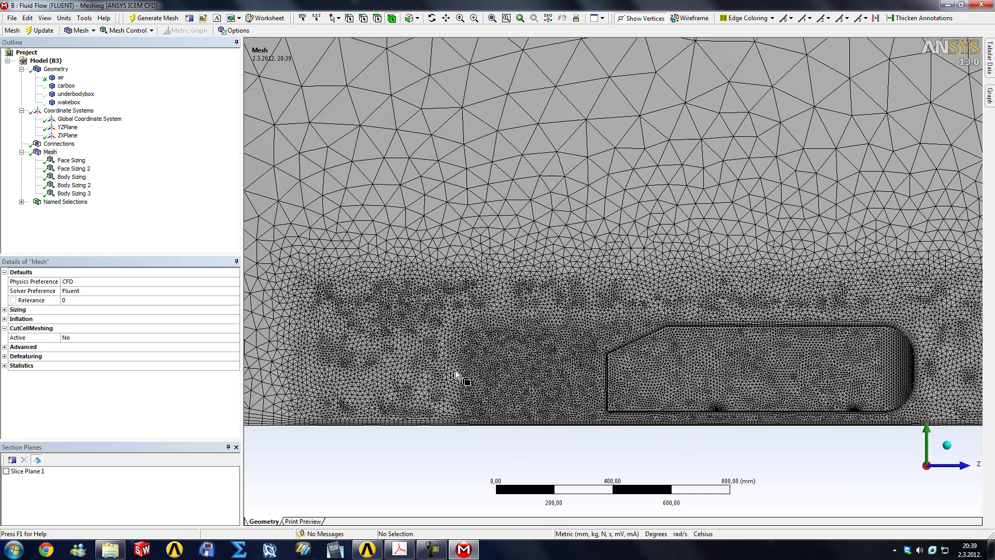
right_drag(444, 306, 731, 441)
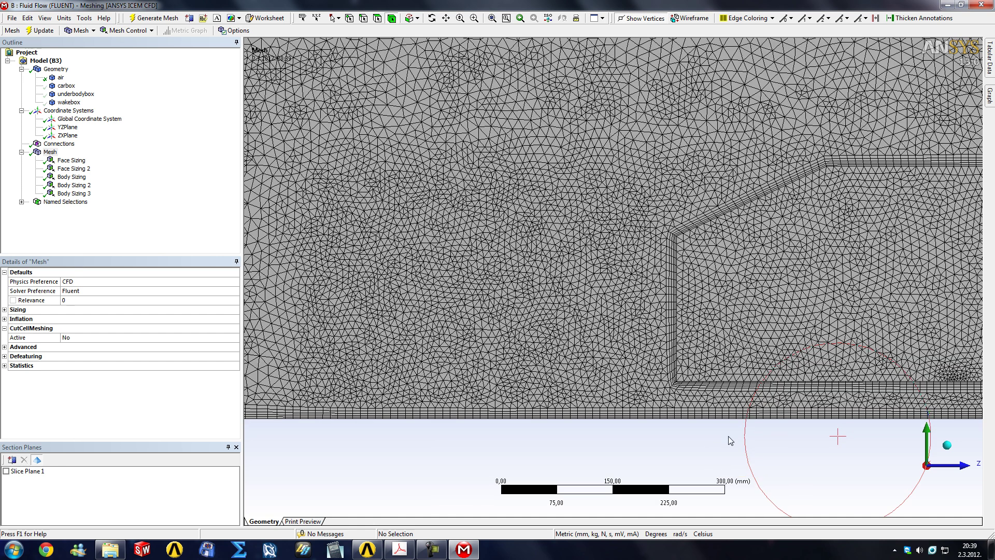
click(981, 5)
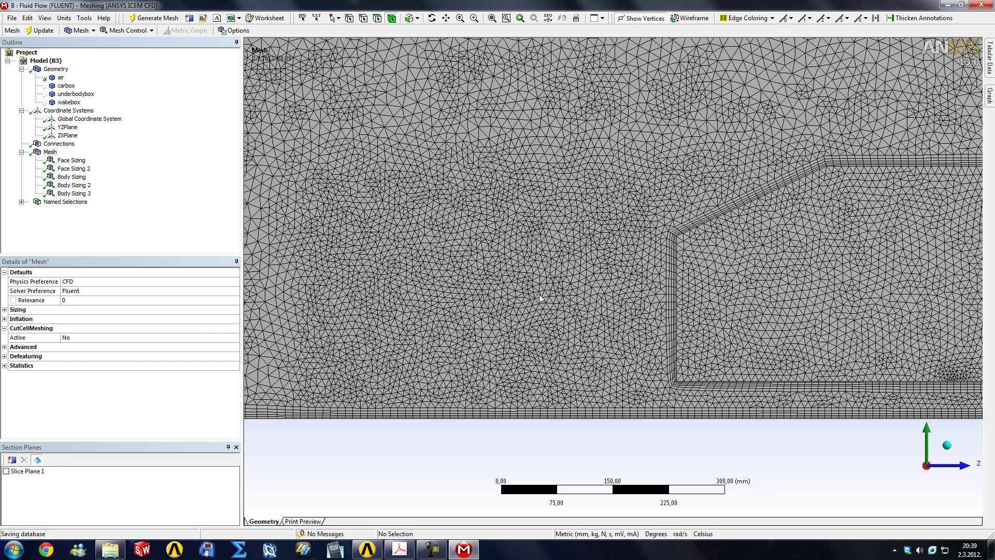